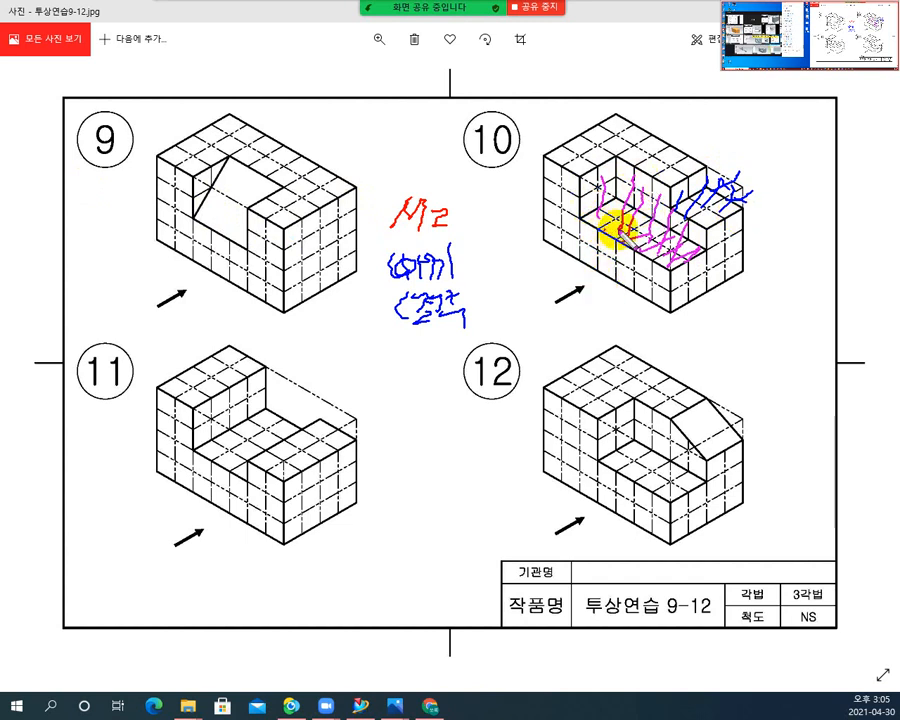
# Step: Clear the pen annotations, shrink the exercise image window, and place it beside the NX window with figure 10 enlarged
pyautogui.moveTo(648, 248)
pyautogui.mouseDown()
pyautogui.moveTo(770, 207)
pyautogui.moveTo(763, 185)
pyautogui.moveTo(673, 207)
pyautogui.moveTo(720, 212)
pyautogui.moveTo(646, 203)
pyautogui.moveTo(648, 249)
pyautogui.mouseUp()
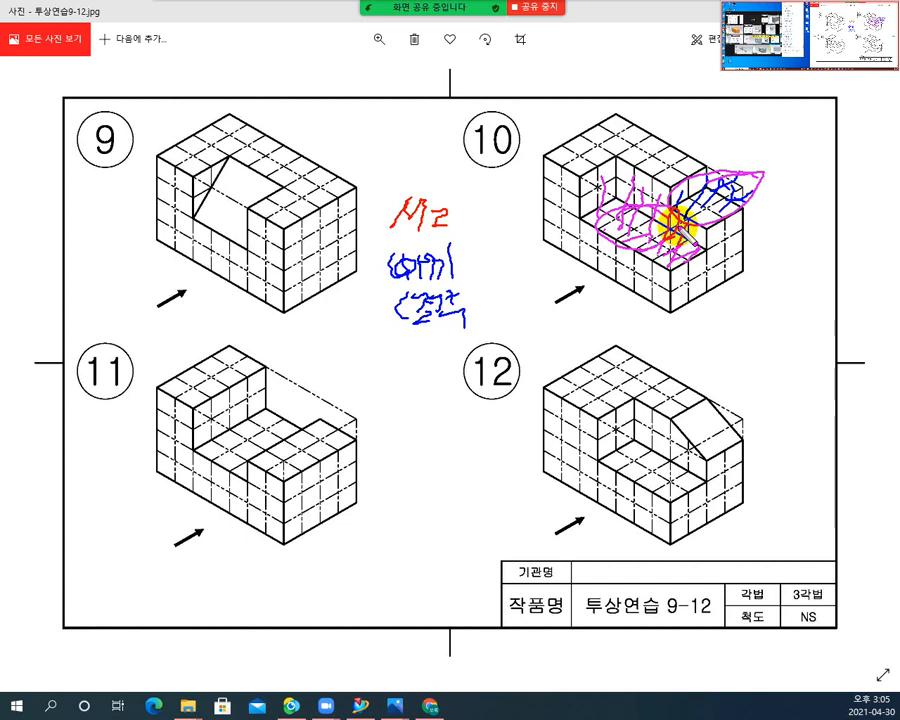
pyautogui.press('Escape')
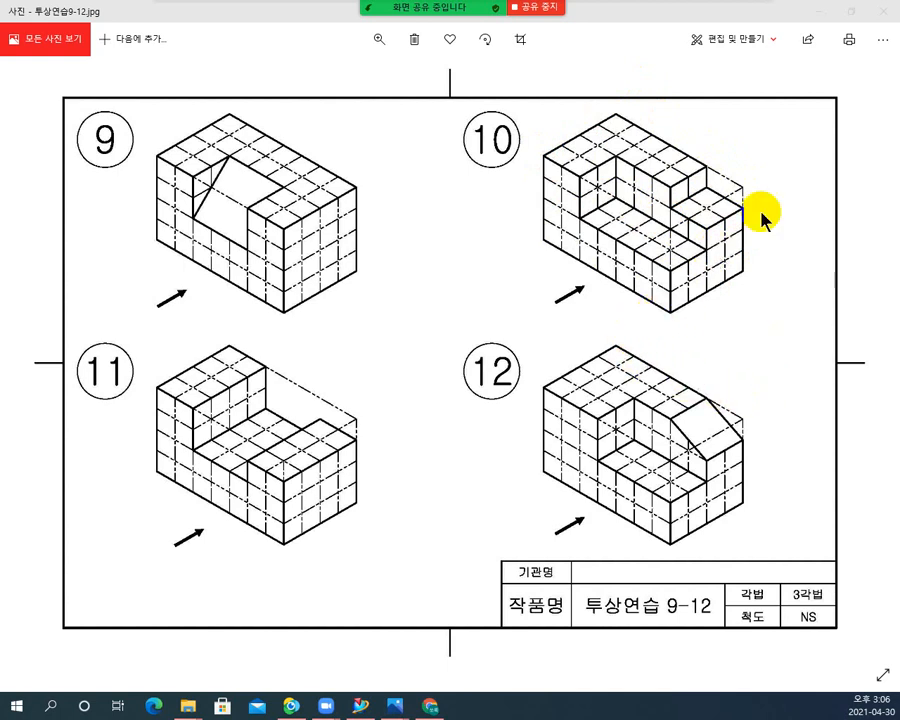
pyautogui.click(850, 12)
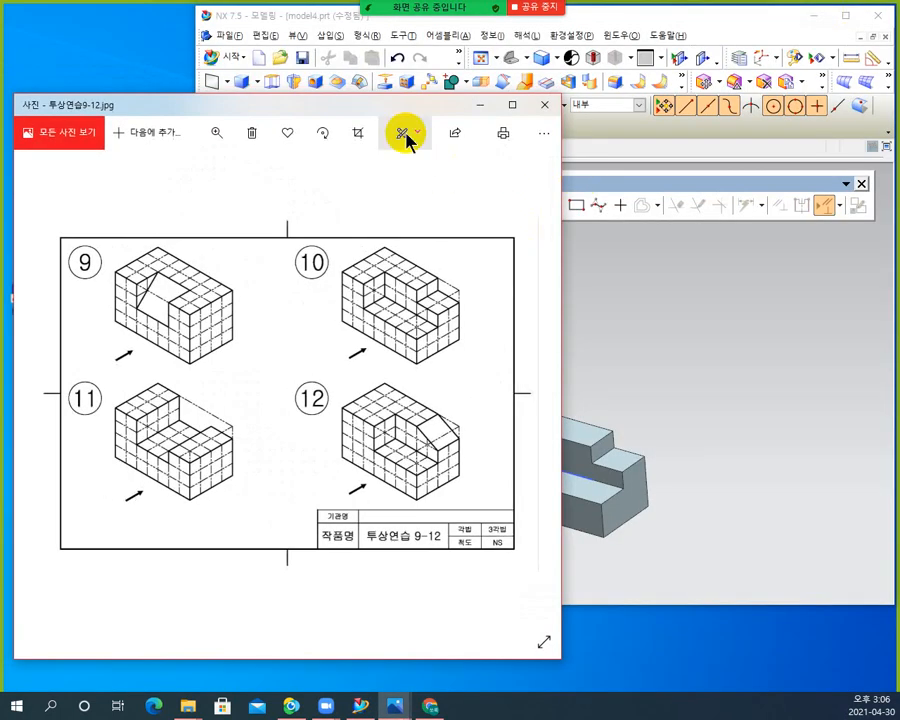
pyautogui.moveTo(378, 106)
pyautogui.mouseDown()
pyautogui.moveTo(54, 70)
pyautogui.moveTo(66, 66)
pyautogui.moveTo(63, 54)
pyautogui.moveTo(110, 34)
pyautogui.mouseUp()
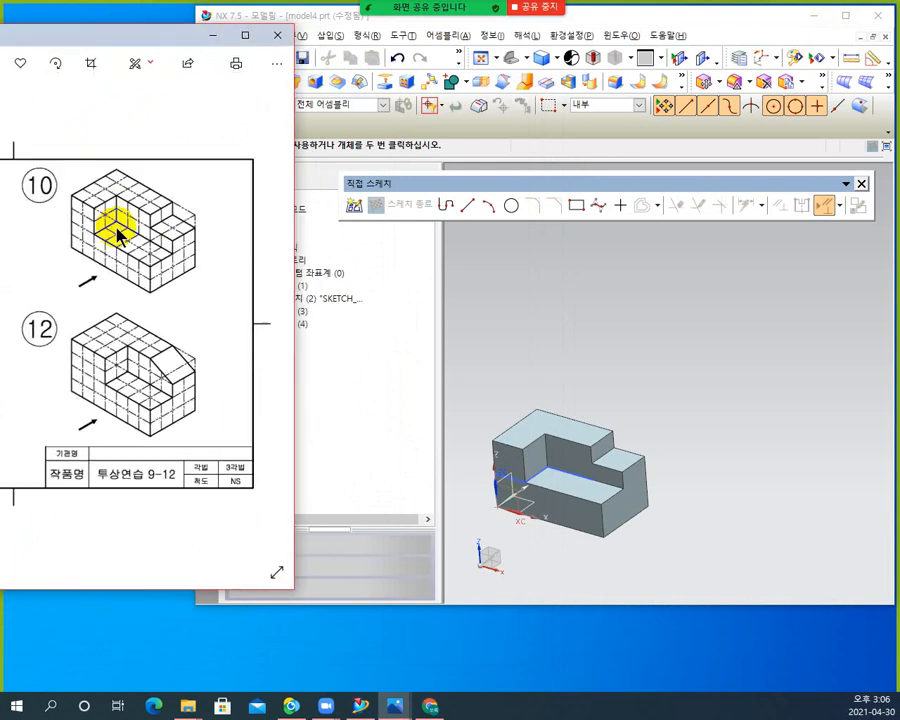
pyautogui.scroll(2, 118, 233)
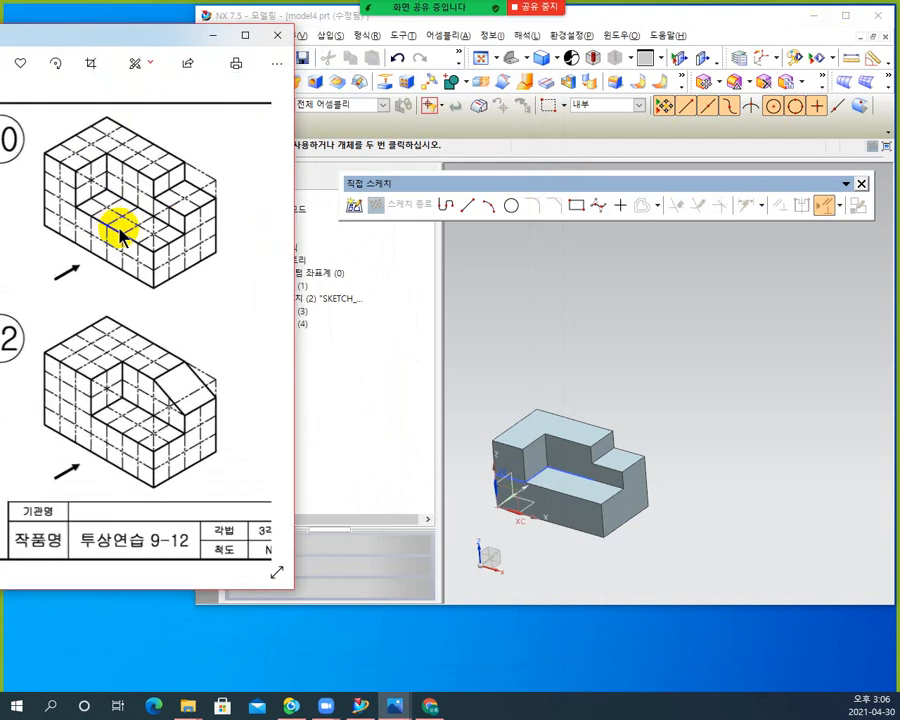
# Step: Switch to NX and create a new part from the Model template in millimetres, named model5.prt
pyautogui.click(592, 368)
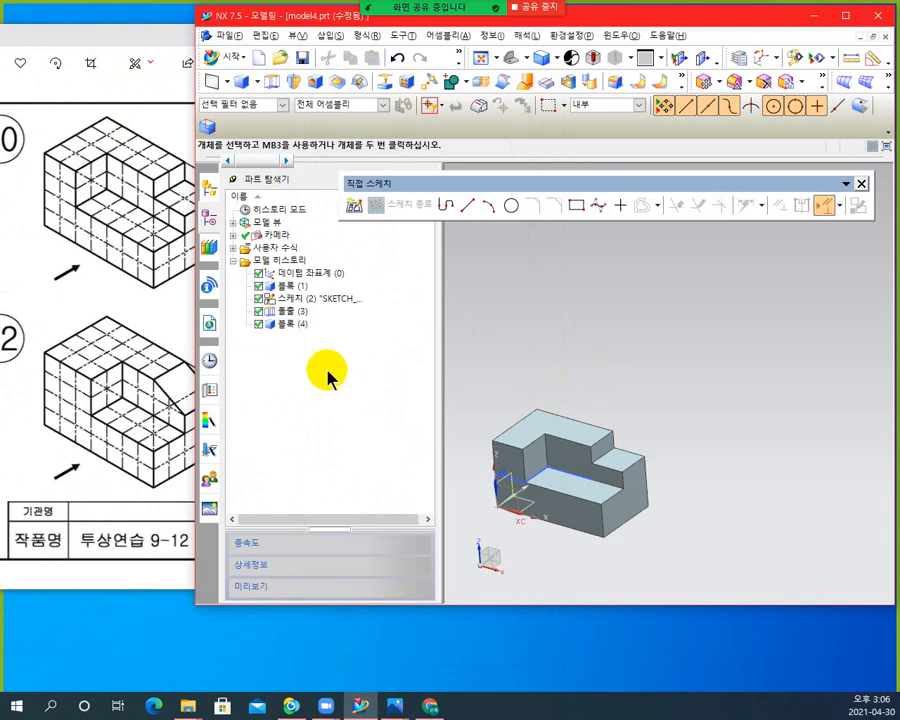
pyautogui.click(258, 60)
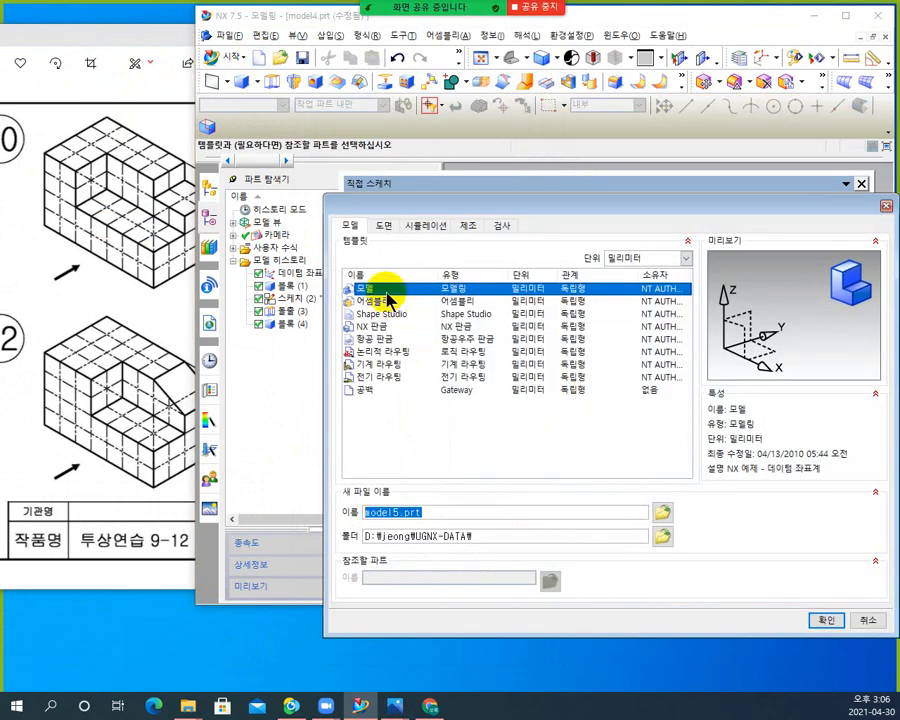
pyautogui.click(824, 620)
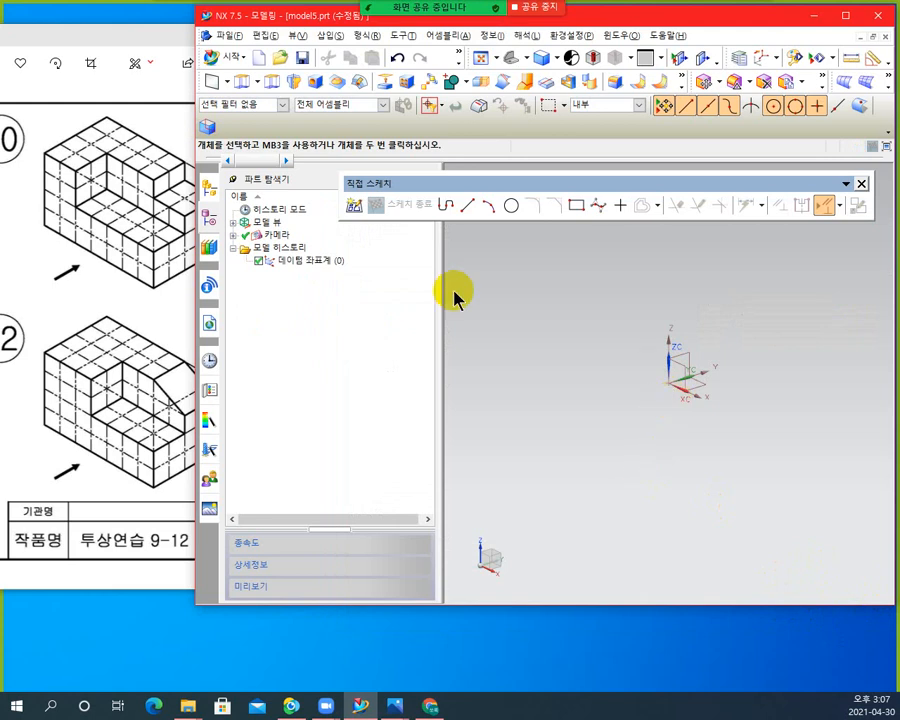
# Step: Create a block at the origin with length 70 mm, width 40 mm and height 40 mm
pyautogui.click(257, 86)
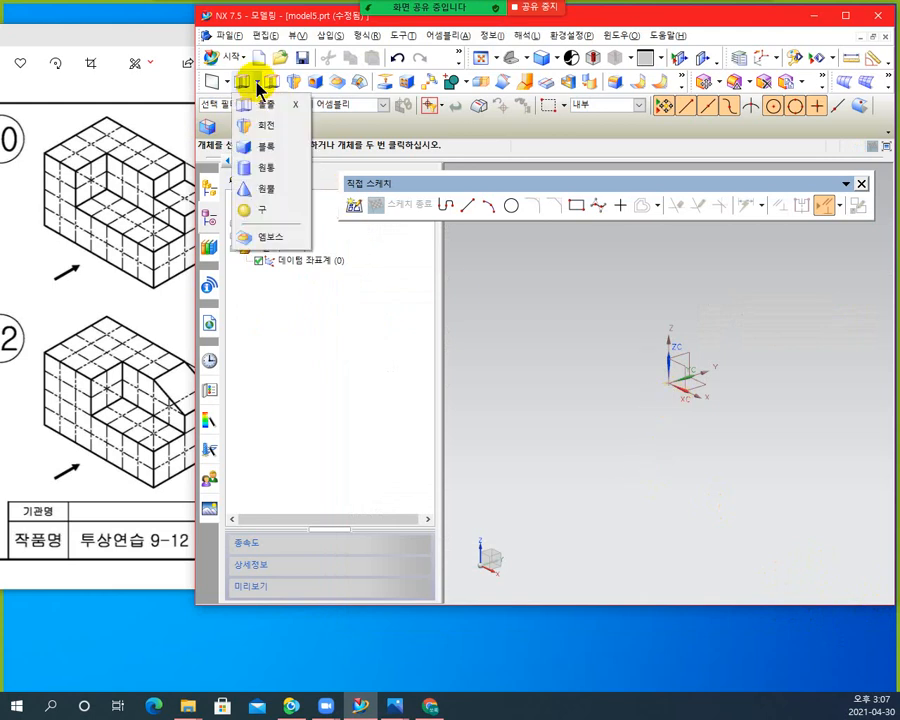
pyautogui.click(276, 148)
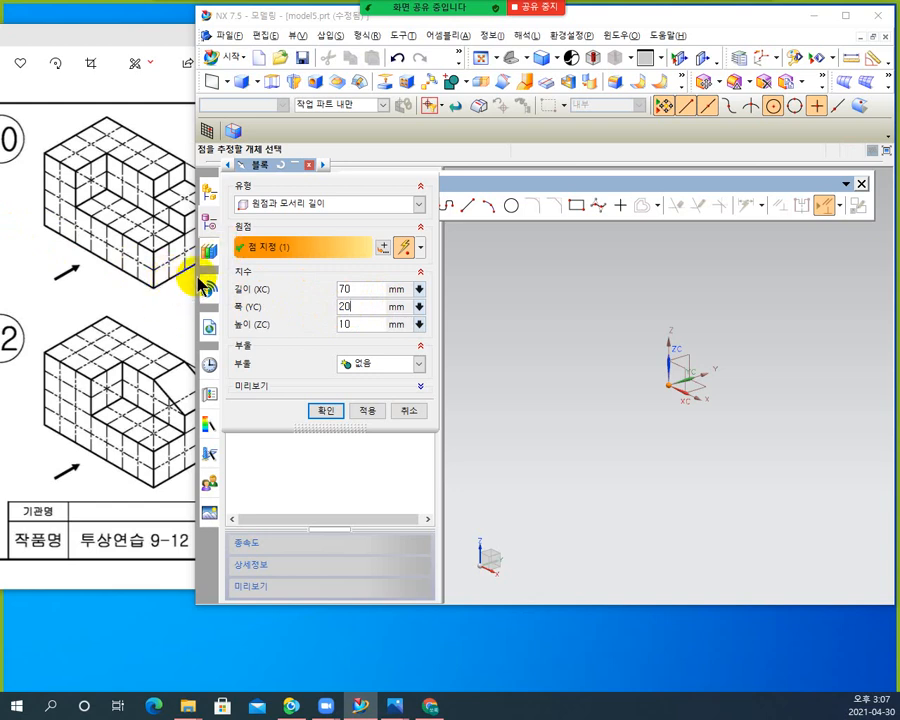
pyautogui.moveTo(188, 282); pyautogui.dragTo(249, 302)
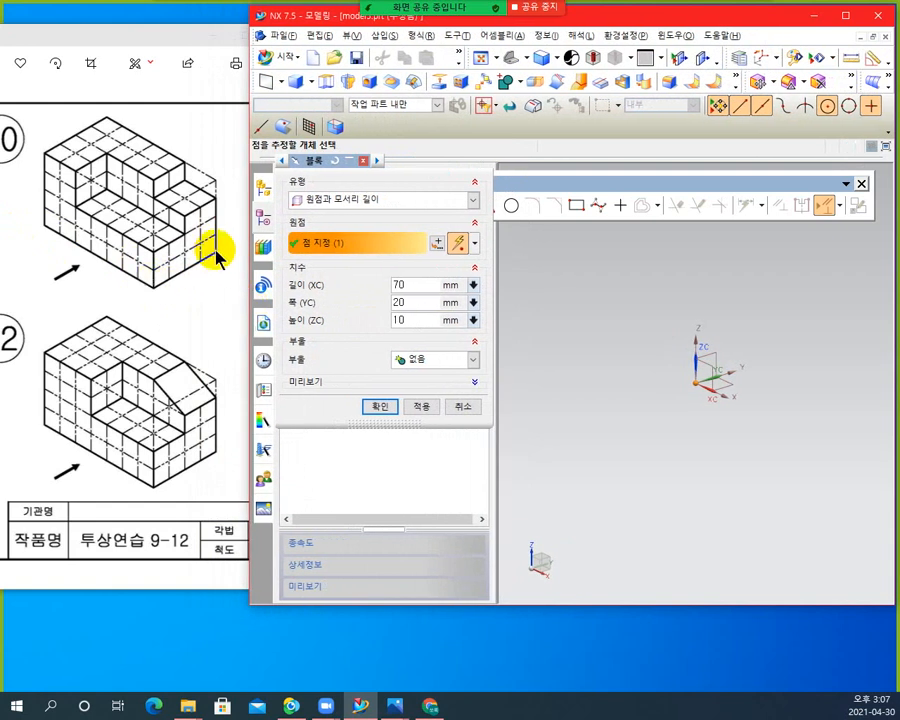
pyautogui.doubleClick(409, 298)
pyautogui.click(122, 308)
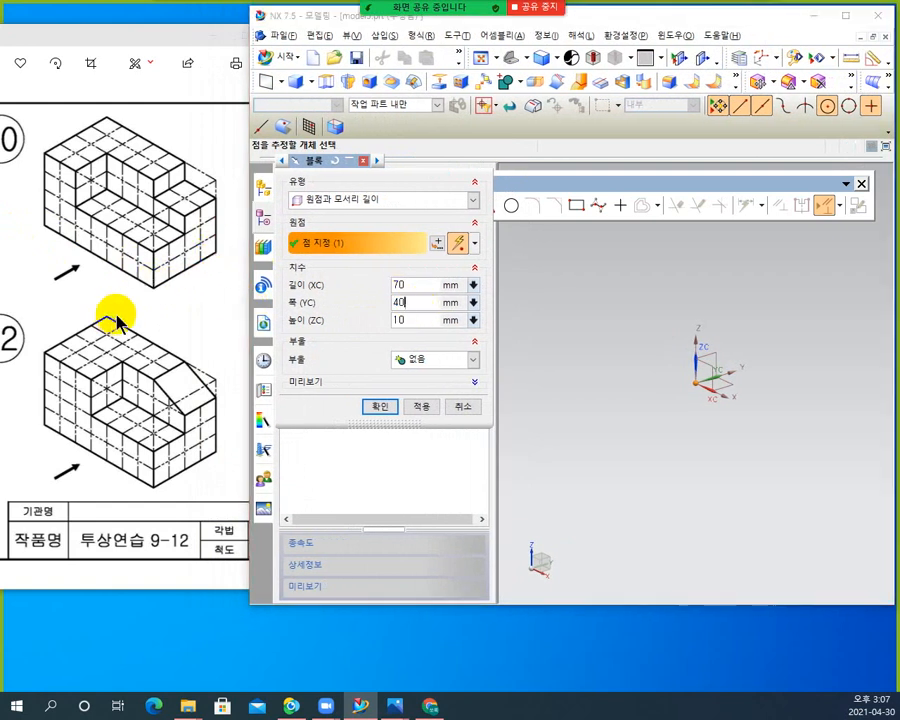
pyautogui.moveTo(413, 322); pyautogui.dragTo(398, 321)
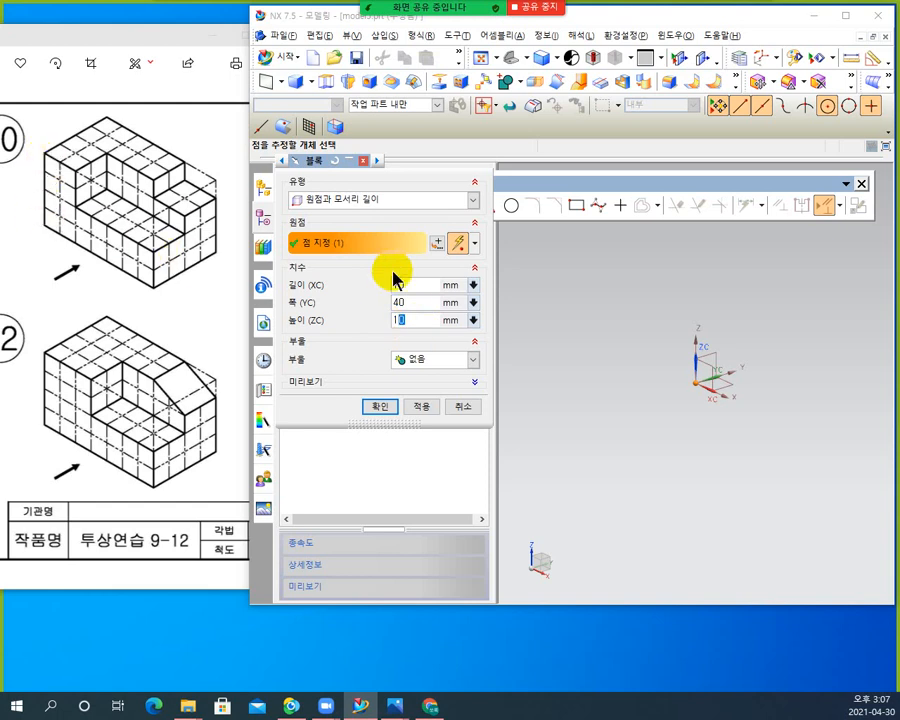
pyautogui.doubleClick(418, 320)
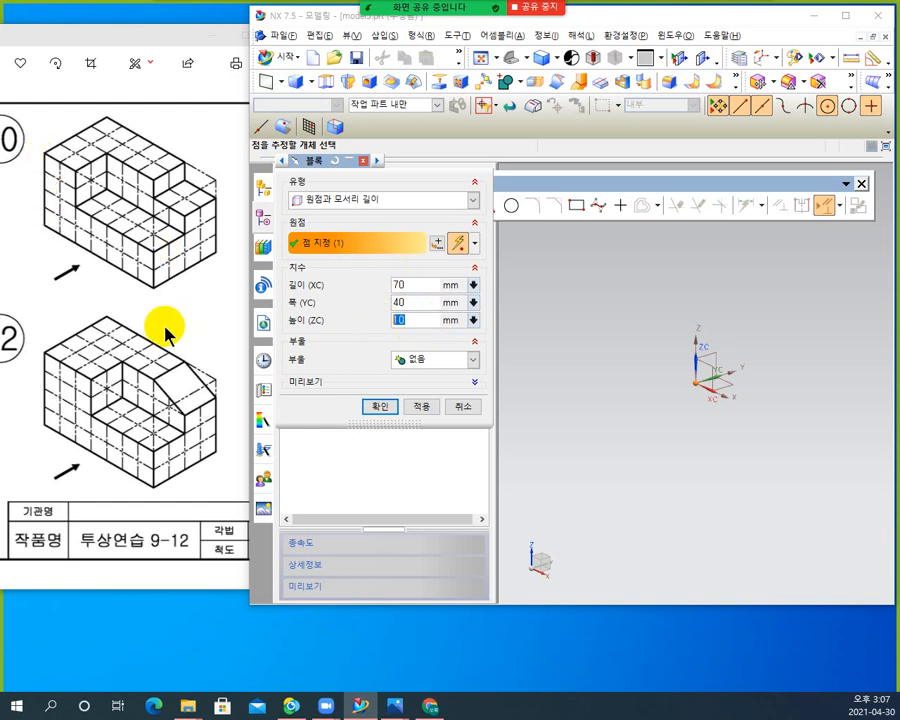
pyautogui.write('40')
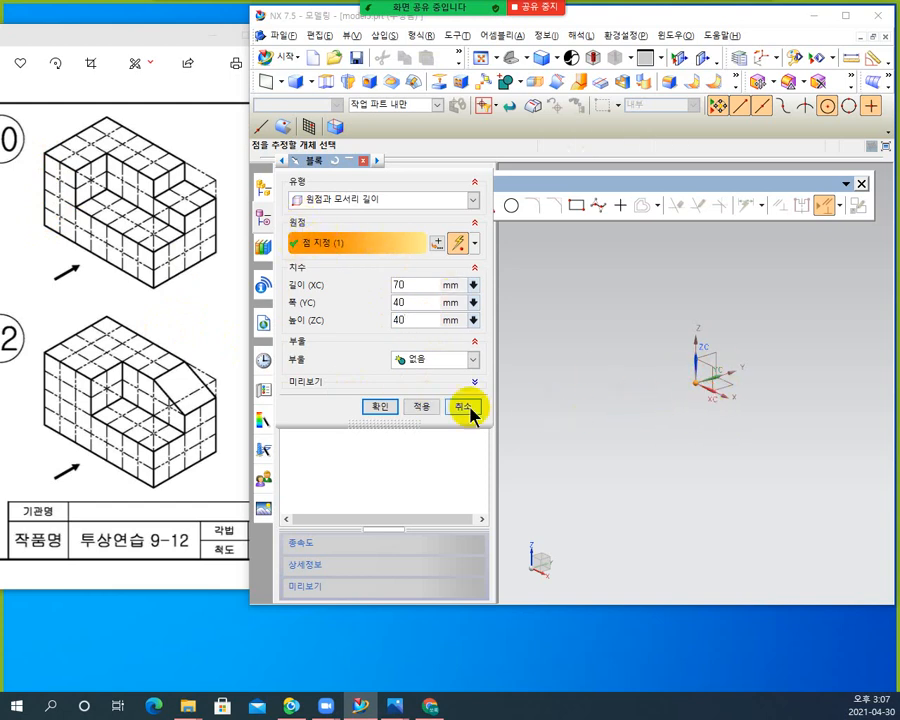
pyautogui.click(386, 409)
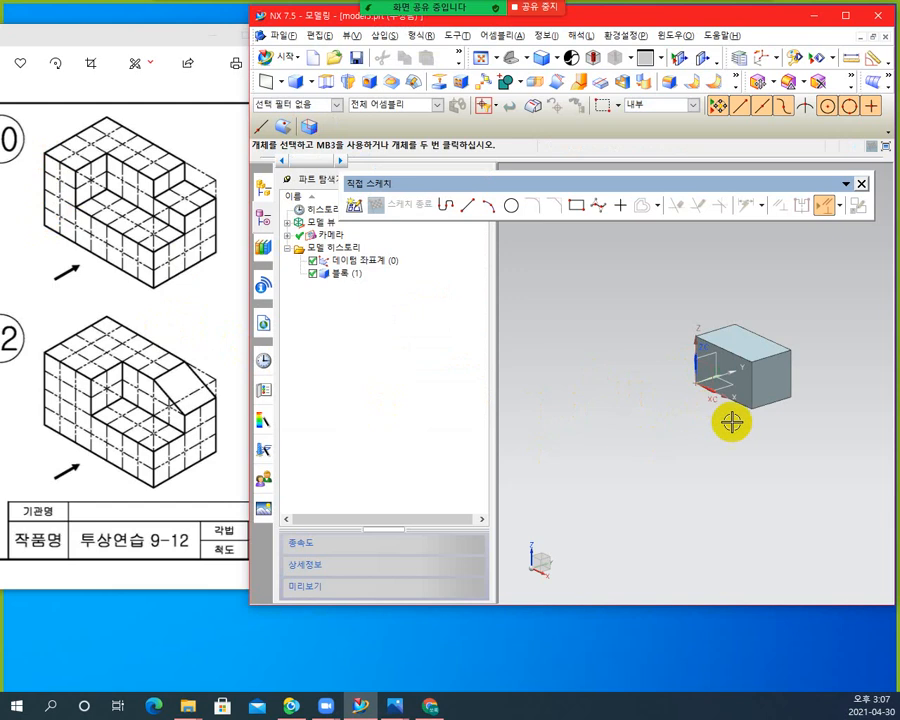
# Step: Begin a new on-plane sketch using the block's top face as the sketch plane
pyautogui.moveTo(727, 440); pyautogui.dragTo(738, 468, button='middle')
pyautogui.scroll(-2, 830, 373)
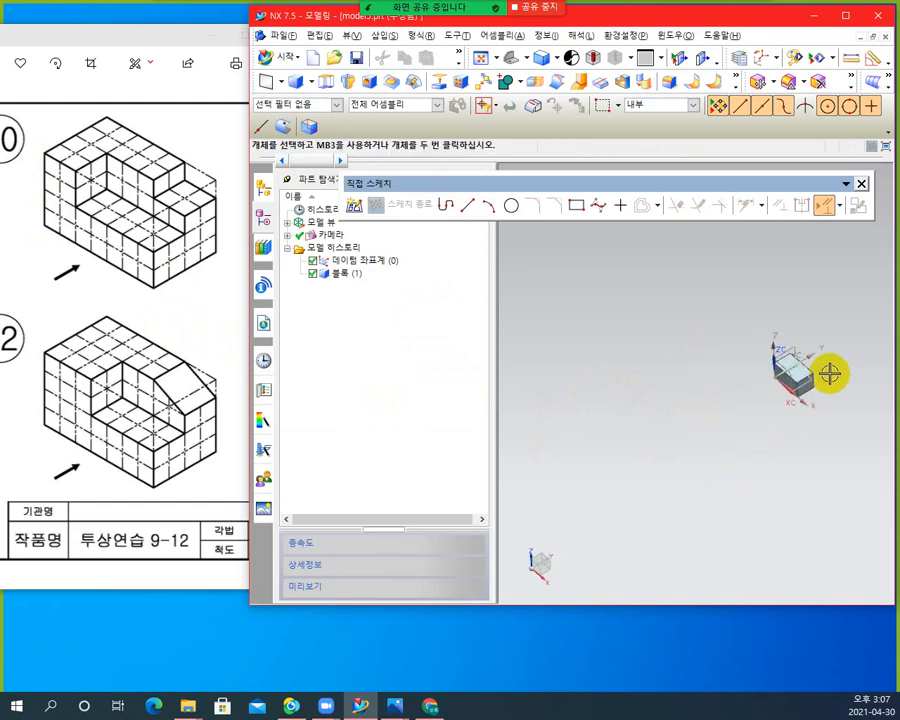
pyautogui.scroll(5, 830, 373)
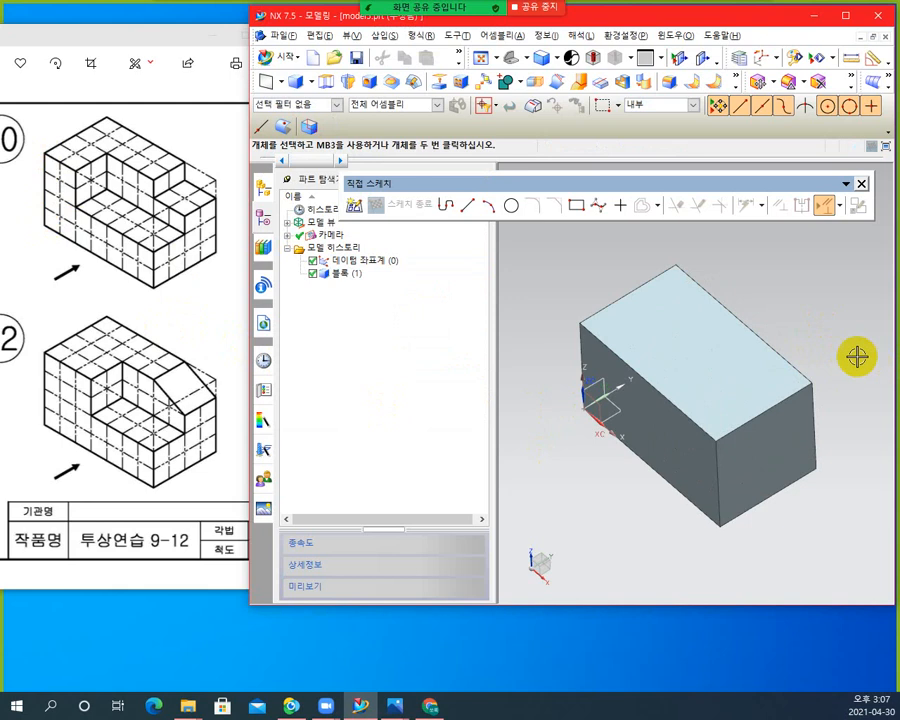
pyautogui.click(624, 356)
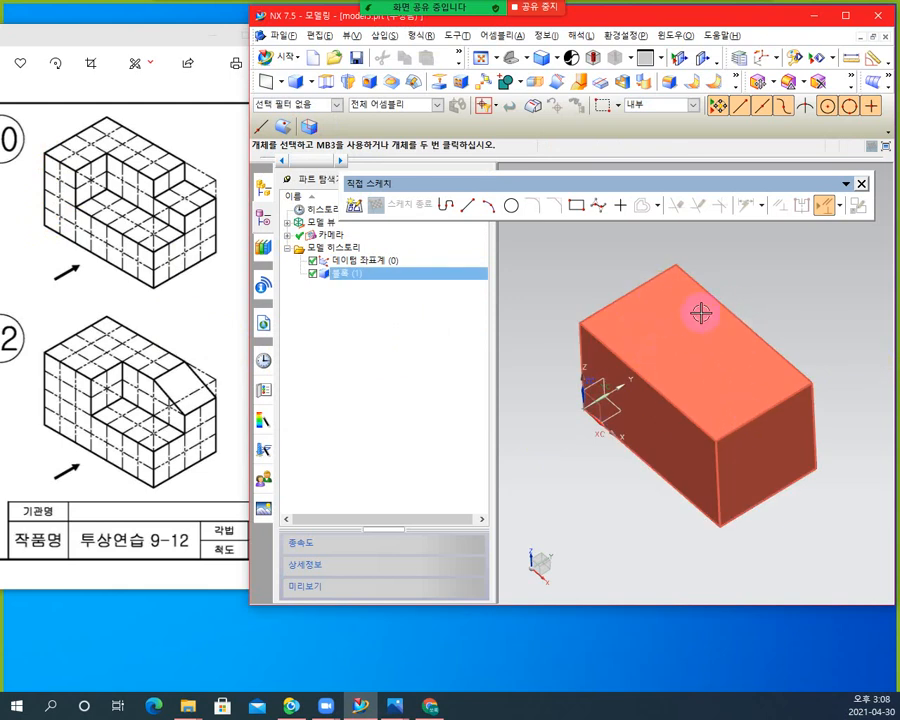
pyautogui.click(727, 392)
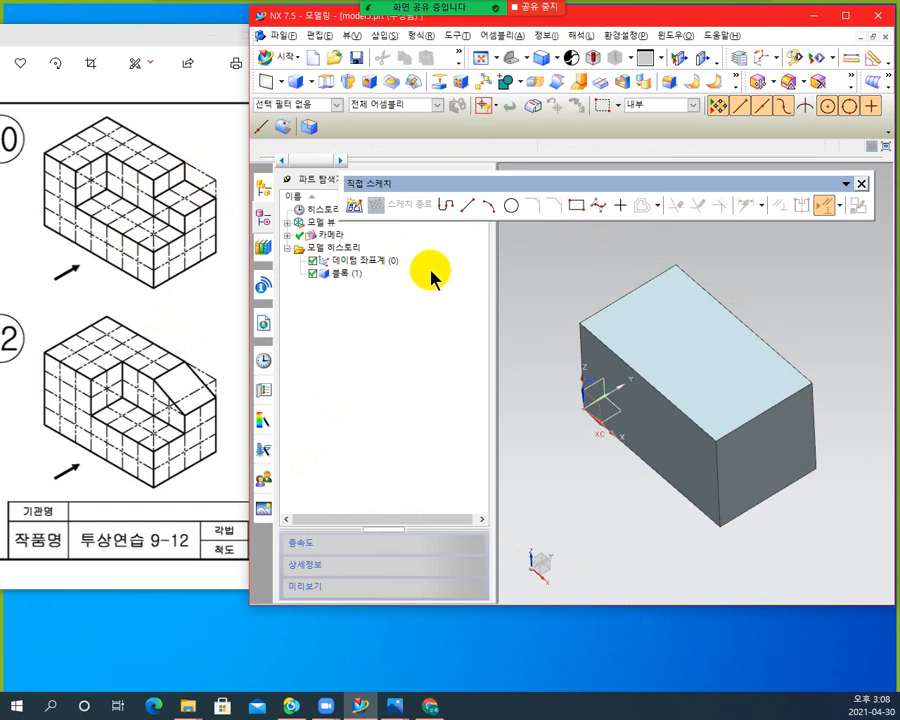
pyautogui.click(356, 207)
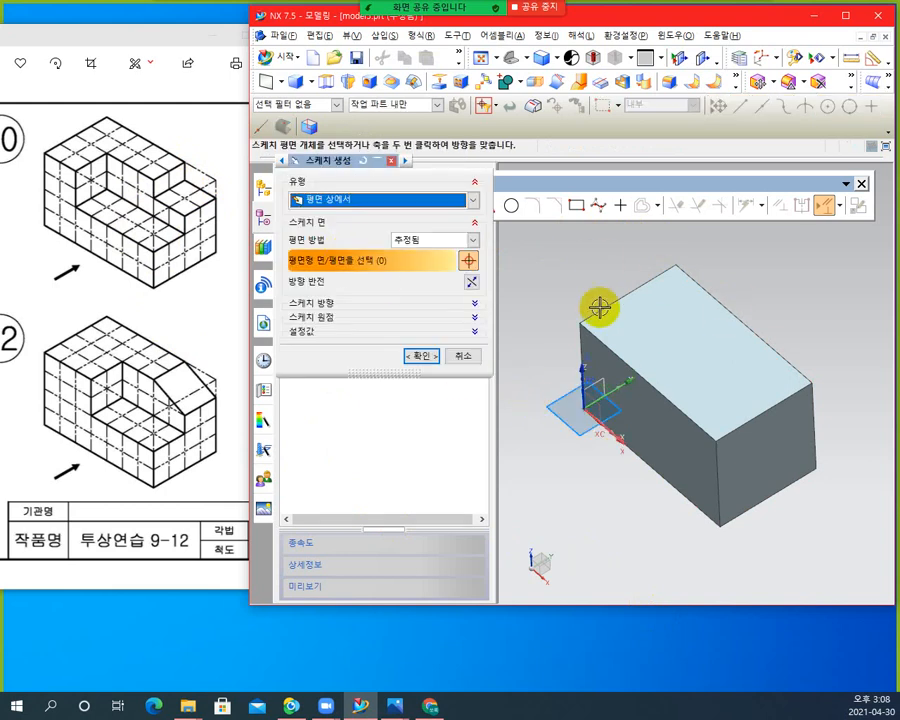
pyautogui.click(648, 314)
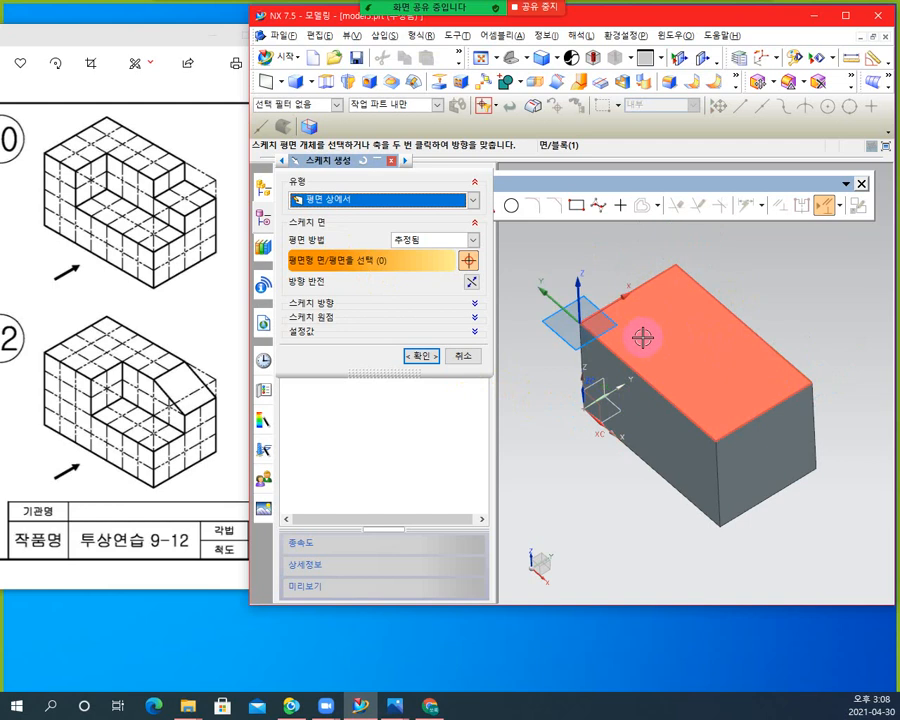
pyautogui.click(717, 355)
pyautogui.click(639, 389)
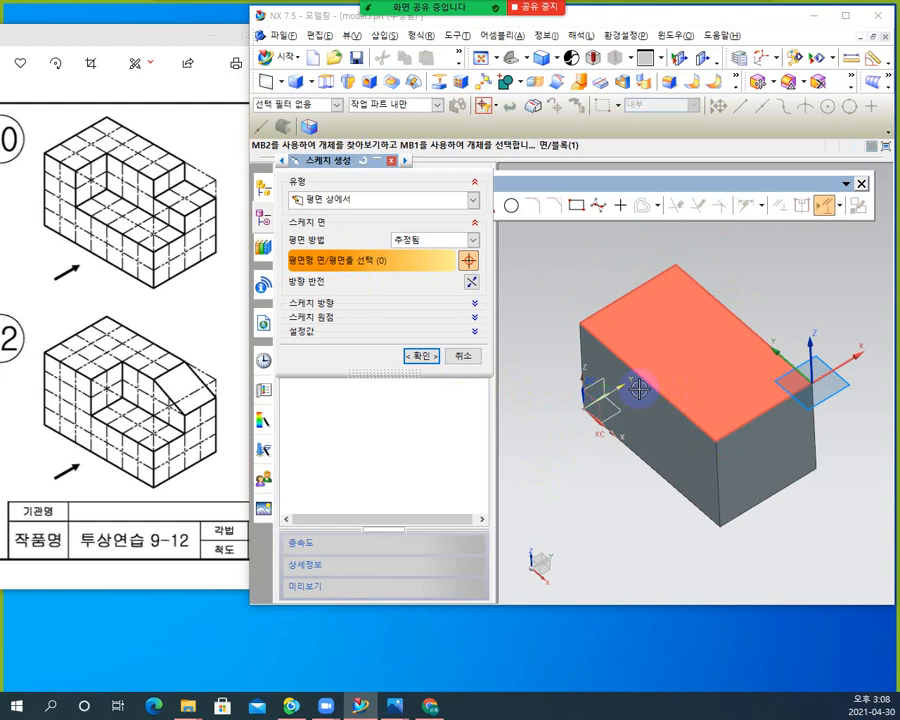
pyautogui.click(737, 368)
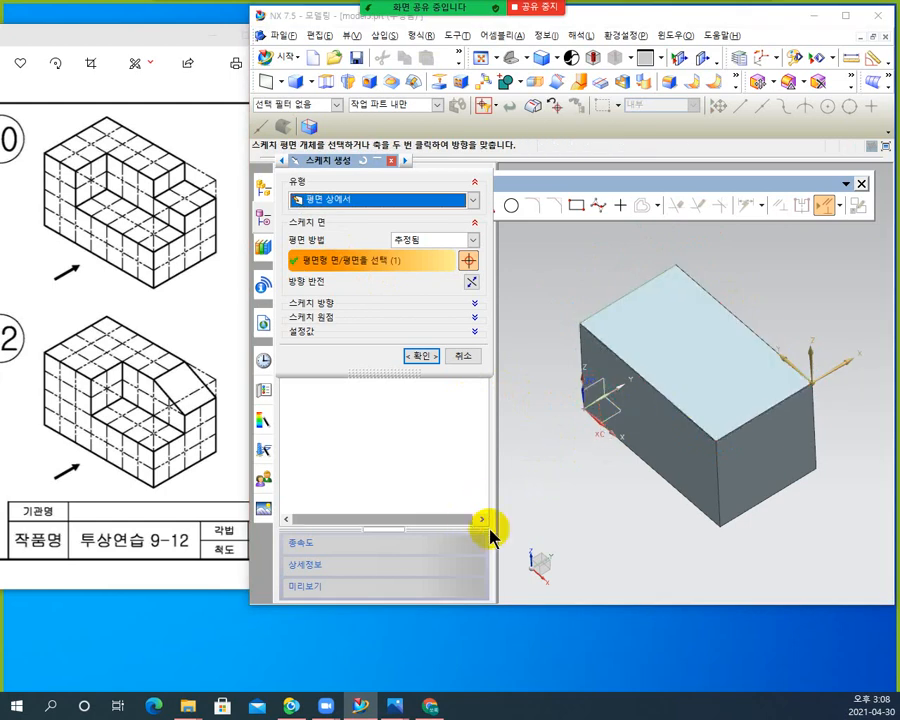
pyautogui.click(698, 362)
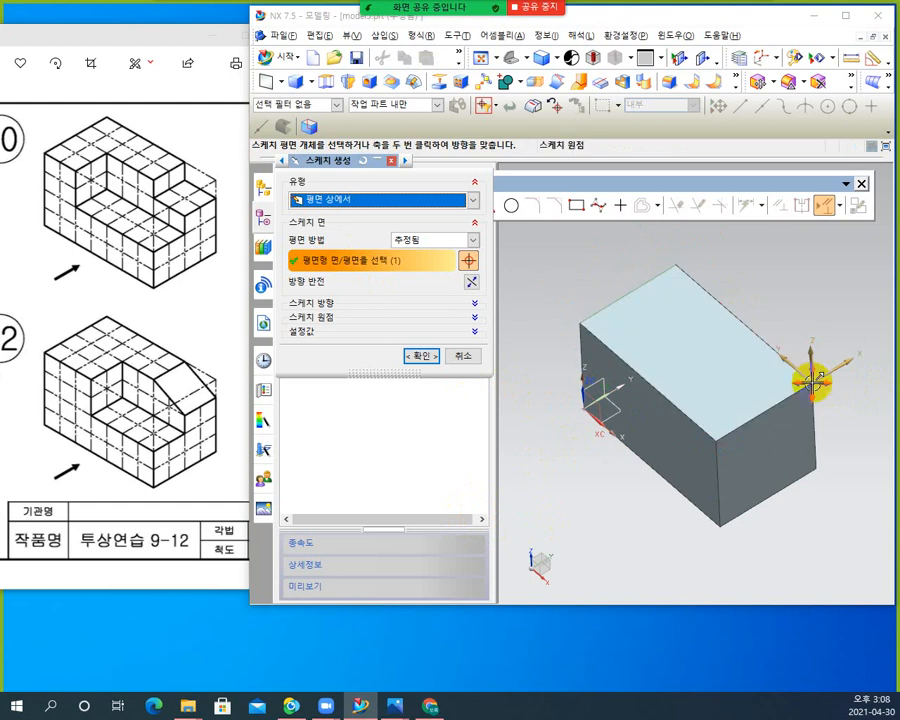
pyautogui.click(808, 446)
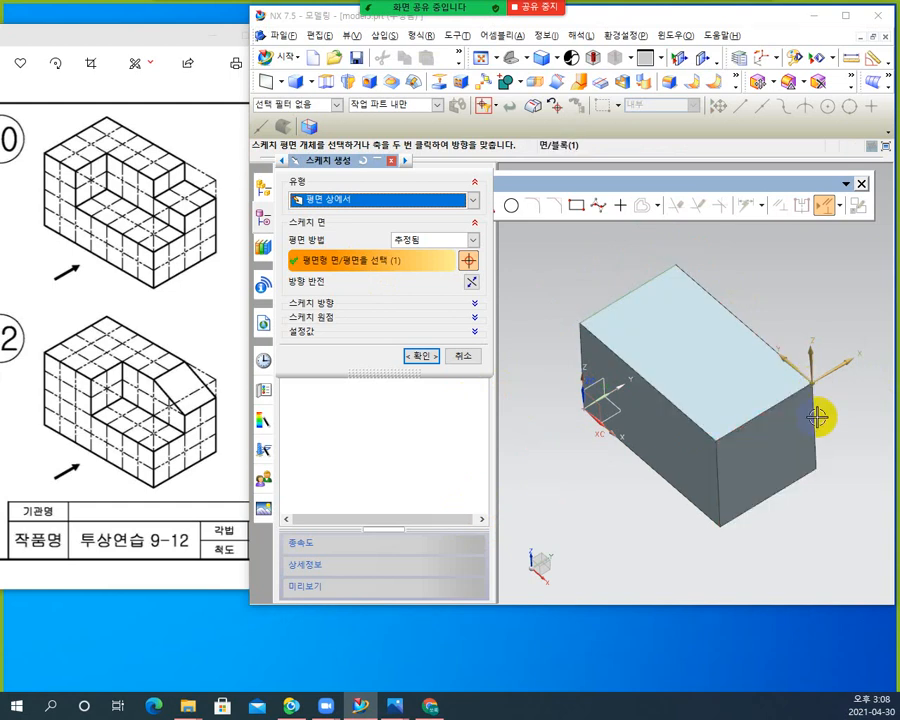
pyautogui.click(603, 342)
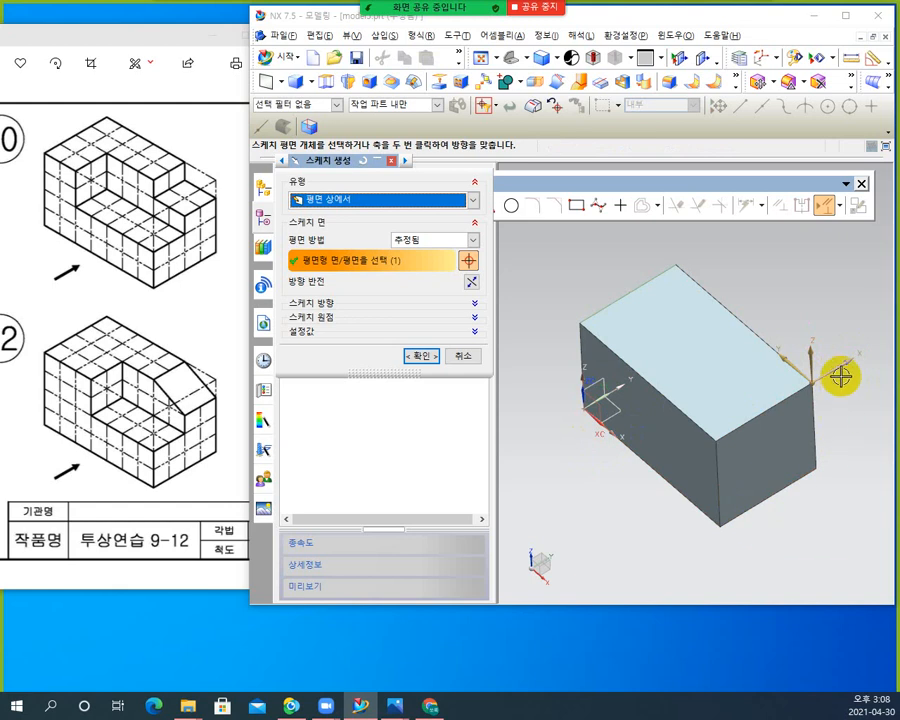
pyautogui.click(791, 432)
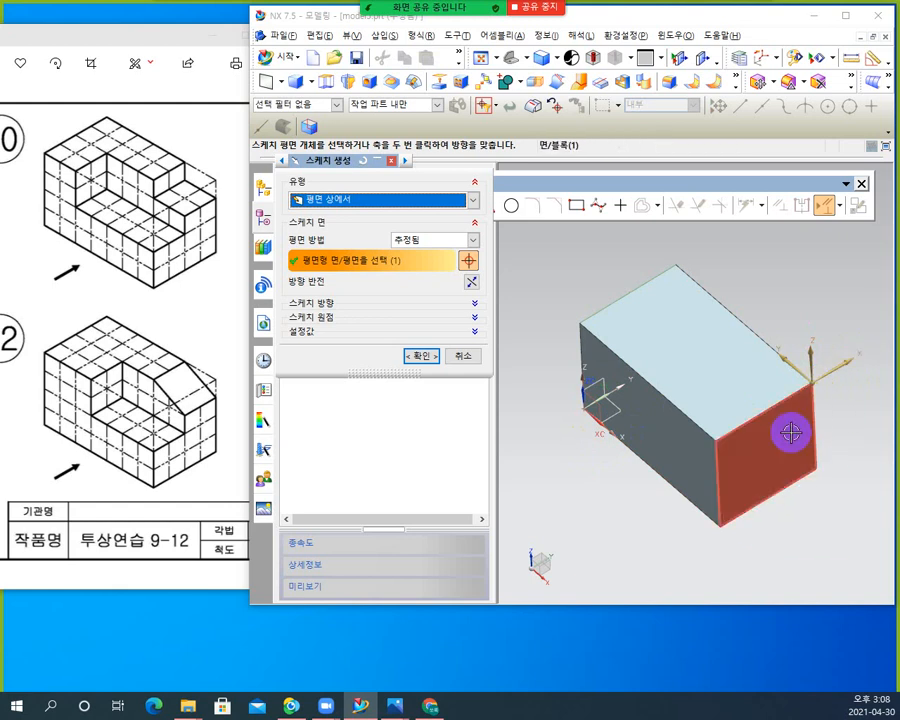
pyautogui.click(578, 321)
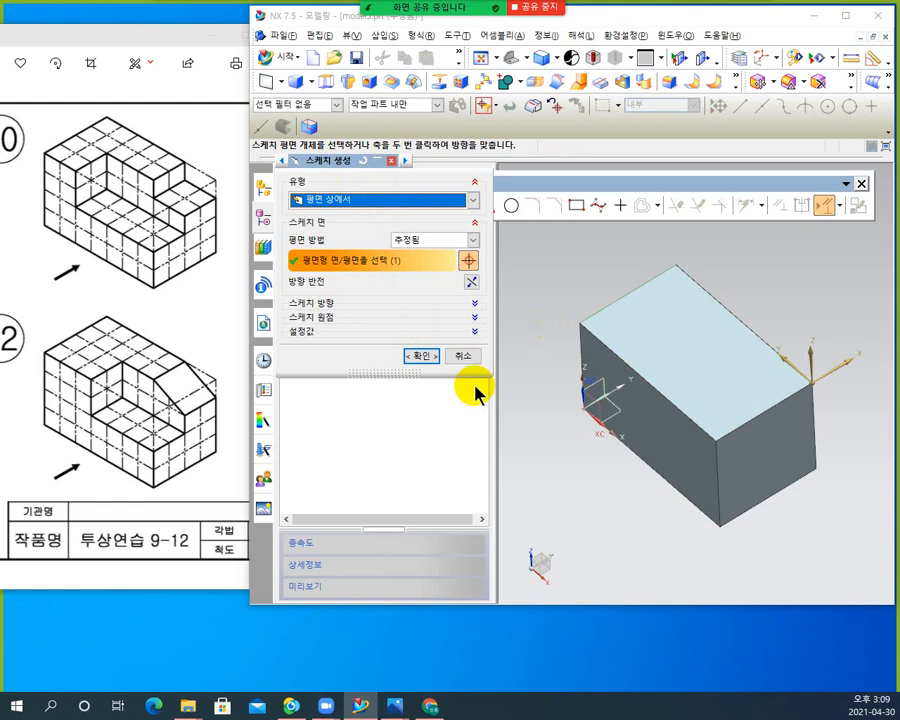
# Step: Set the sketch origin to the top-face corner directly above the datum coordinate system
pyautogui.moveTo(475, 377); pyautogui.dragTo(457, 483)
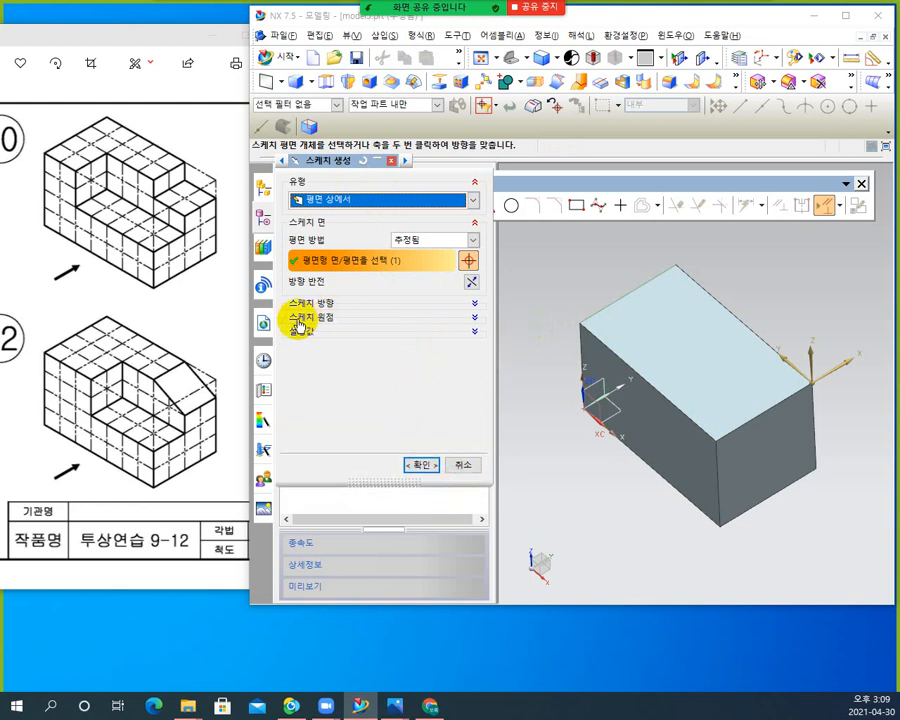
pyautogui.click(476, 320)
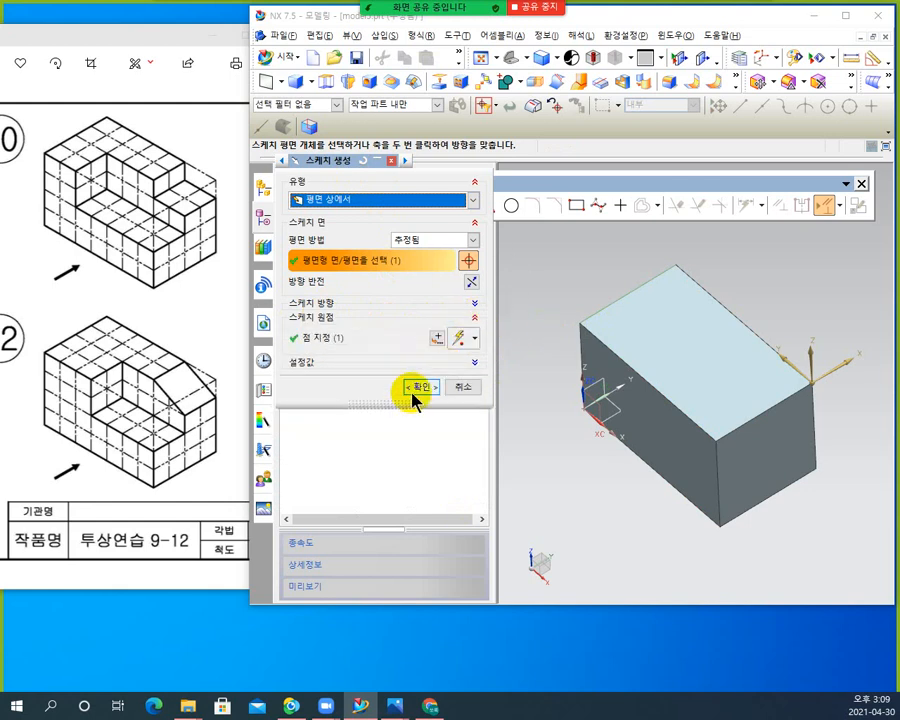
pyautogui.click(460, 340)
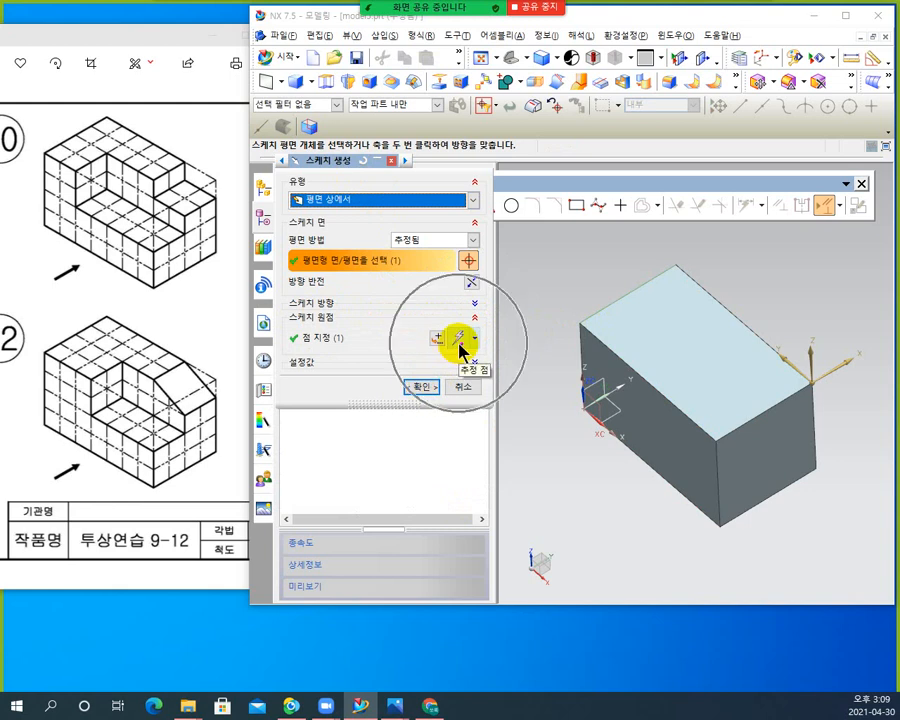
pyautogui.click(578, 321)
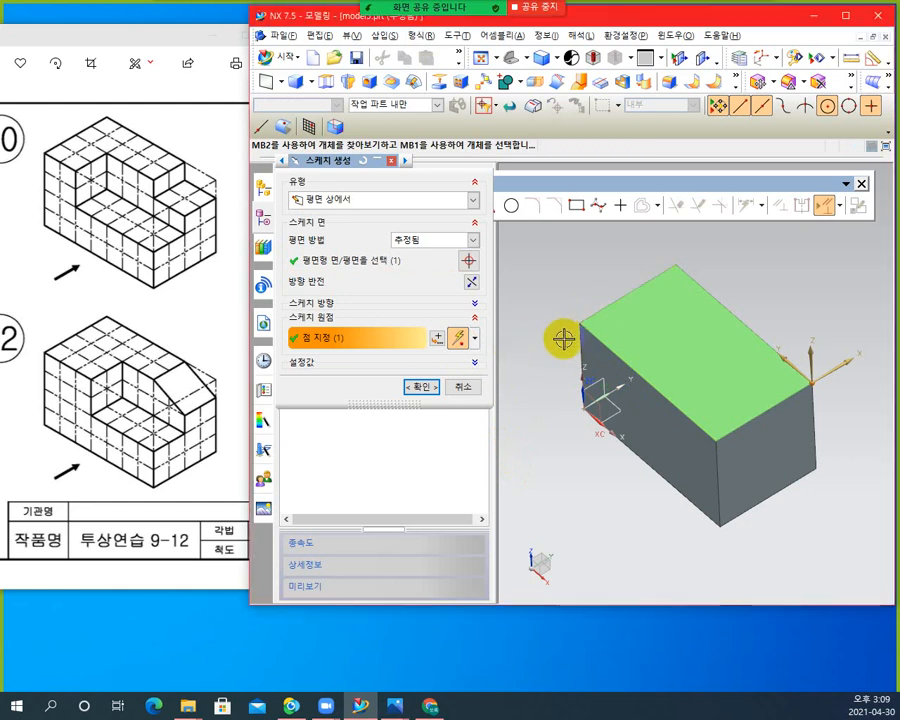
pyautogui.click(580, 324)
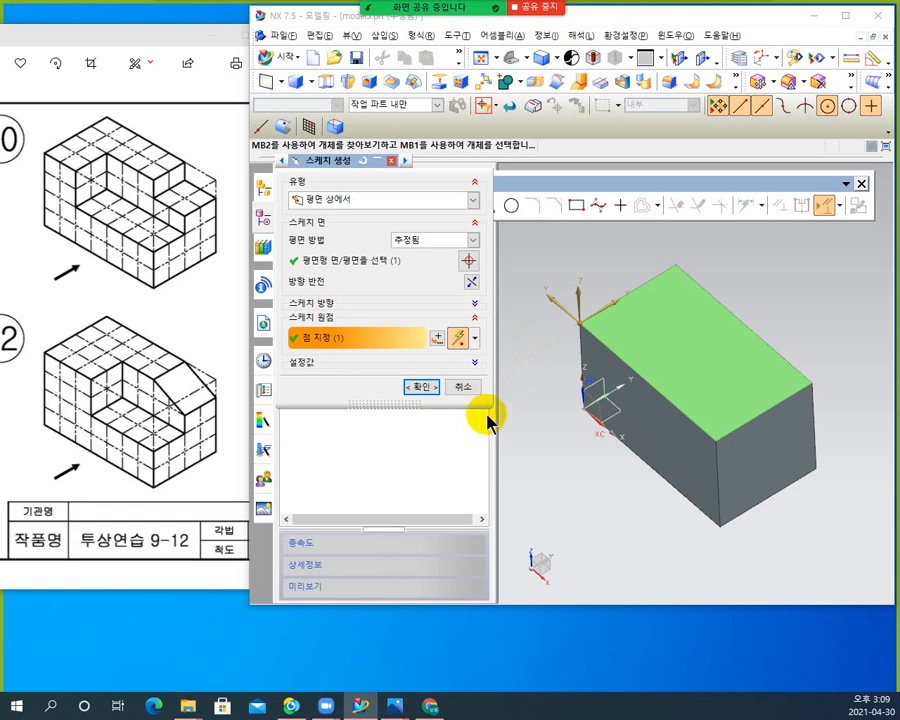
# Step: Use the top face's long front edge as the horizontal reference for the sketch orientation and create the sketch
pyautogui.click(475, 305)
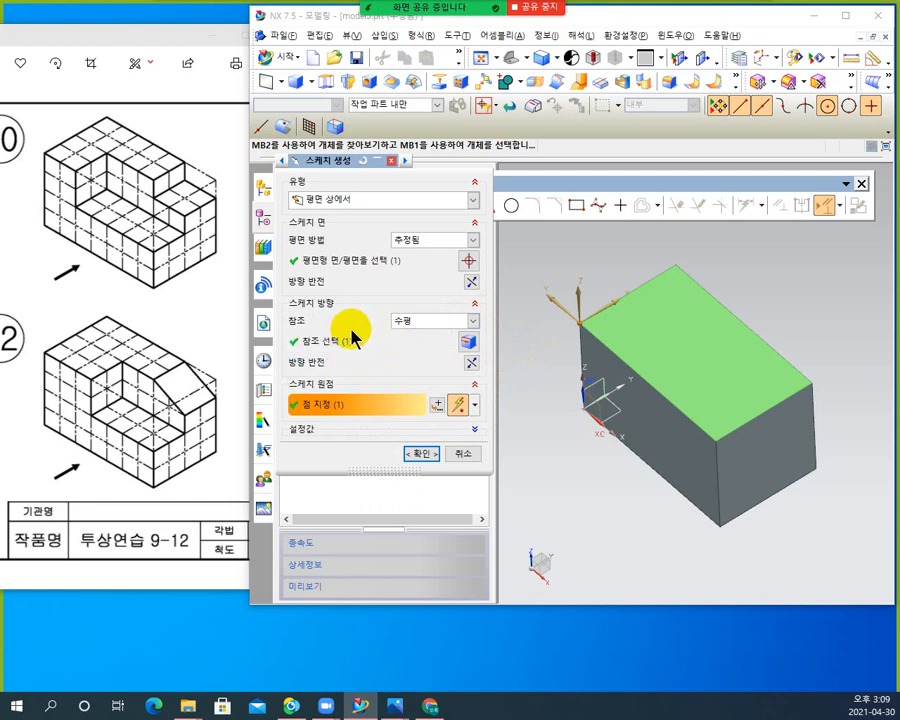
pyautogui.click(473, 320)
pyautogui.click(420, 333)
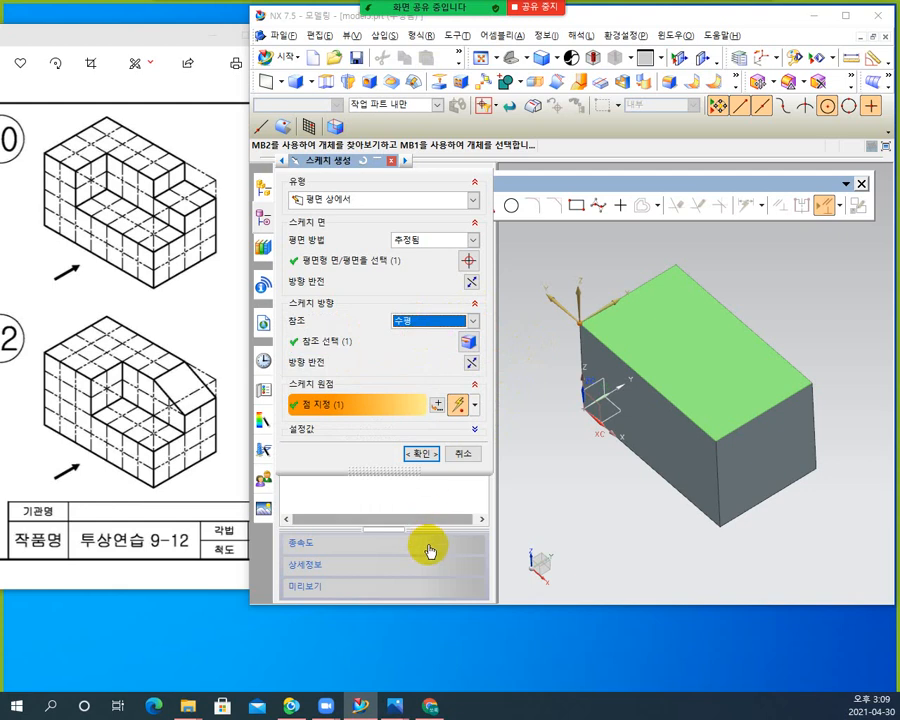
pyautogui.click(425, 355)
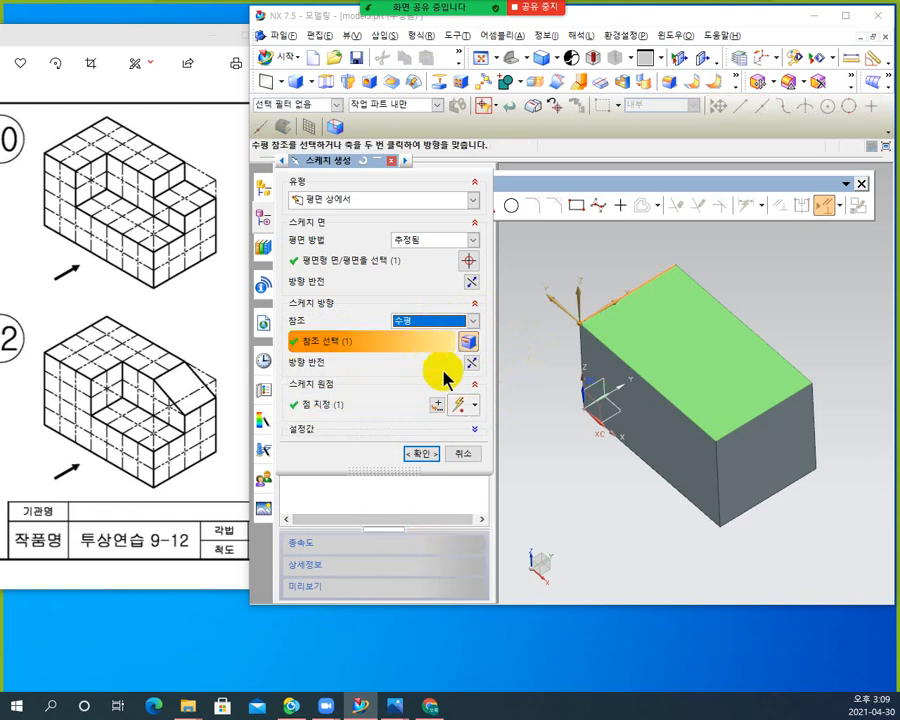
pyautogui.click(358, 345)
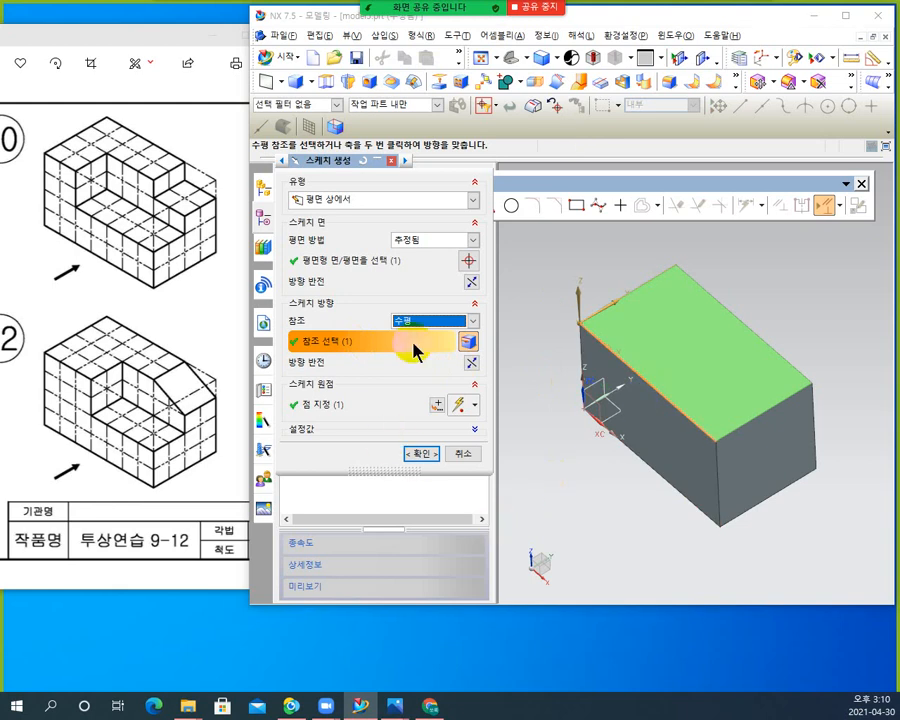
pyautogui.click(664, 397)
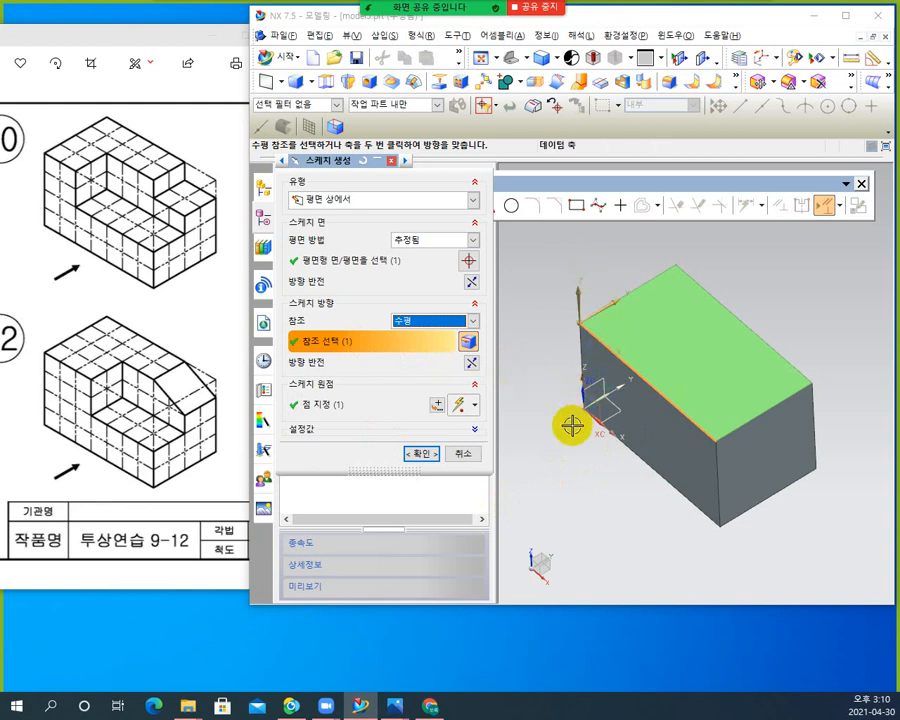
pyautogui.click(421, 454)
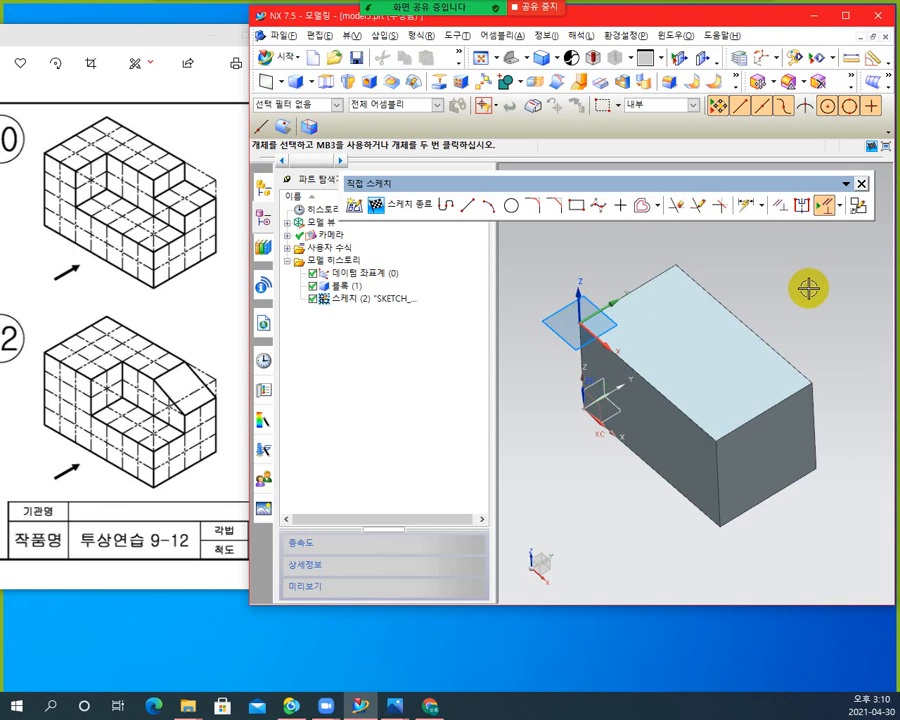
# Step: Sketch a two-point rectangle about 31 mm wide inward from the top face's upper-right corner in plan view
pyautogui.press('F8')
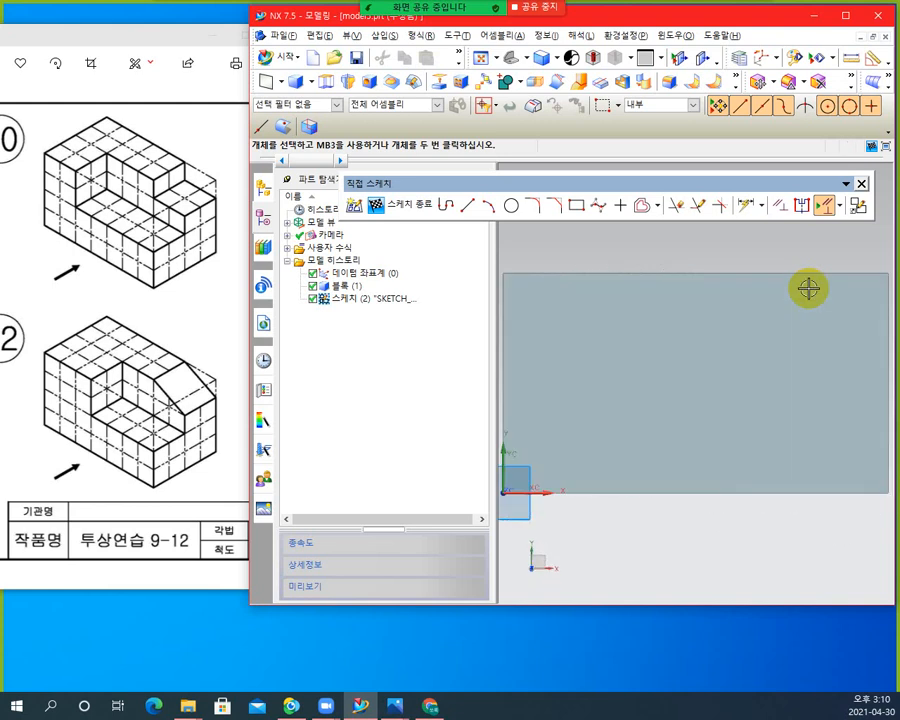
pyautogui.scroll(3, 887, 354)
pyautogui.scroll(-7, 888, 354)
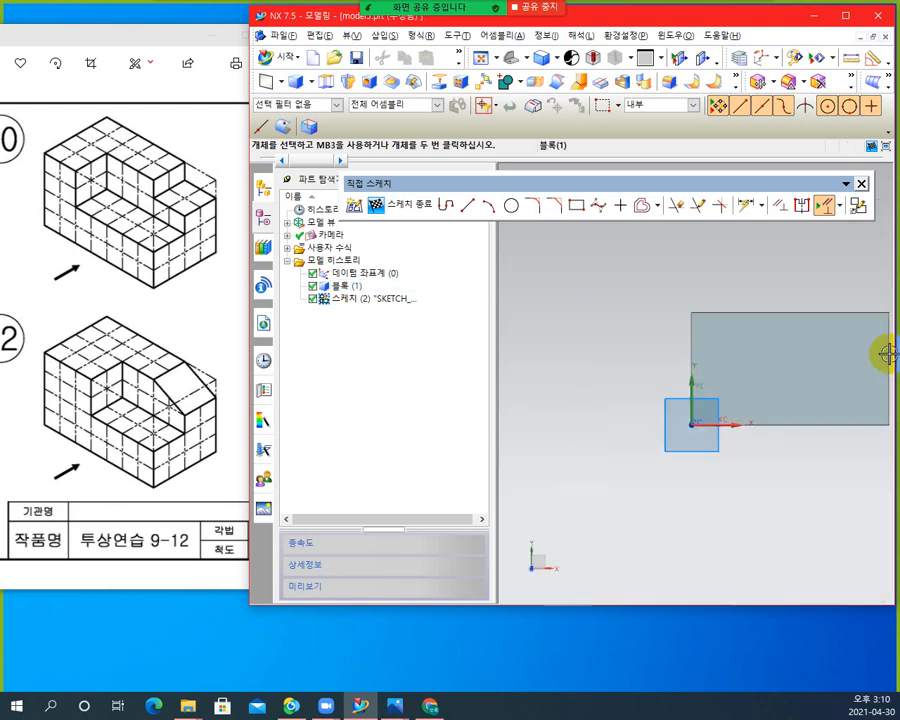
pyautogui.click(888, 354)
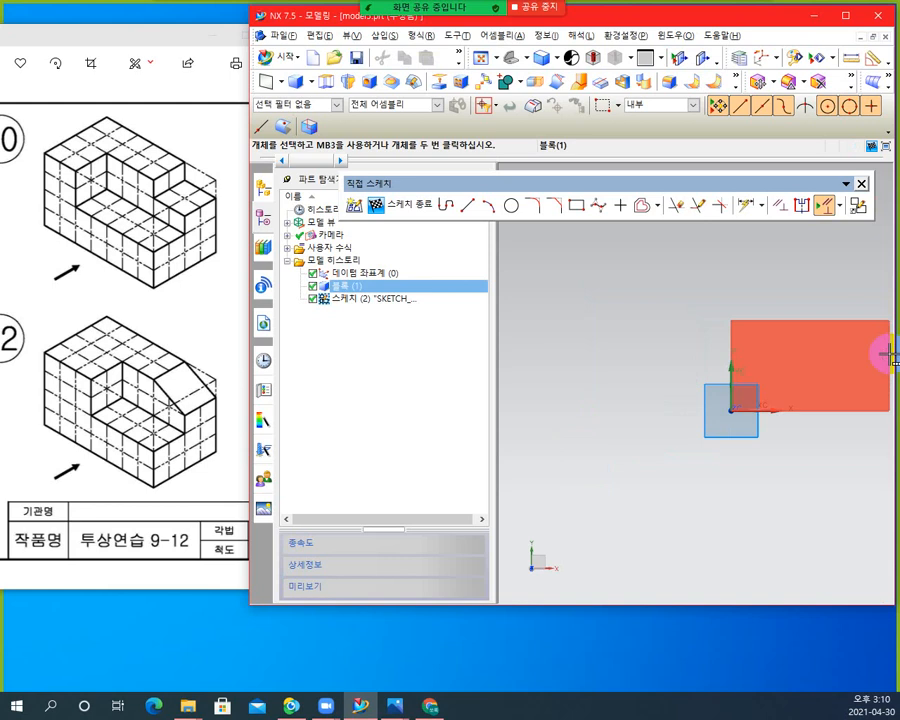
pyautogui.keyDown('shift'); pyautogui.moveTo(870, 364); pyautogui.dragTo(702, 401, button='middle'); pyautogui.keyUp('shift')
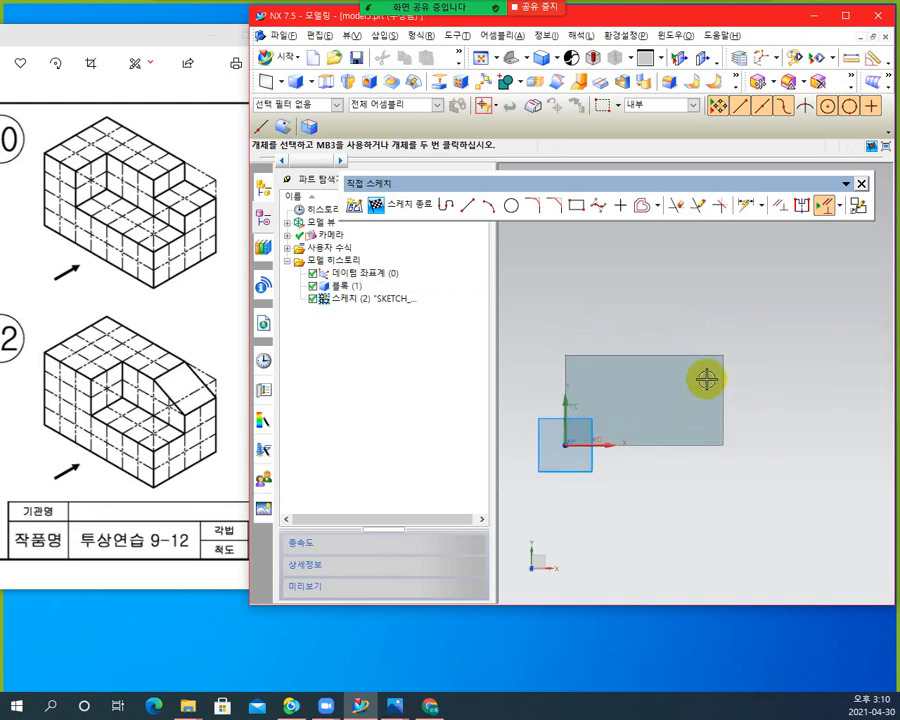
pyautogui.scroll(5, 706, 379)
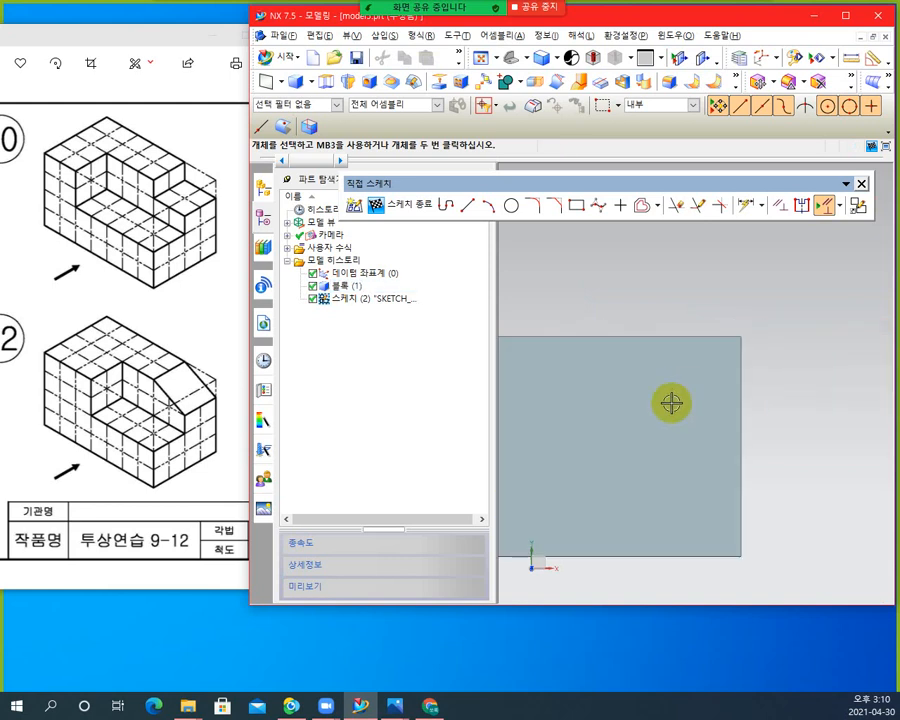
pyautogui.keyDown('shift'); pyautogui.moveTo(671, 403); pyautogui.dragTo(771, 358, button='middle'); pyautogui.keyUp('shift')
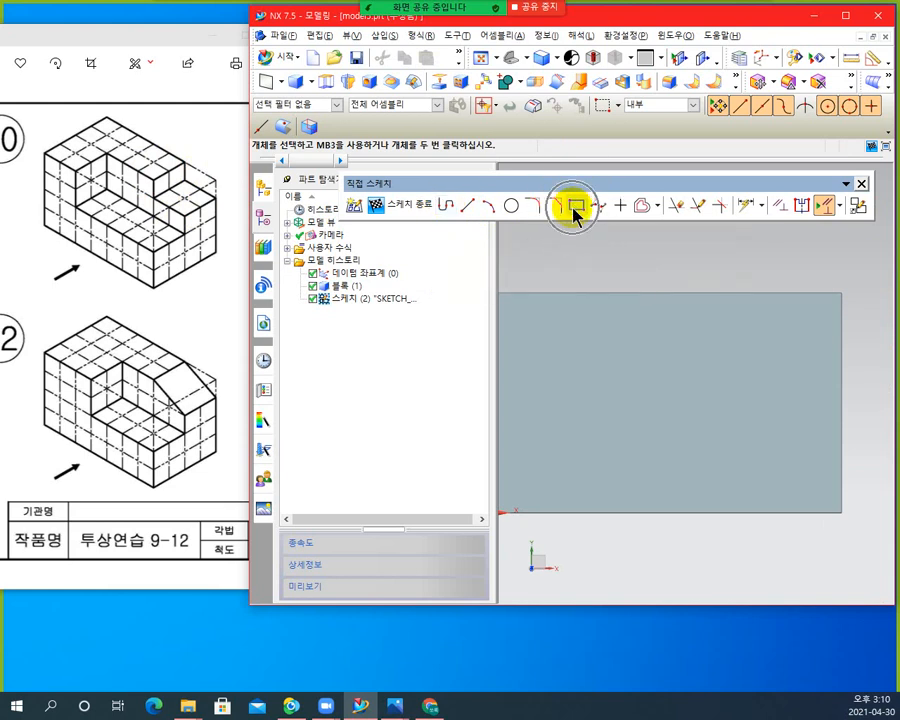
pyautogui.press('ctrl')
pyautogui.press('ctrl')
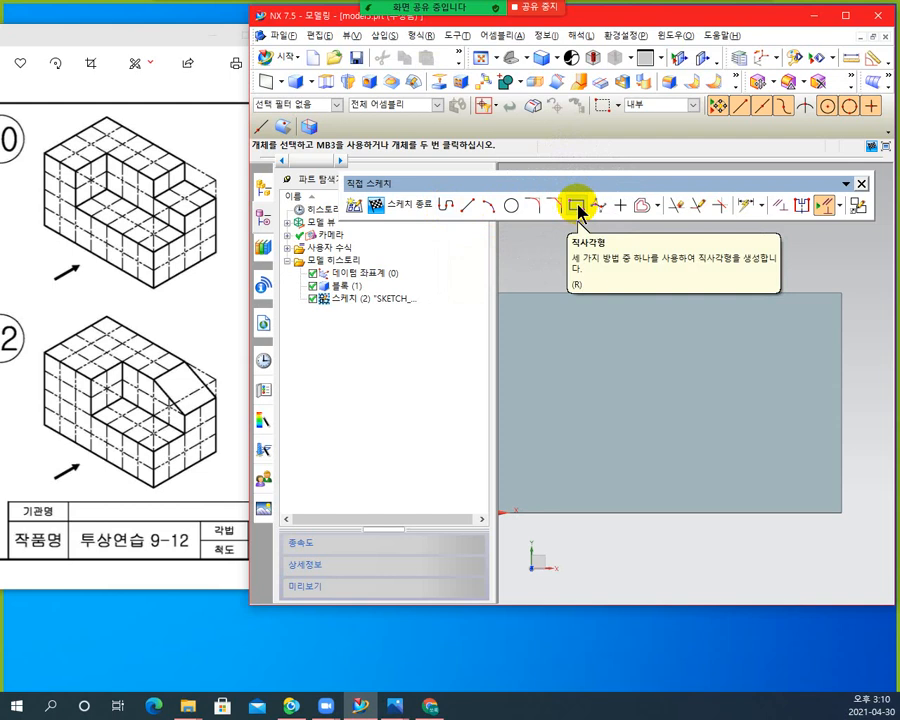
pyautogui.press('ctrl')
pyautogui.click(577, 207)
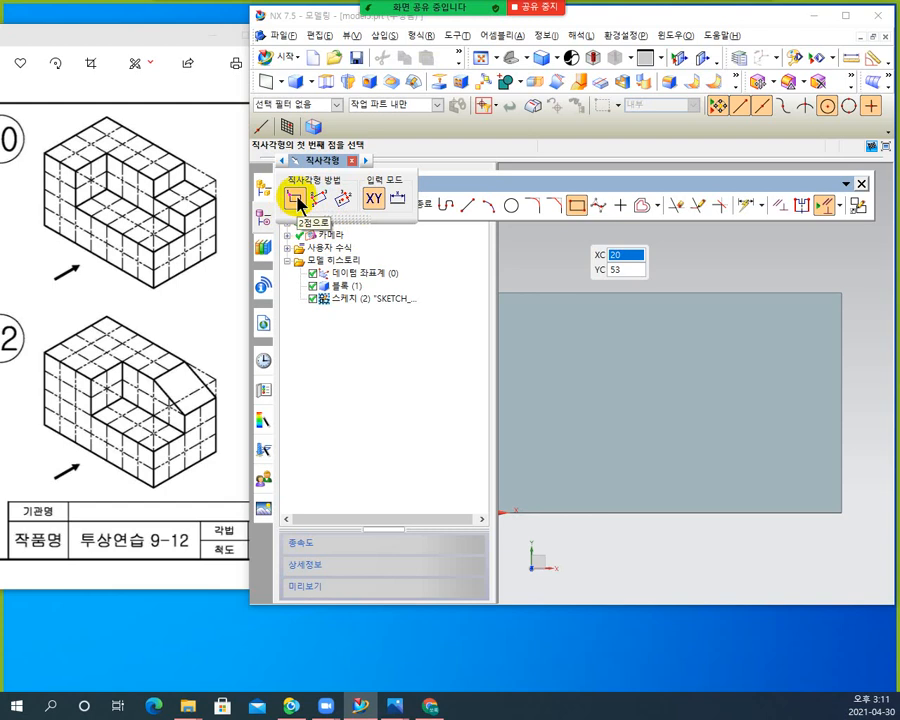
pyautogui.click(843, 291)
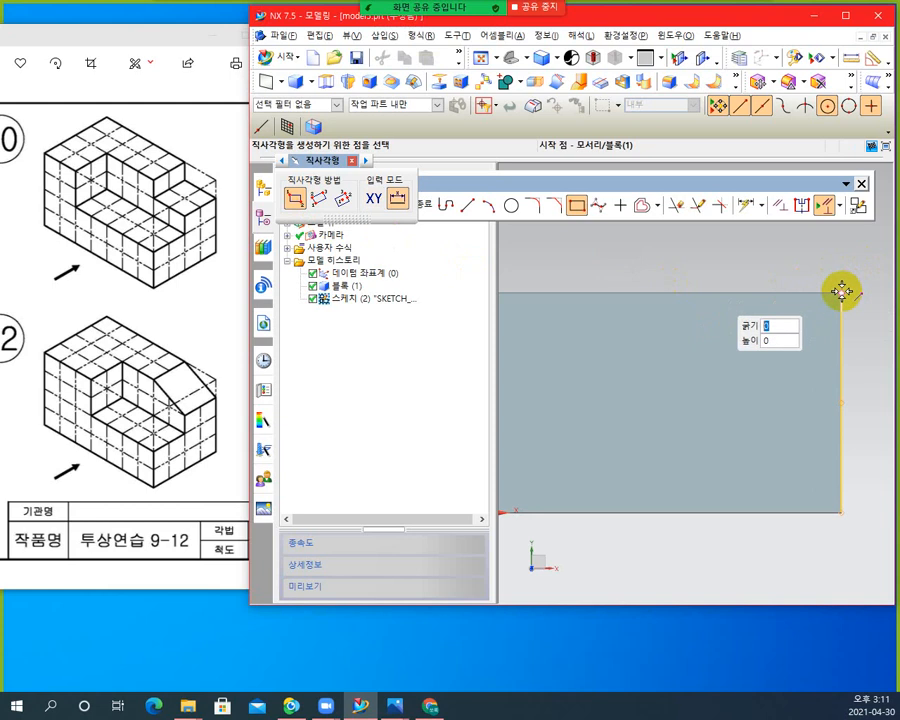
pyautogui.click(841, 291)
pyautogui.click(445, 372)
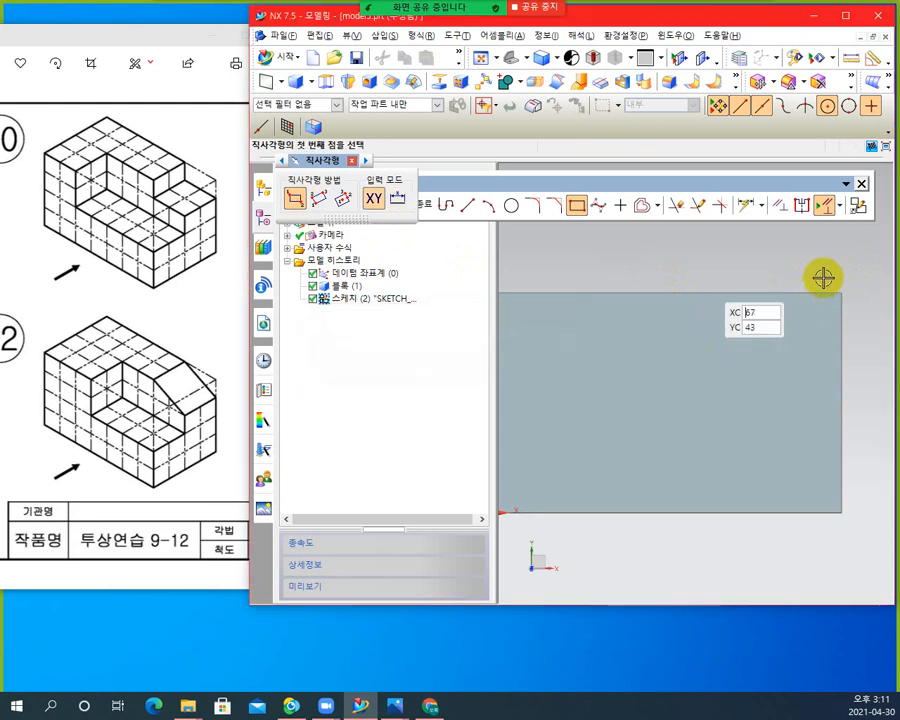
pyautogui.click(841, 292)
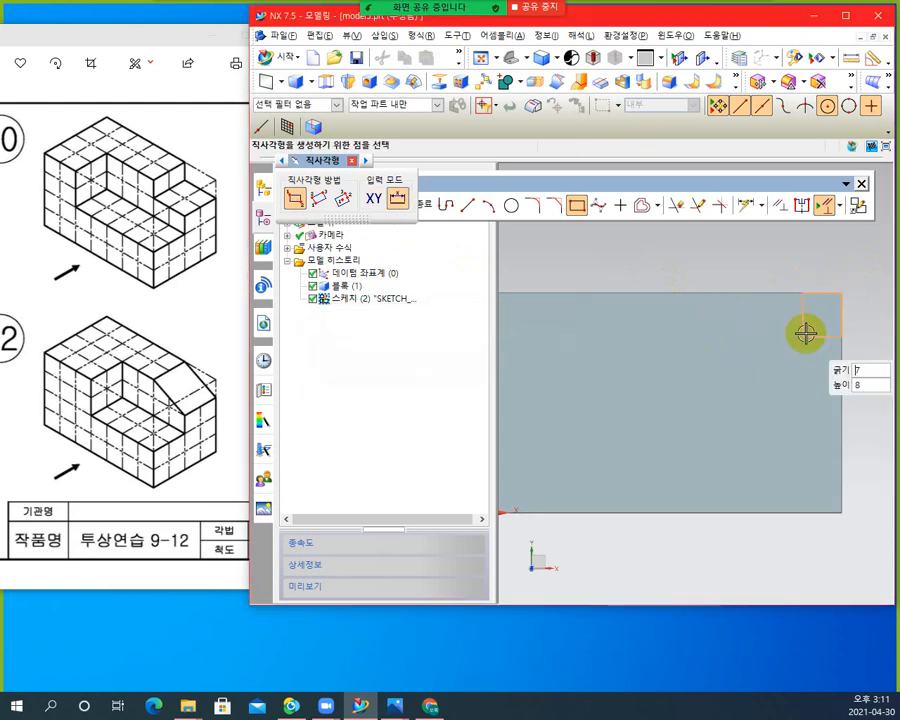
pyautogui.click(670, 380)
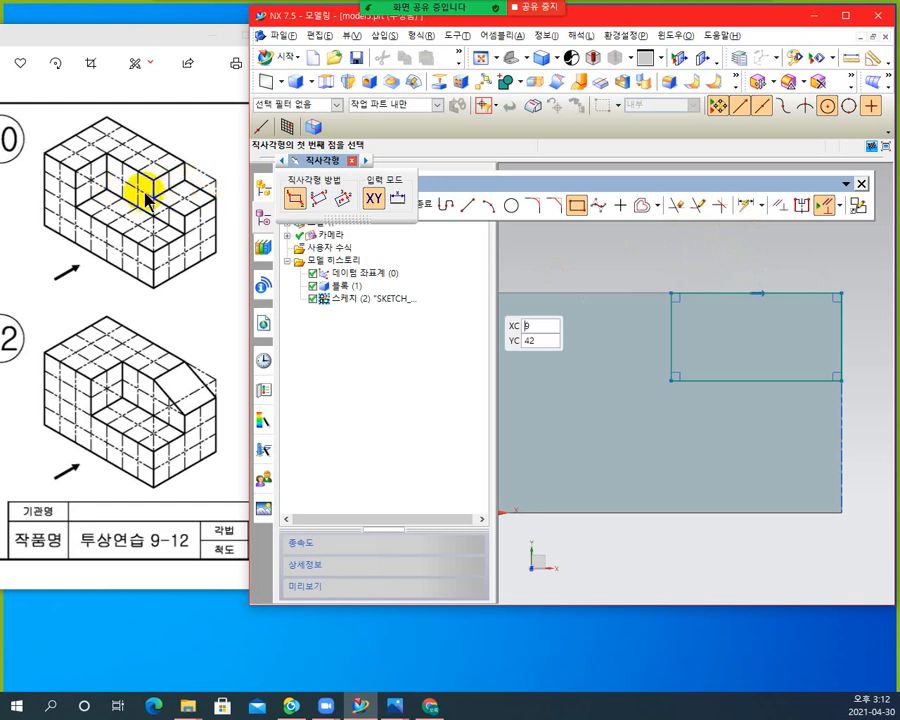
# Step: Apply an equal-length constraint to the rectangle's upper and left sides to make it a square
pyautogui.click(779, 204)
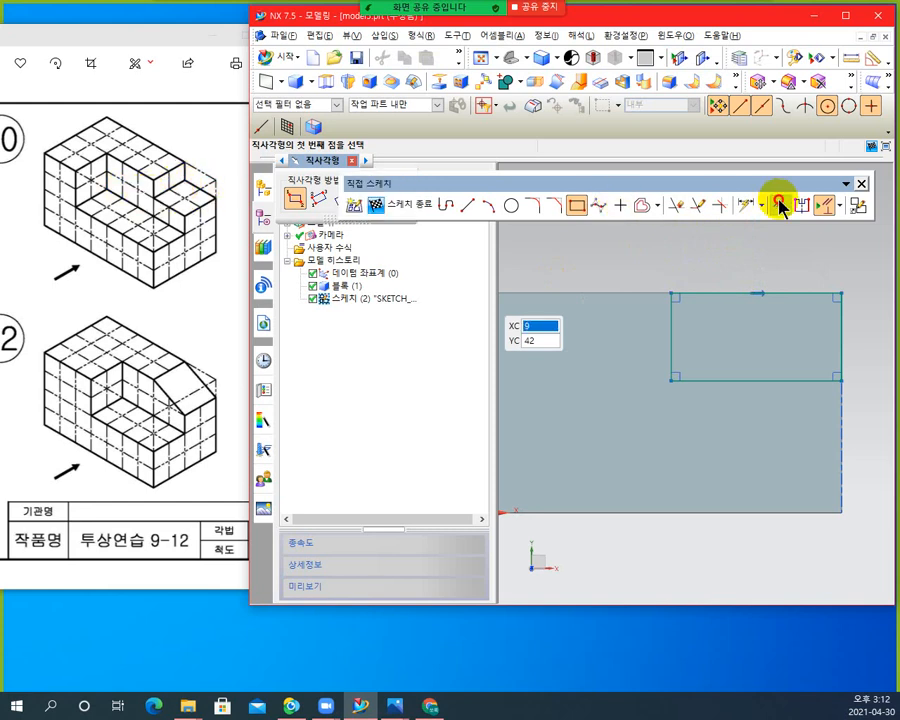
pyautogui.click(720, 290)
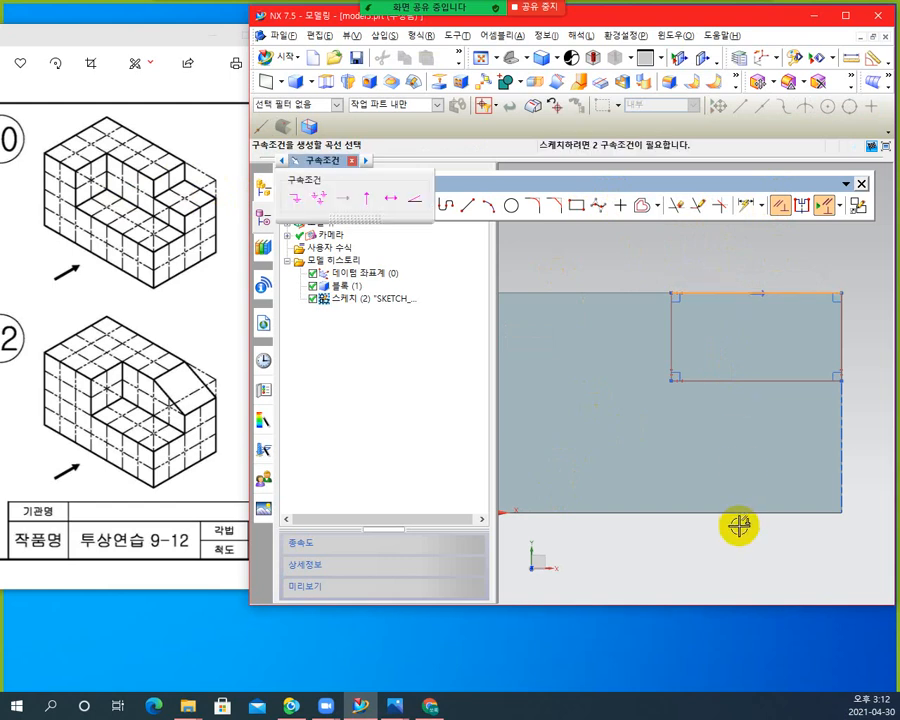
pyautogui.click(672, 333)
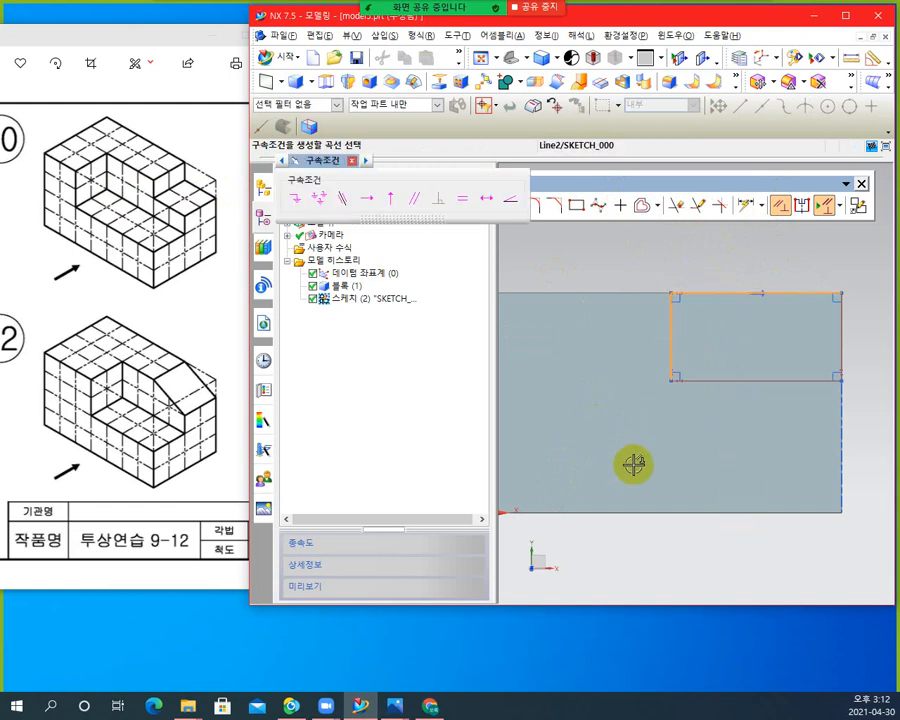
pyautogui.click(463, 203)
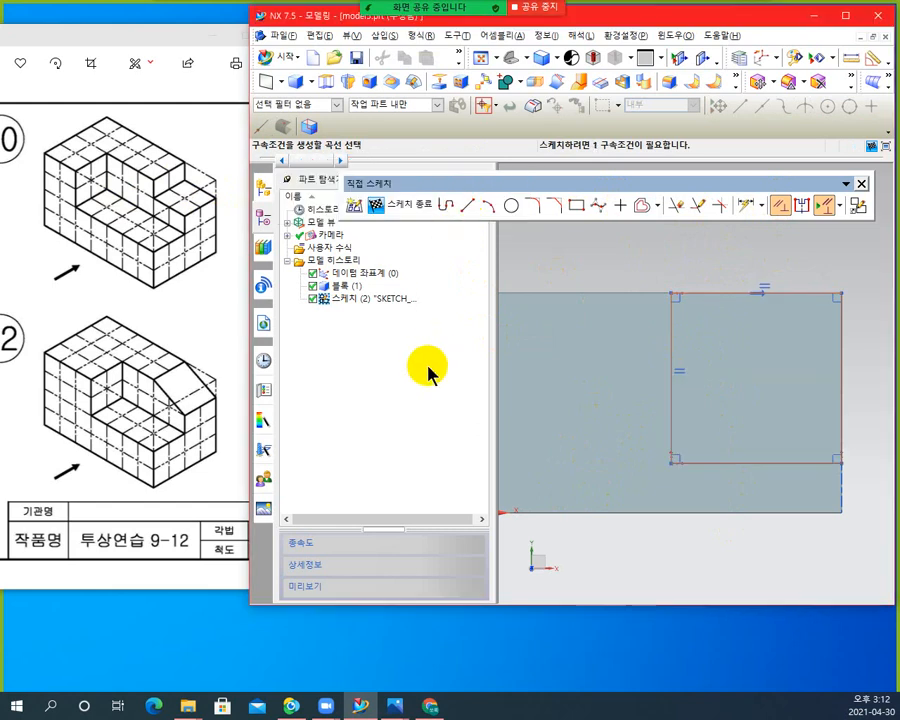
# Step: Dimension the upper side of the corner square and set its length to 20 mm
pyautogui.click(744, 203)
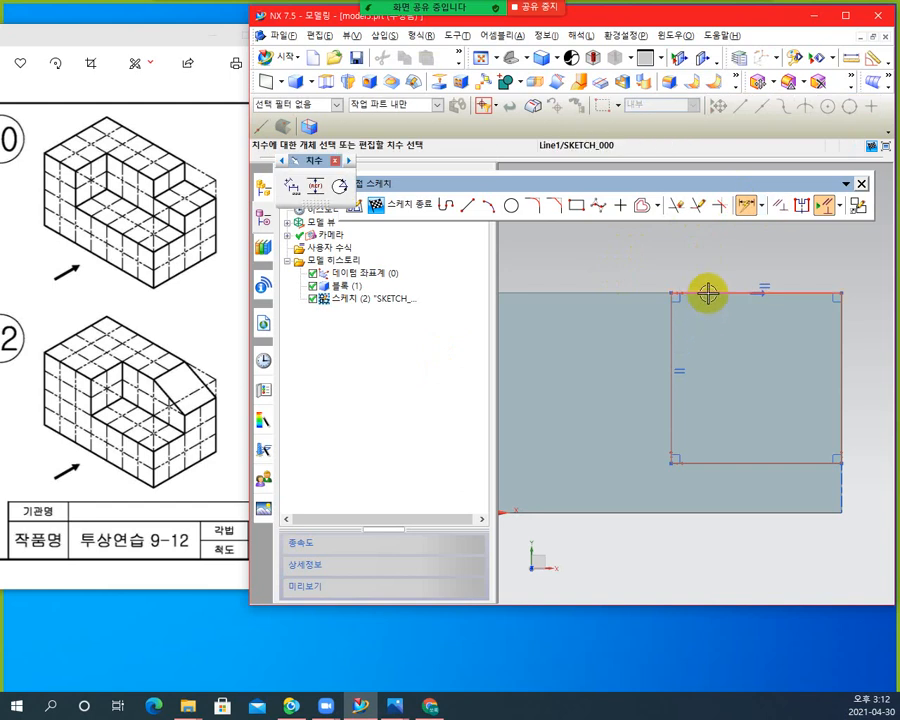
pyautogui.click(707, 293)
pyautogui.click(734, 239)
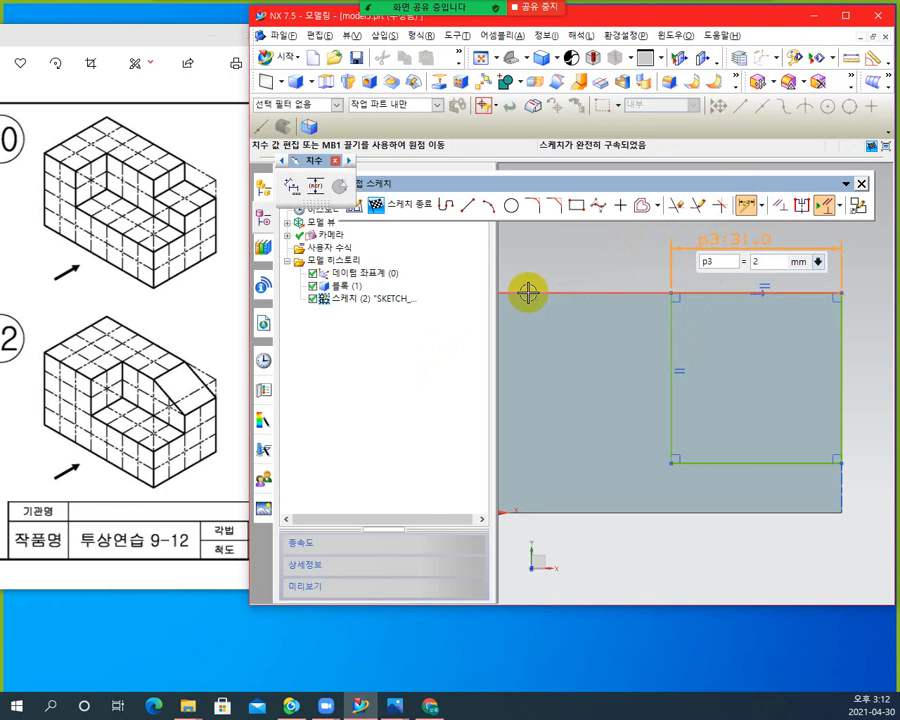
pyautogui.press('Return')
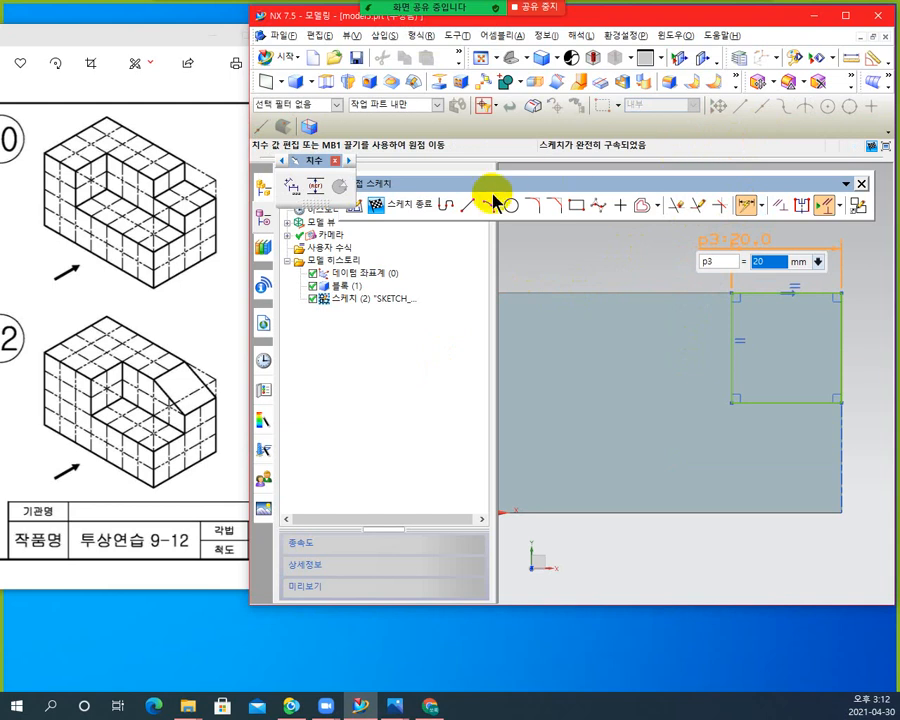
pyautogui.click(335, 161)
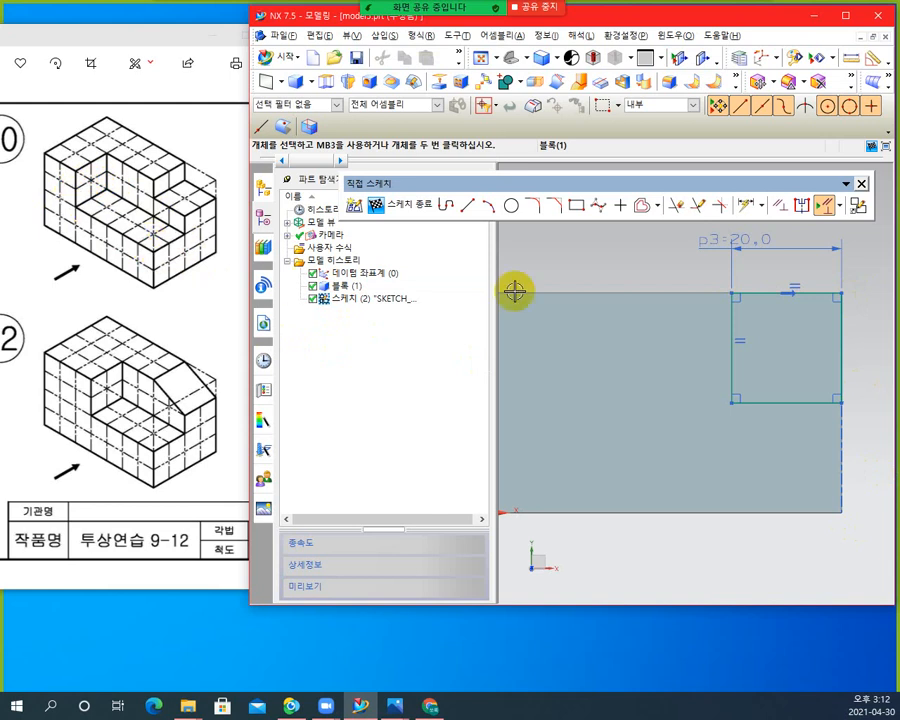
# Step: Sketch a second two-point rectangle, about 45 mm wide and 17 mm high, inward from the top face's lower-right corner
pyautogui.click(573, 208)
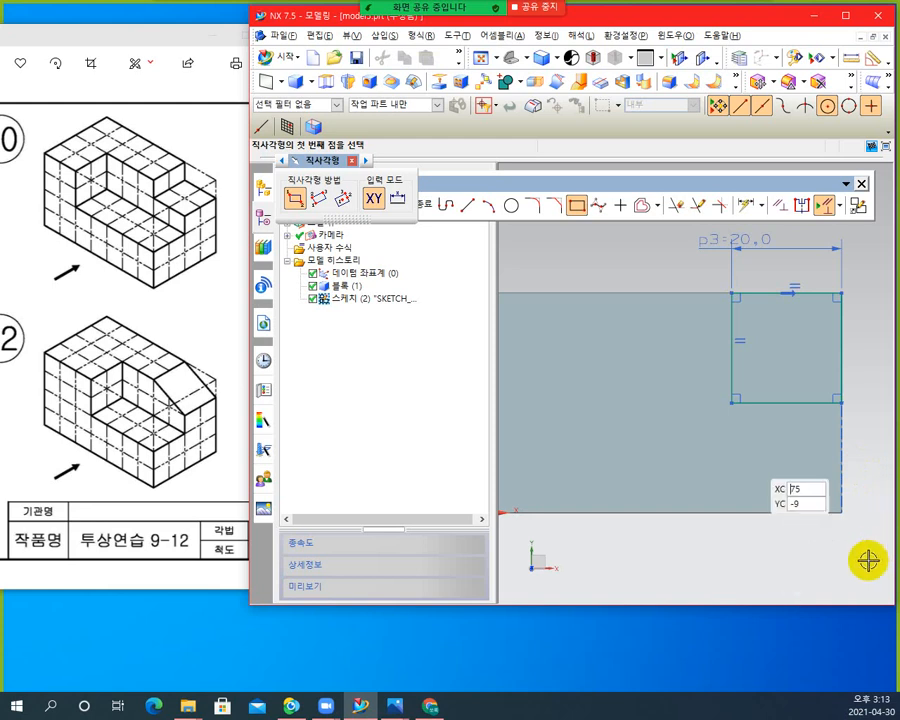
pyautogui.click(838, 514)
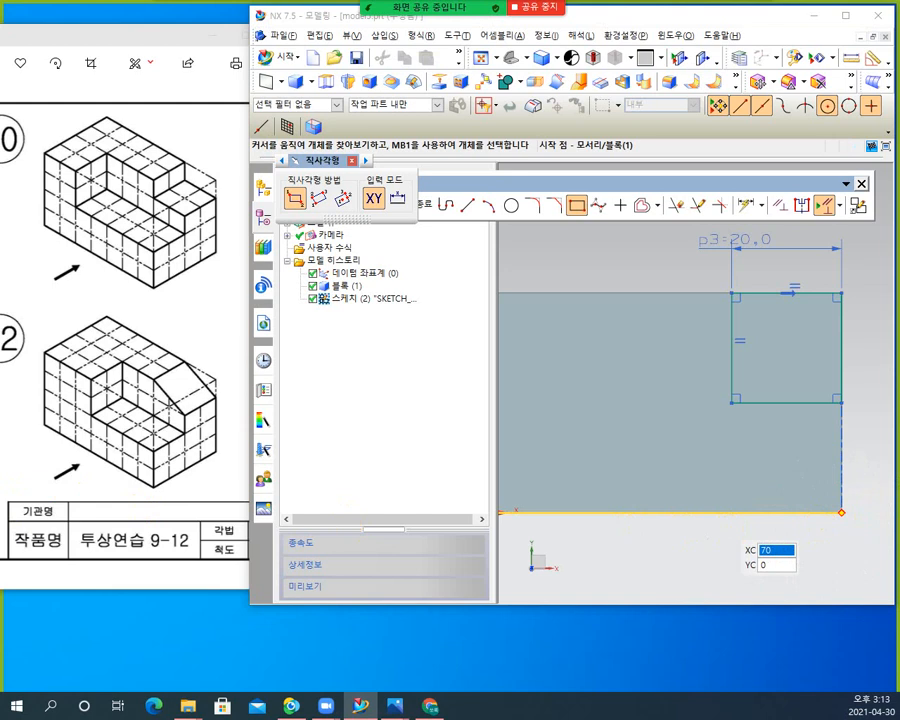
pyautogui.click(842, 512)
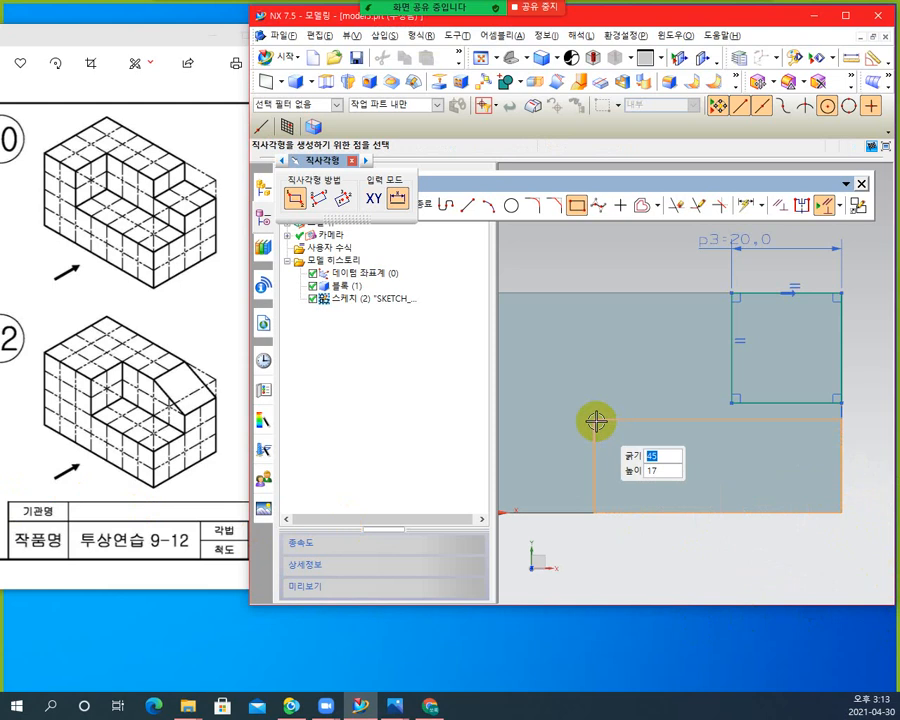
pyautogui.click(596, 421)
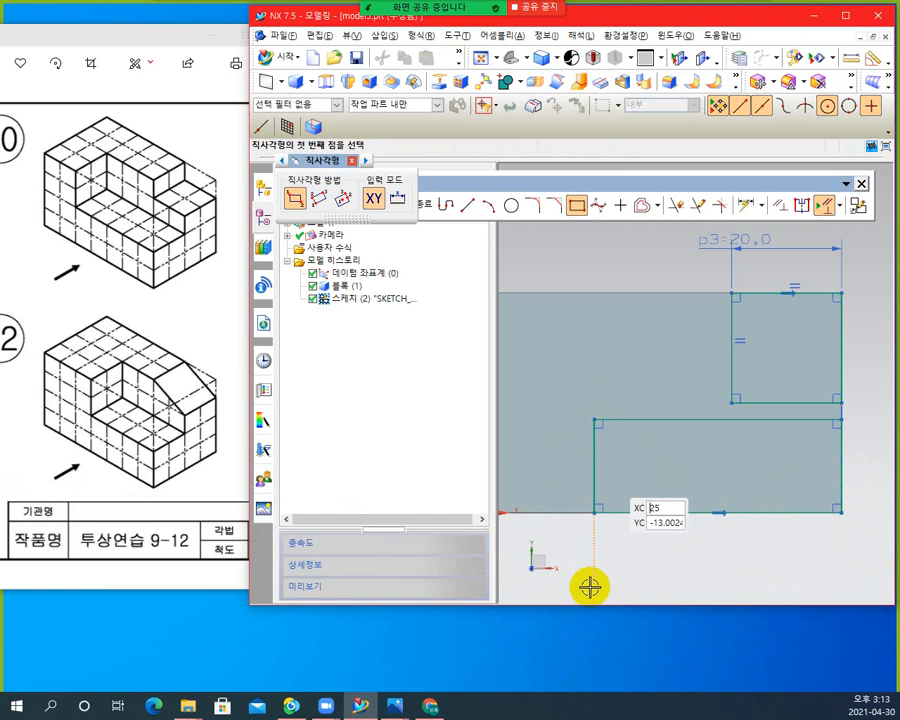
# Step: Apply a collinear constraint between the lower rectangle's upper side and the corner square's lower side
pyautogui.click(351, 161)
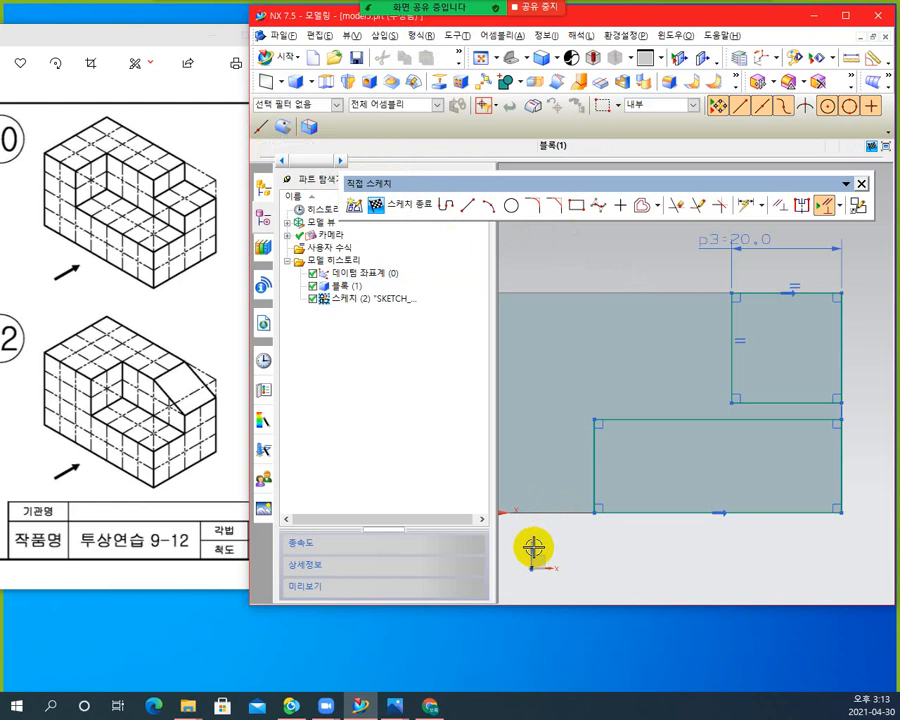
pyautogui.click(778, 210)
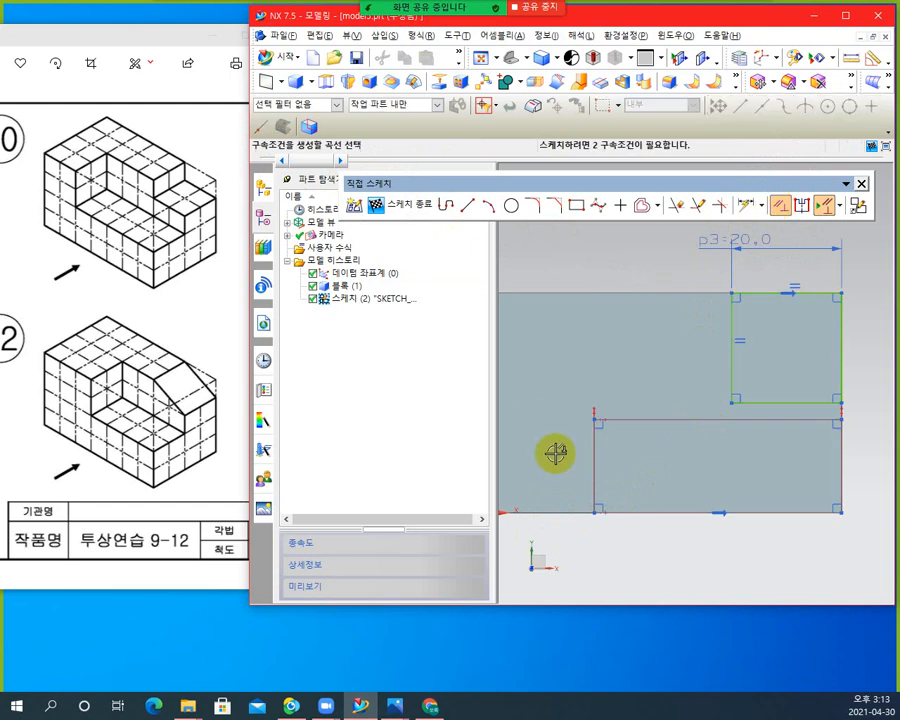
pyautogui.click(767, 417)
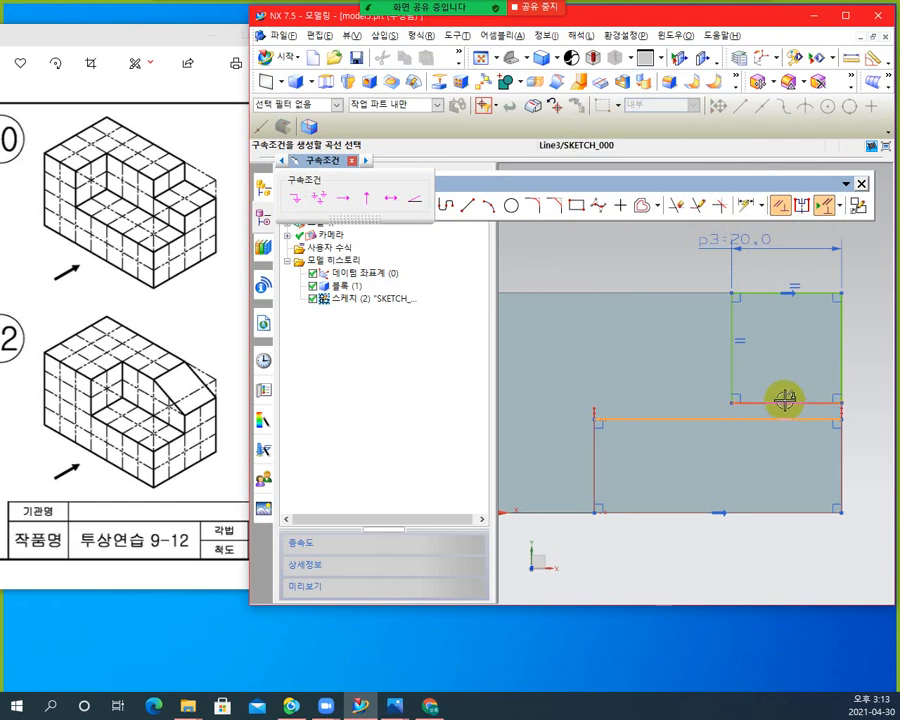
pyautogui.click(785, 400)
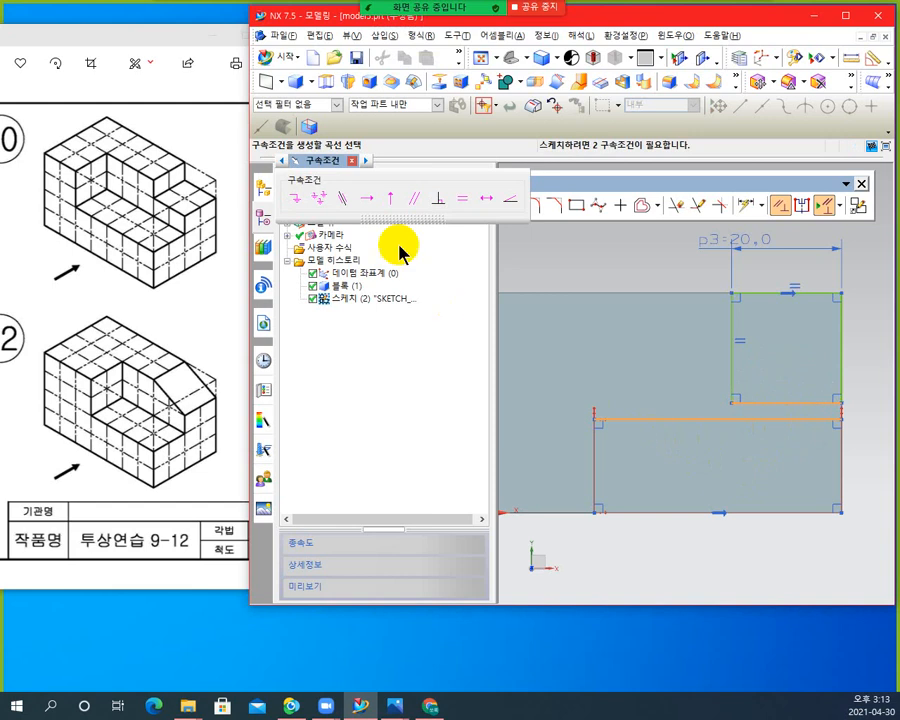
pyautogui.click(346, 203)
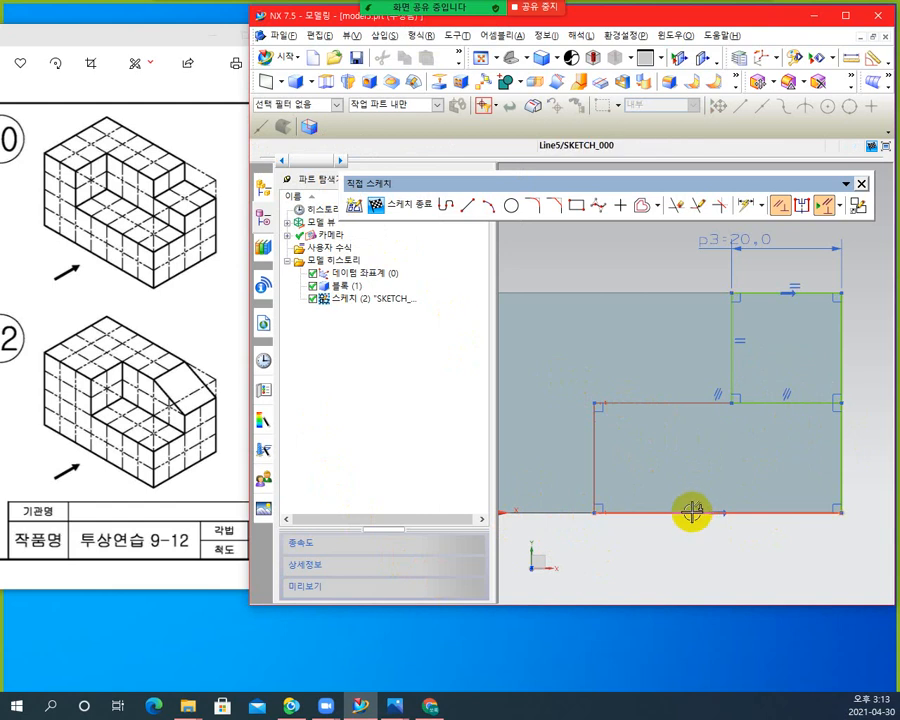
# Step: Dimension the lower side of the lower rectangle and set its length to 50 mm
pyautogui.click(745, 207)
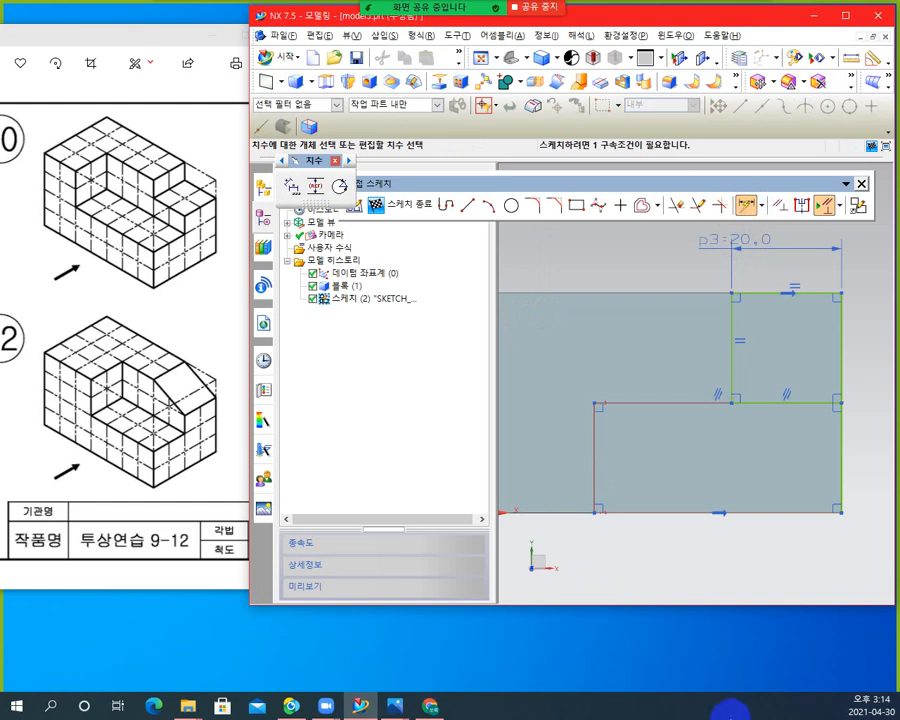
pyautogui.click(689, 512)
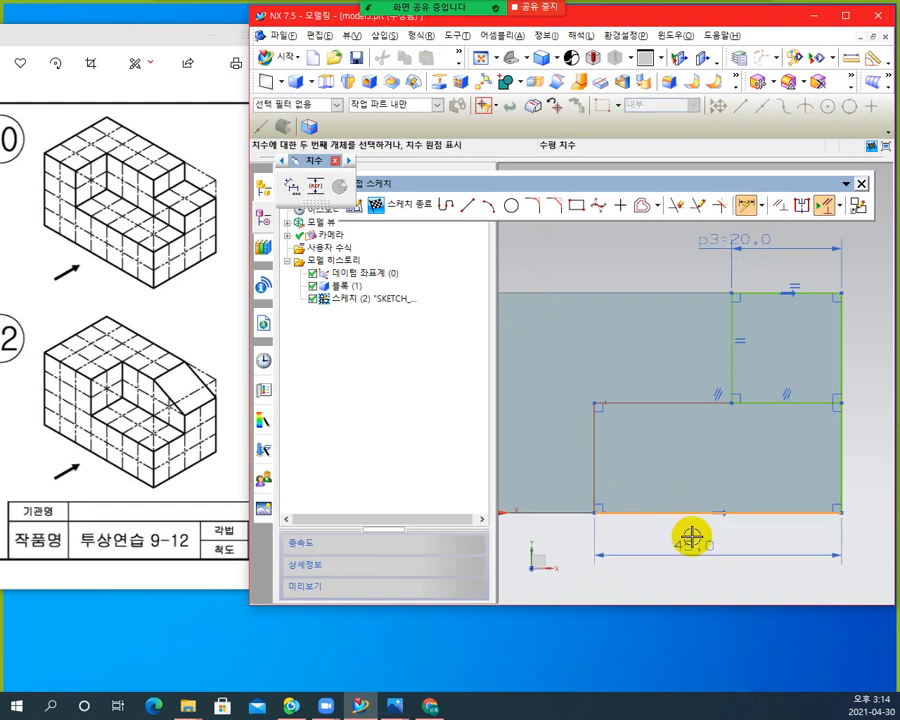
pyautogui.click(690, 568)
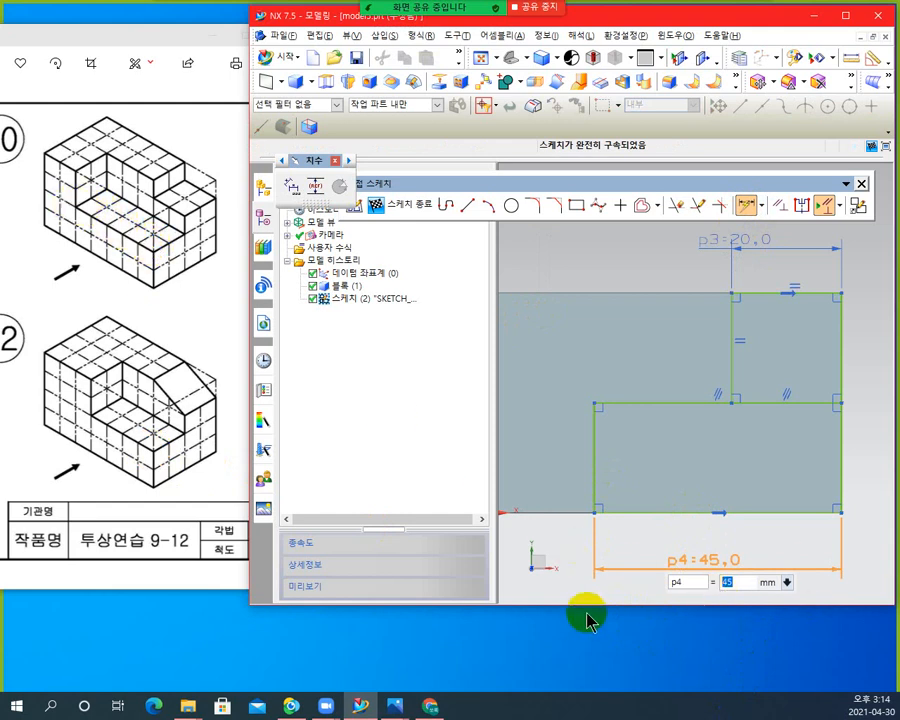
pyautogui.write('50')
pyautogui.press('Return')
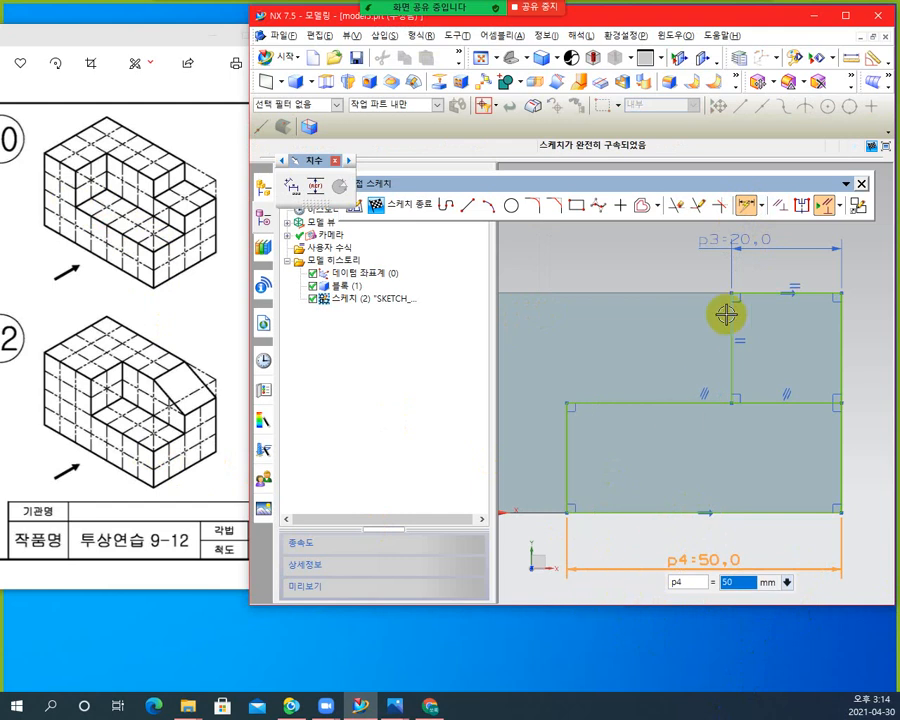
pyautogui.click(336, 162)
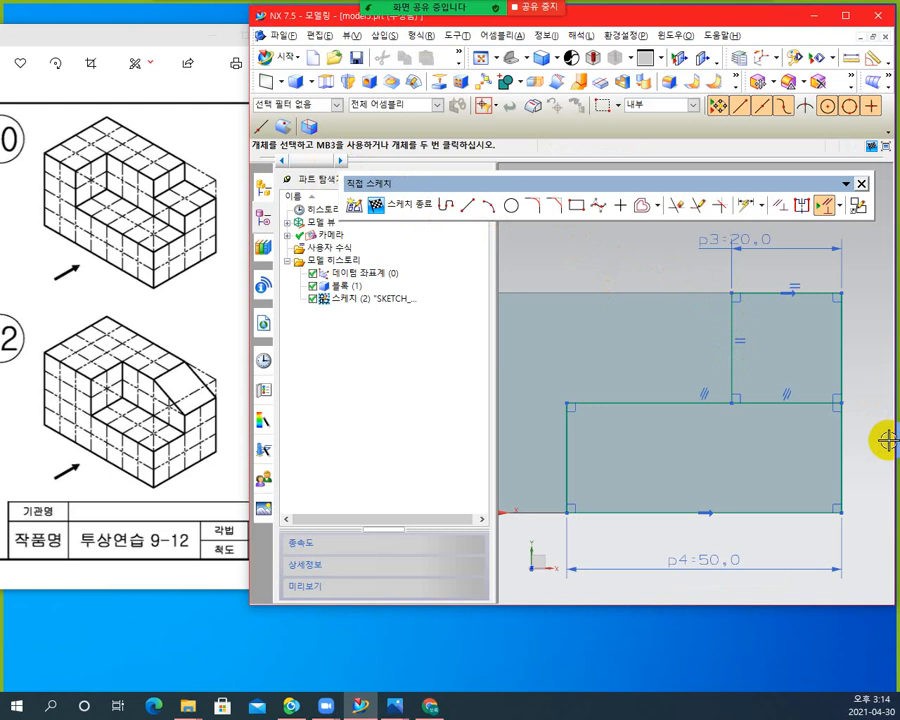
# Step: Finish the sketch and show the block in an isometric view
pyautogui.click(791, 319)
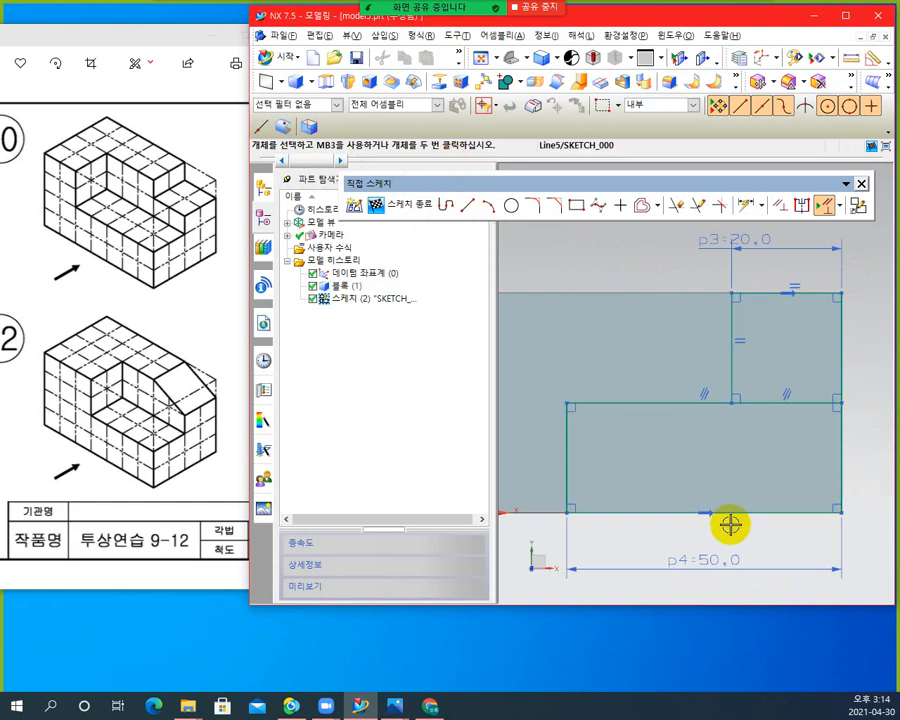
pyautogui.scroll(3, 729, 524)
pyautogui.scroll(-4, 731, 533)
pyautogui.scroll(1, 722, 538)
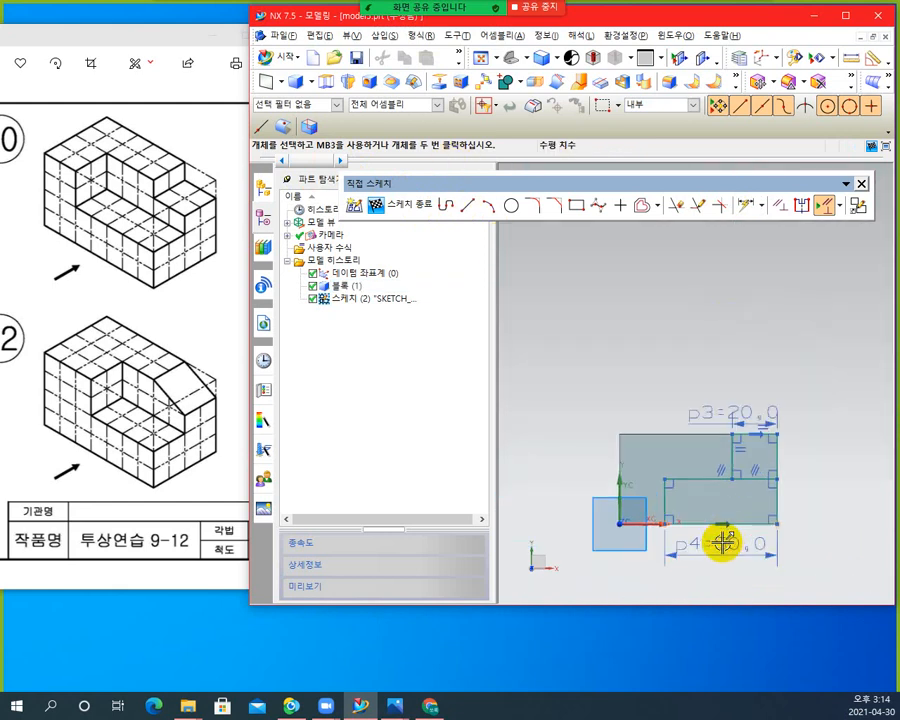
pyautogui.click(409, 208)
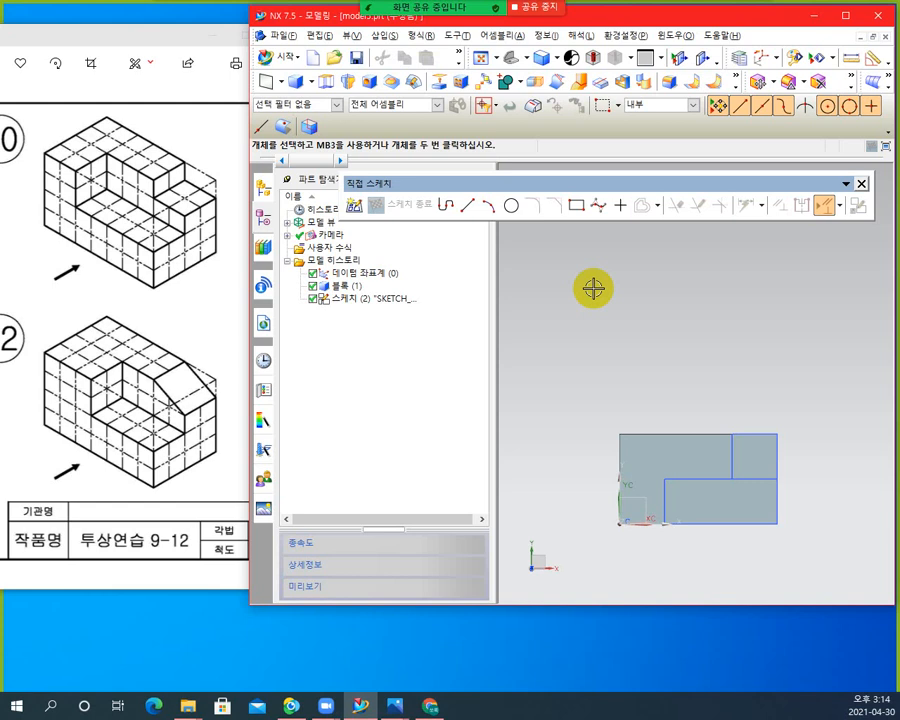
pyautogui.press('End')
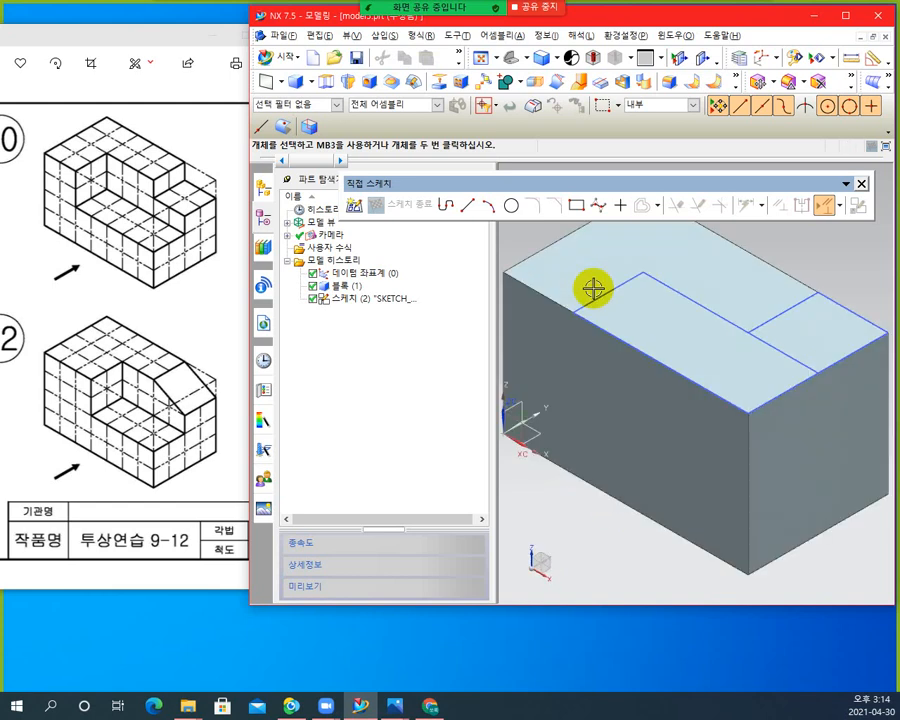
pyautogui.scroll(3, 718, 362)
pyautogui.scroll(-5, 722, 364)
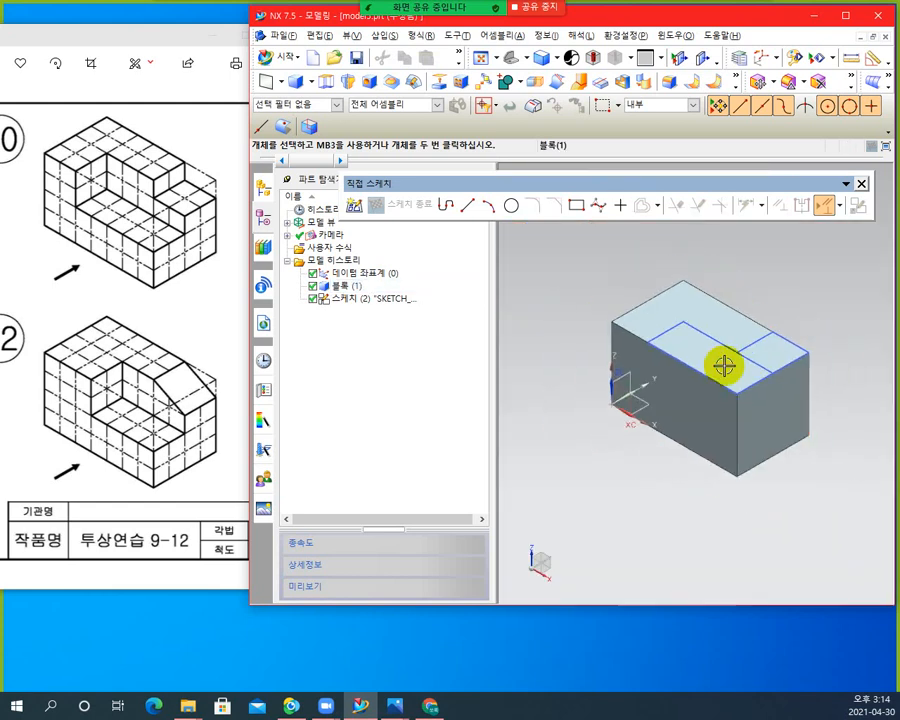
pyautogui.scroll(1, 722, 365)
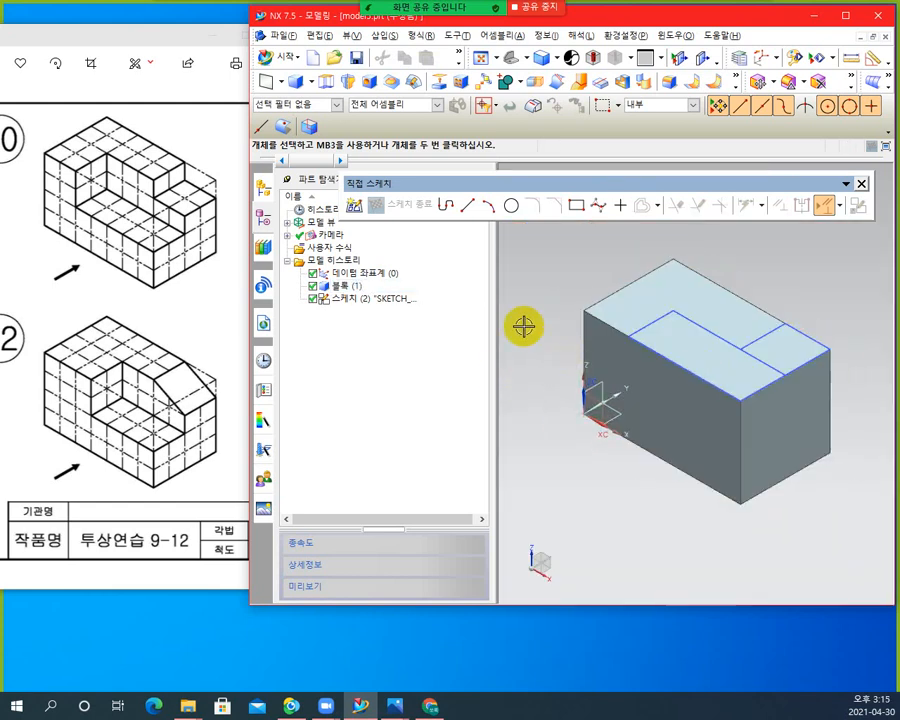
# Step: Extrude the corner square 10 mm down into the block with reversed direction, subtracting it from the body
pyautogui.click(327, 88)
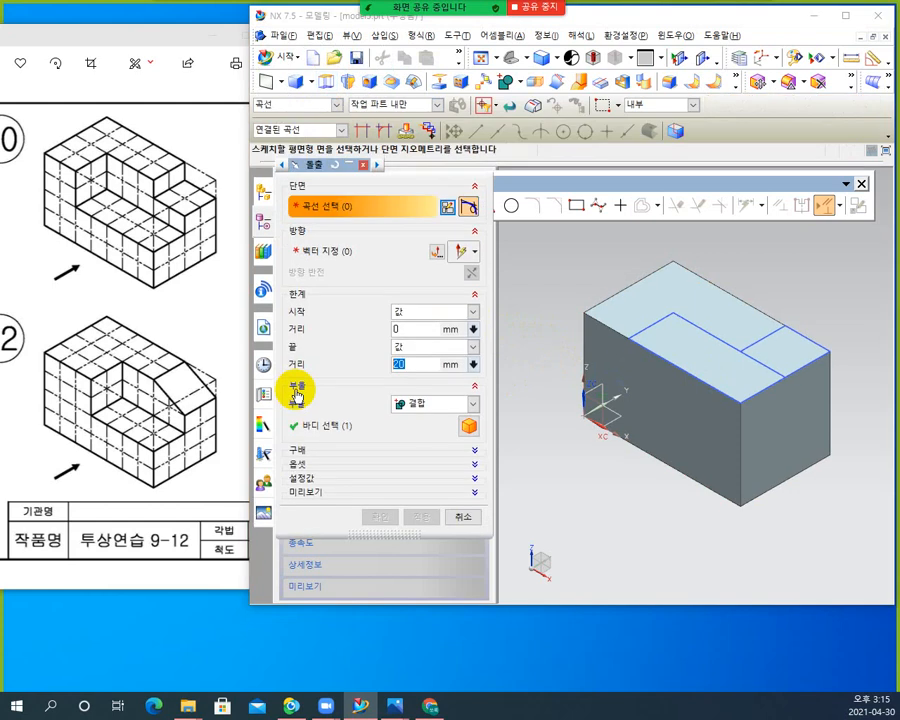
pyautogui.click(336, 224)
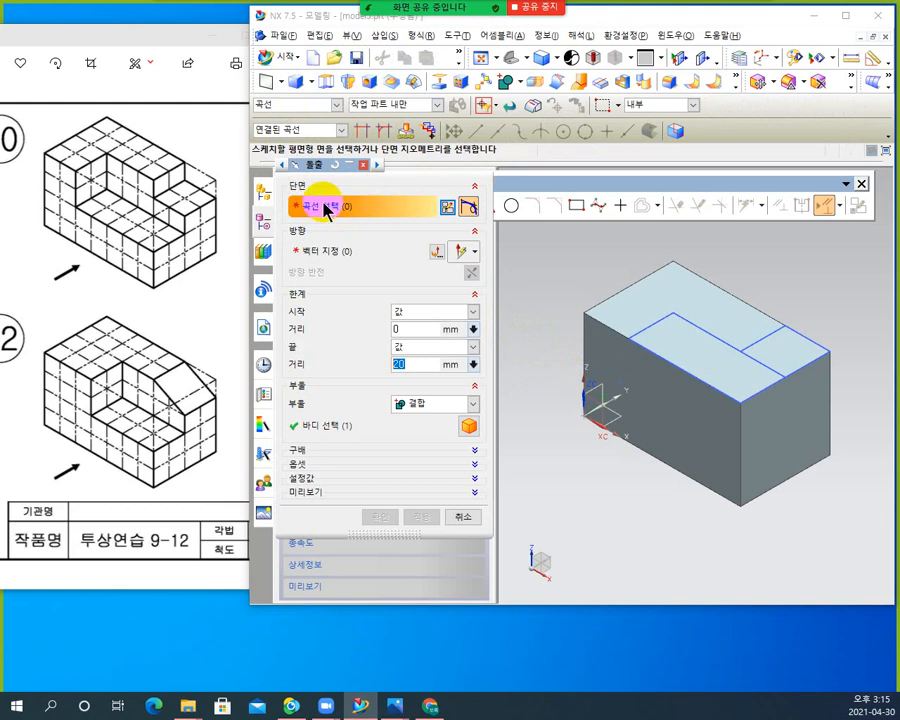
pyautogui.click(315, 205)
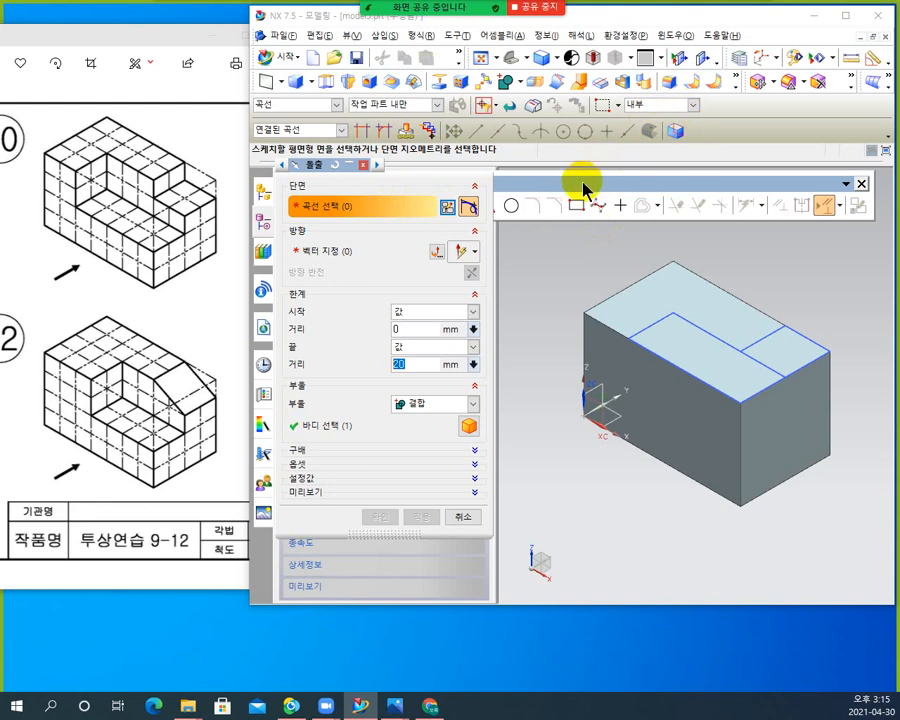
pyautogui.moveTo(583, 186)
pyautogui.mouseDown()
pyautogui.moveTo(599, 211)
pyautogui.moveTo(577, 222)
pyautogui.moveTo(596, 212)
pyautogui.mouseUp()
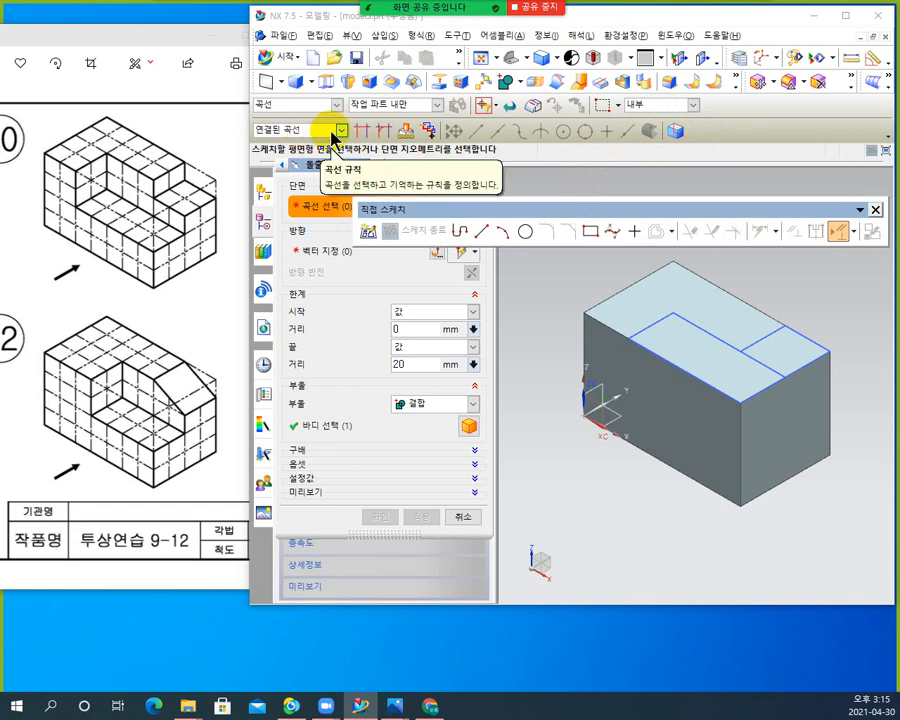
pyautogui.click(770, 335)
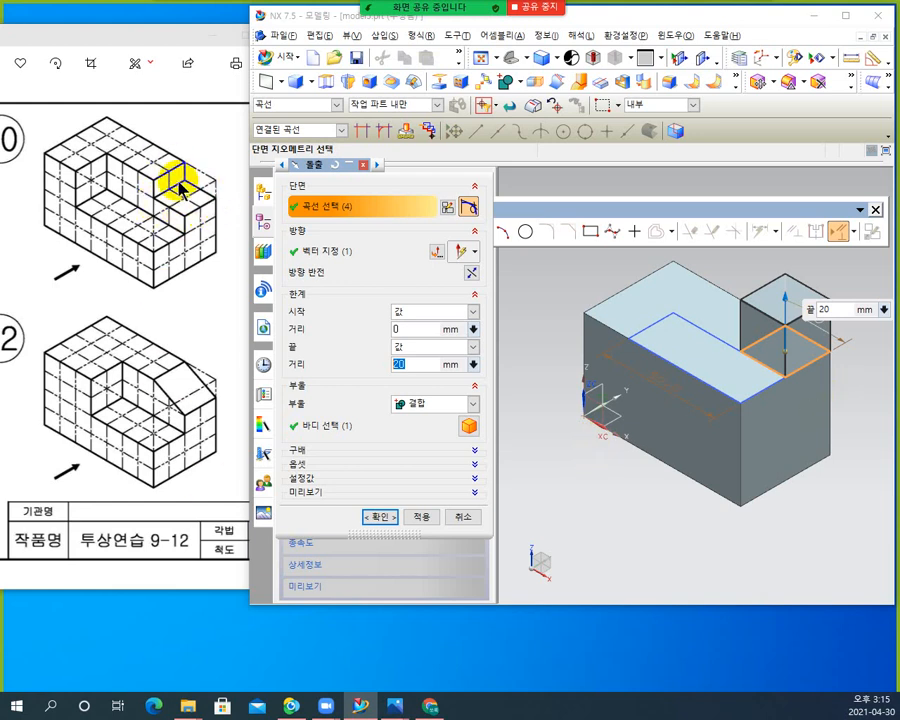
pyautogui.click(472, 274)
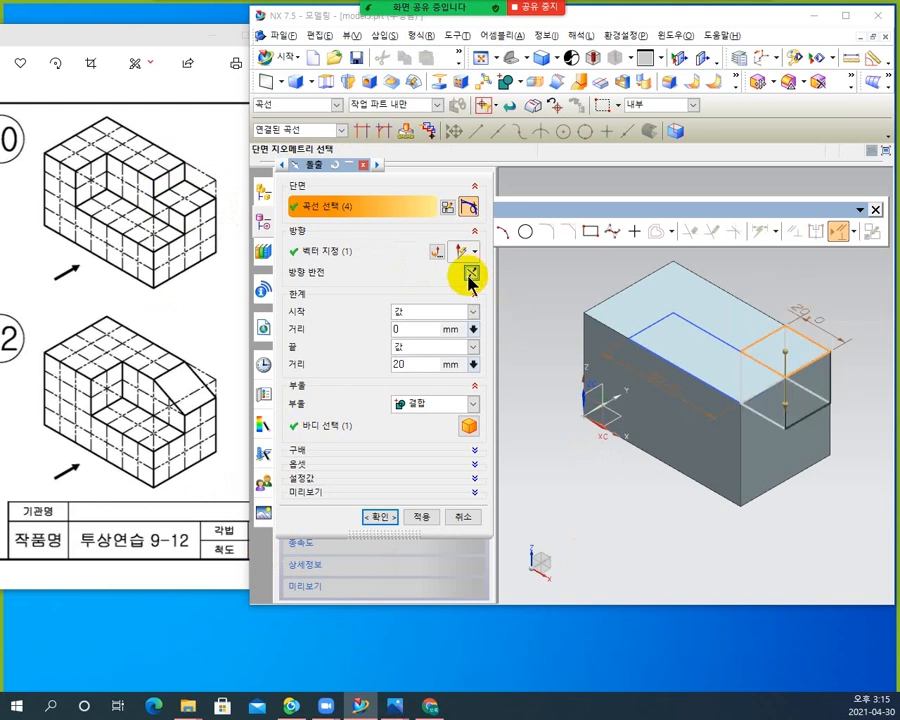
pyautogui.click(414, 329)
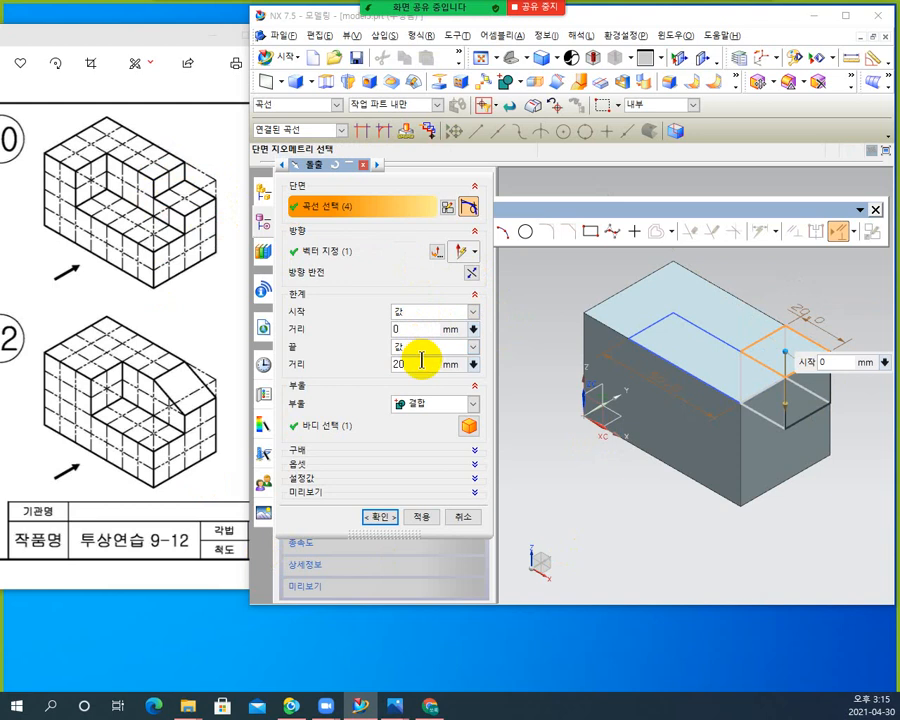
pyautogui.click(414, 364)
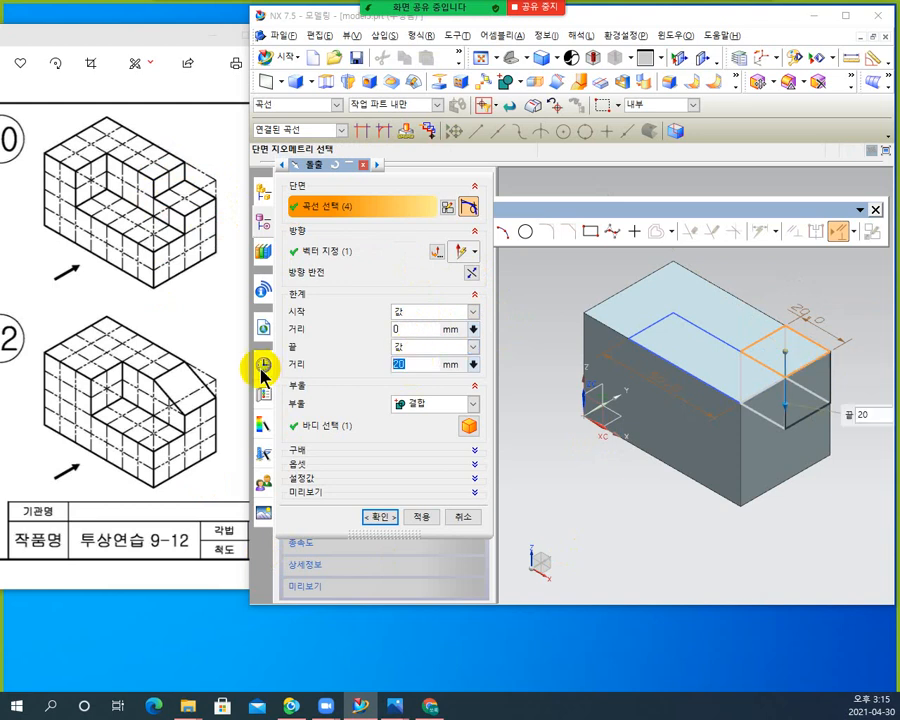
pyautogui.write('1')
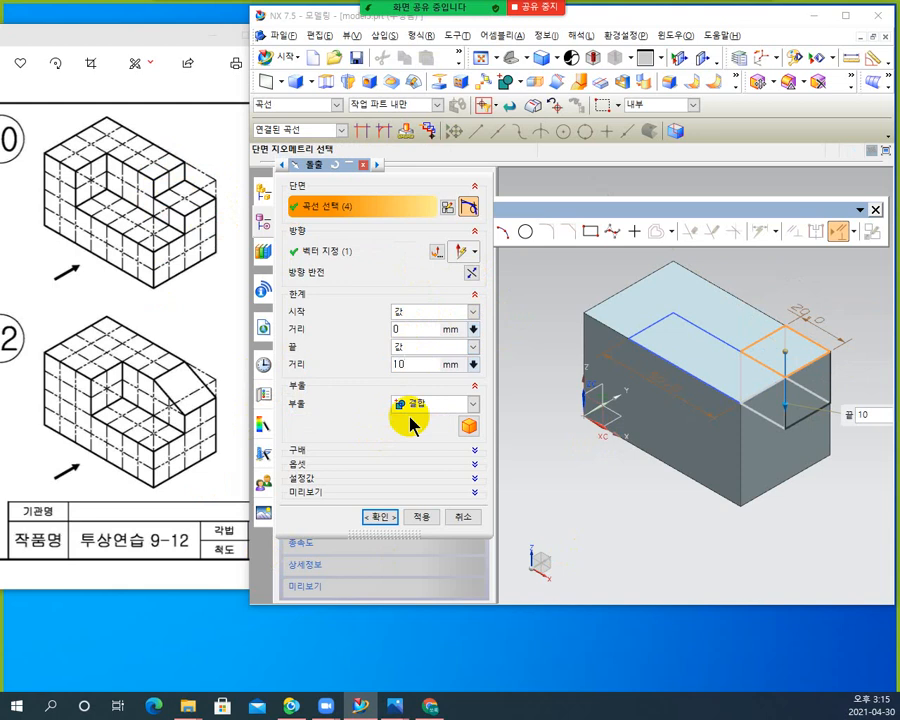
pyautogui.click(476, 409)
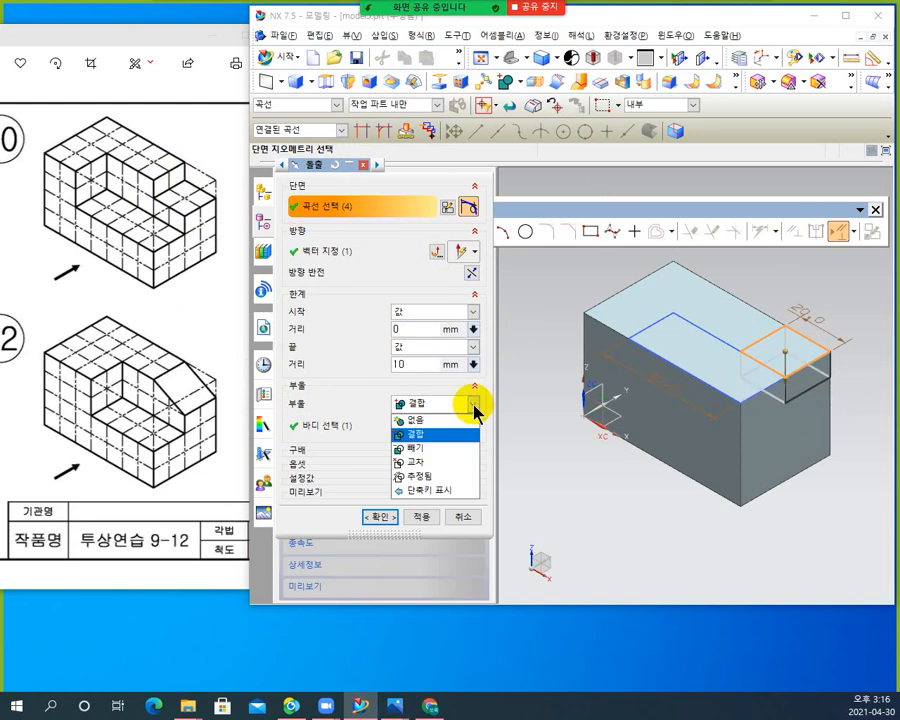
pyautogui.click(435, 450)
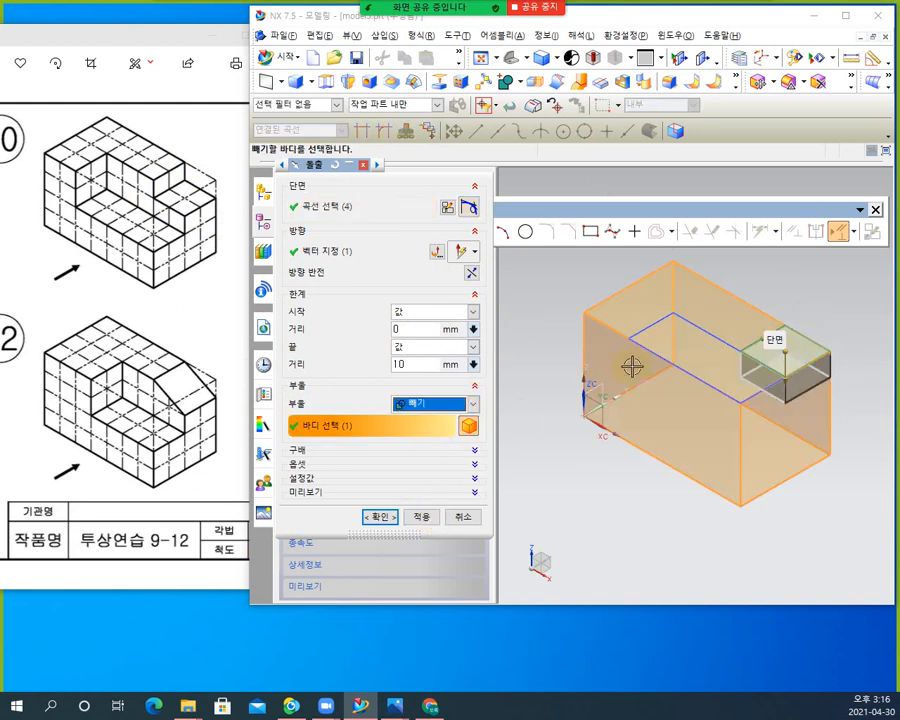
pyautogui.click(418, 519)
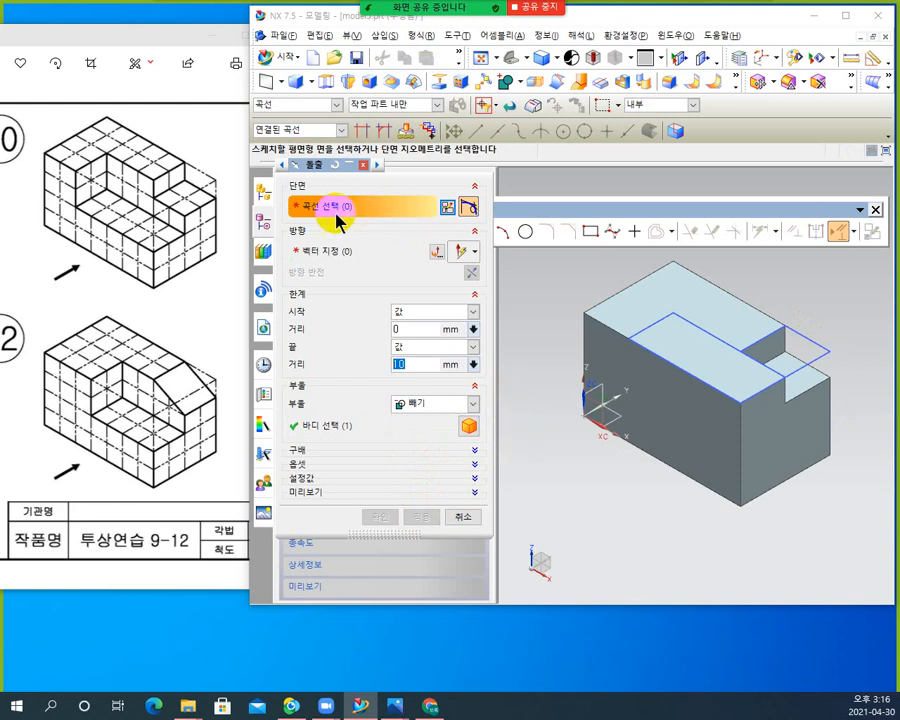
# Step: Extrude the 50 mm long front rectangle 20 mm down into the block, subtracting it from the body
pyautogui.click(688, 318)
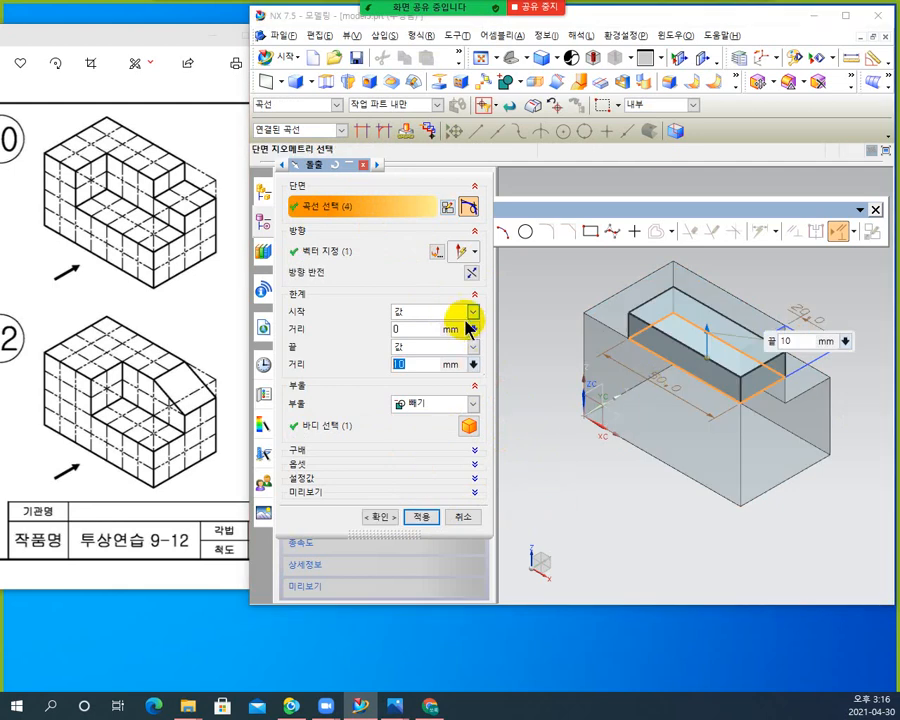
pyautogui.click(471, 273)
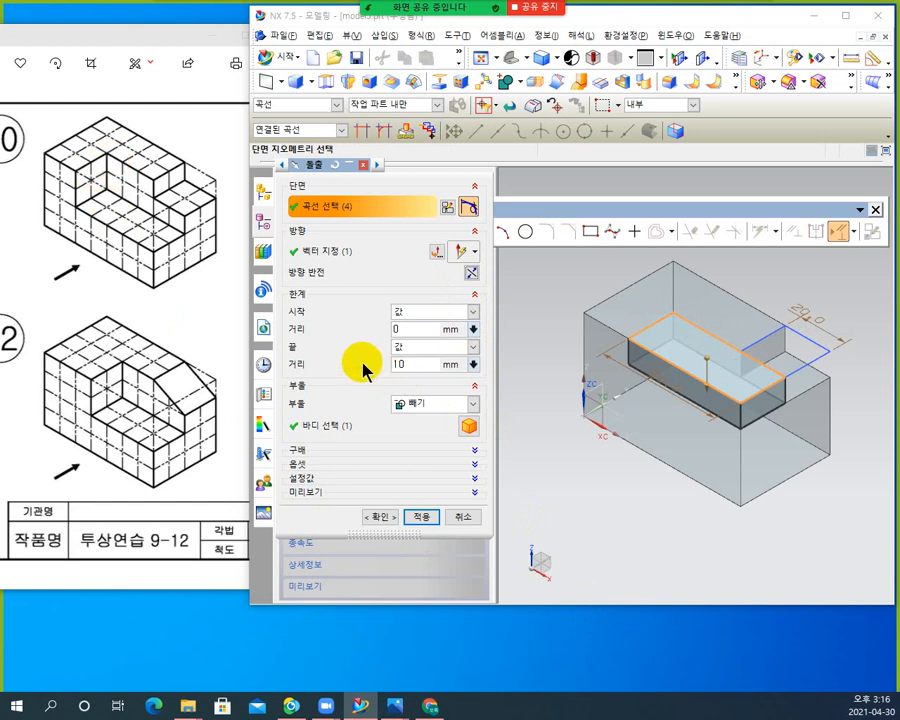
pyautogui.doubleClick(405, 364)
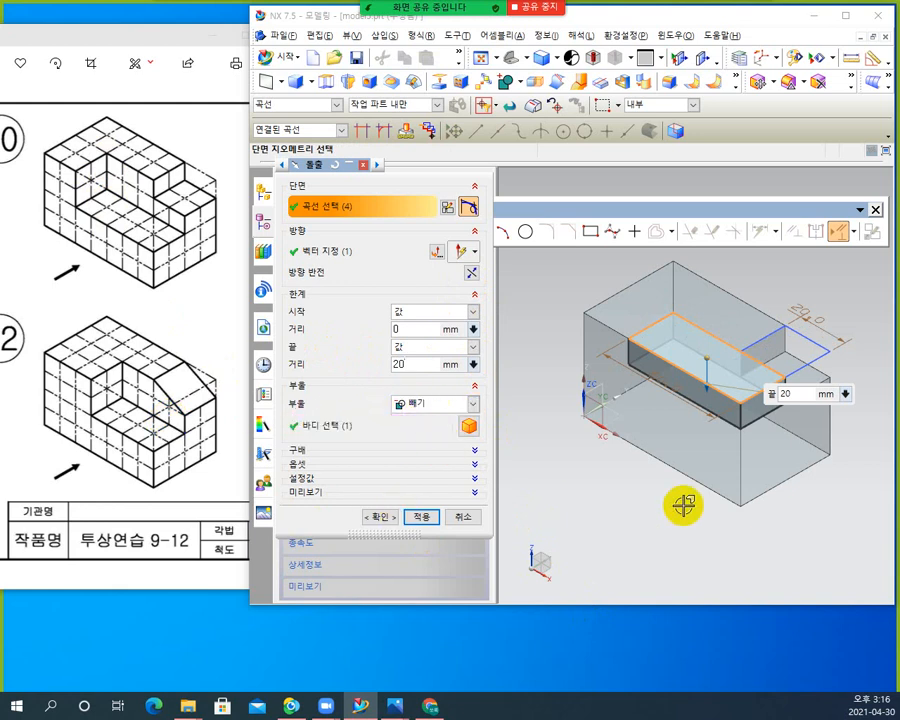
pyautogui.click(393, 519)
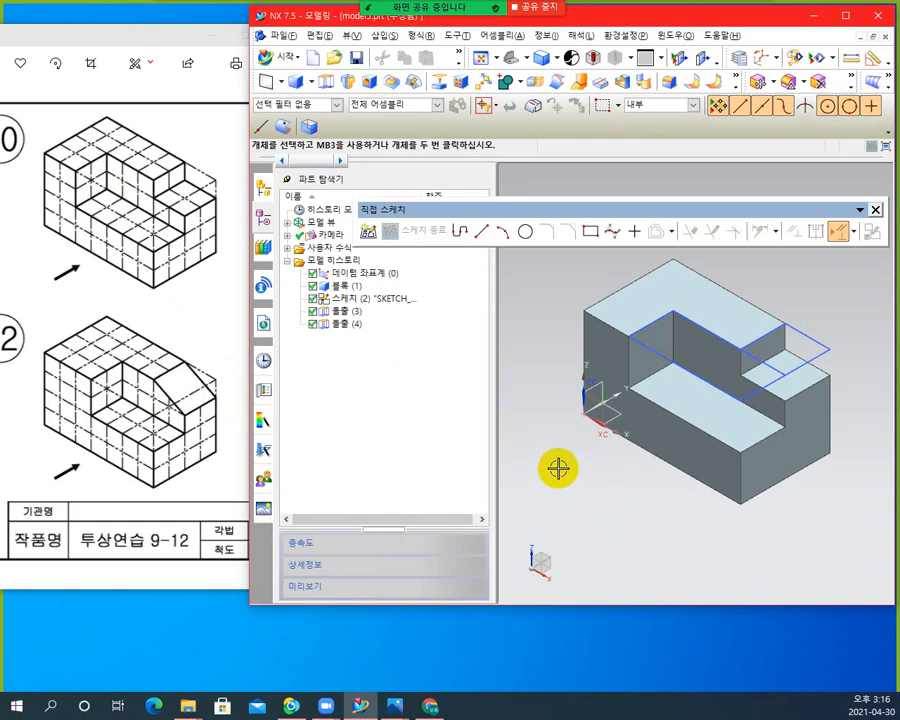
# Step: Hide the sketch SKETCH_000 containing the cut-out rectangles
pyautogui.click(388, 299)
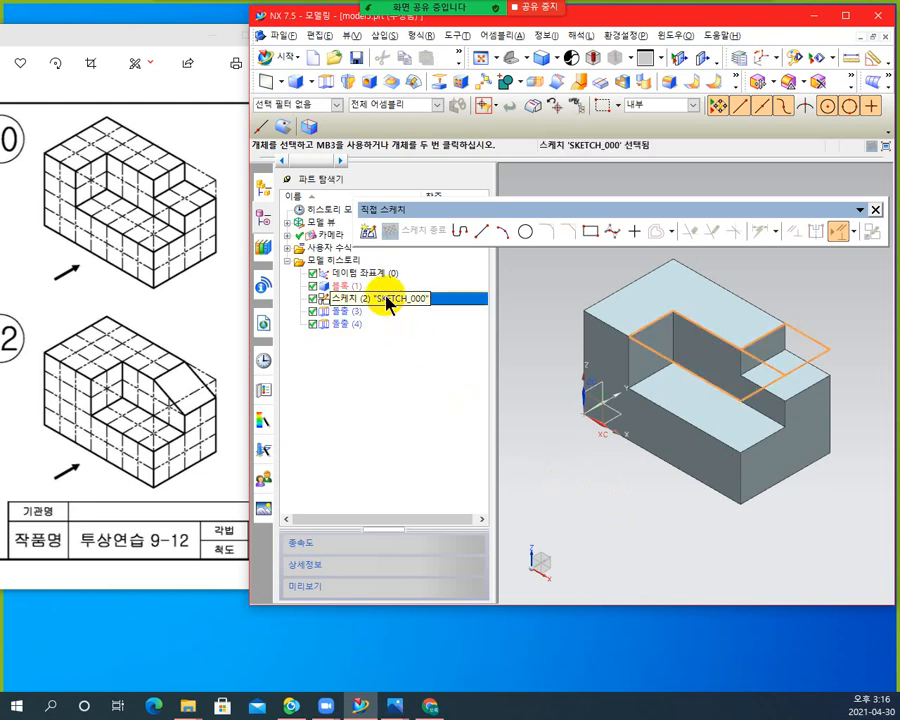
pyautogui.rightClick(388, 303)
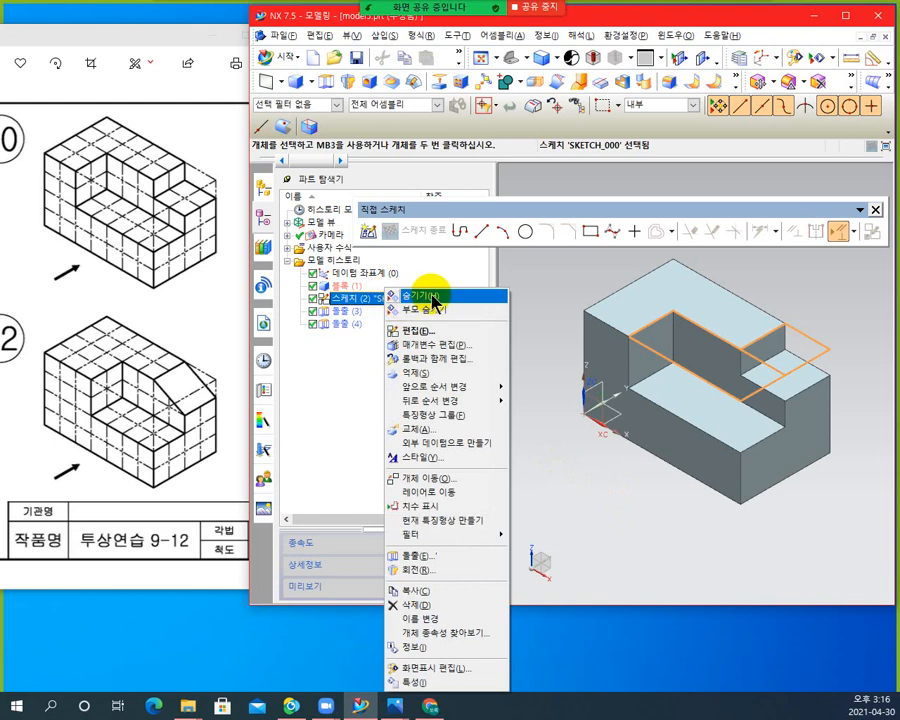
pyautogui.click(417, 297)
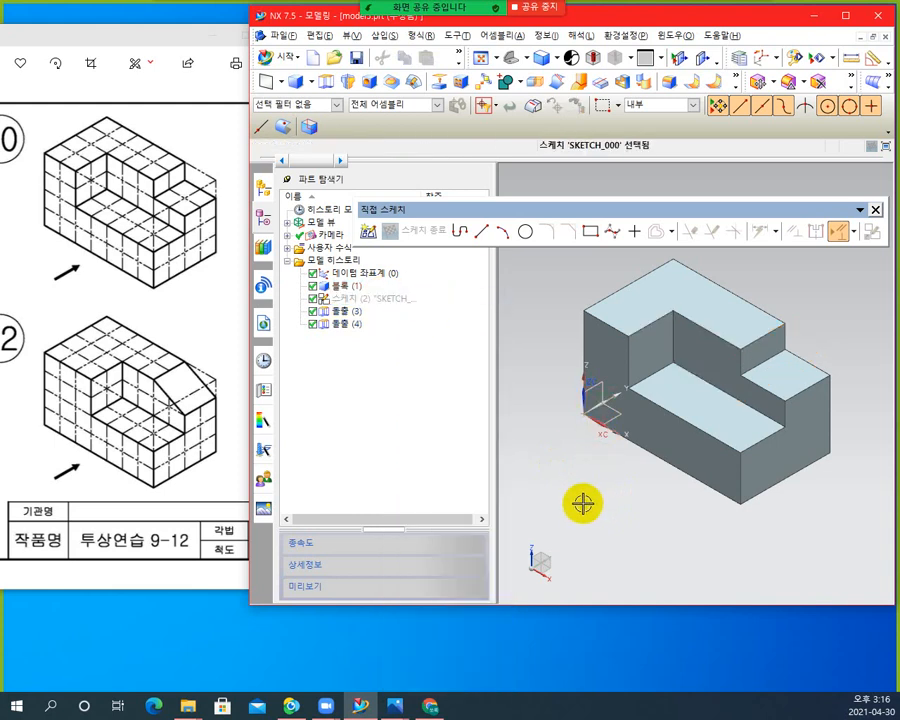
# Step: Switch to the Photos viewer and bring up the exercise sheet 투상연습5-8.jpg with figures 5 to 8
pyautogui.scroll(-2, 581, 506)
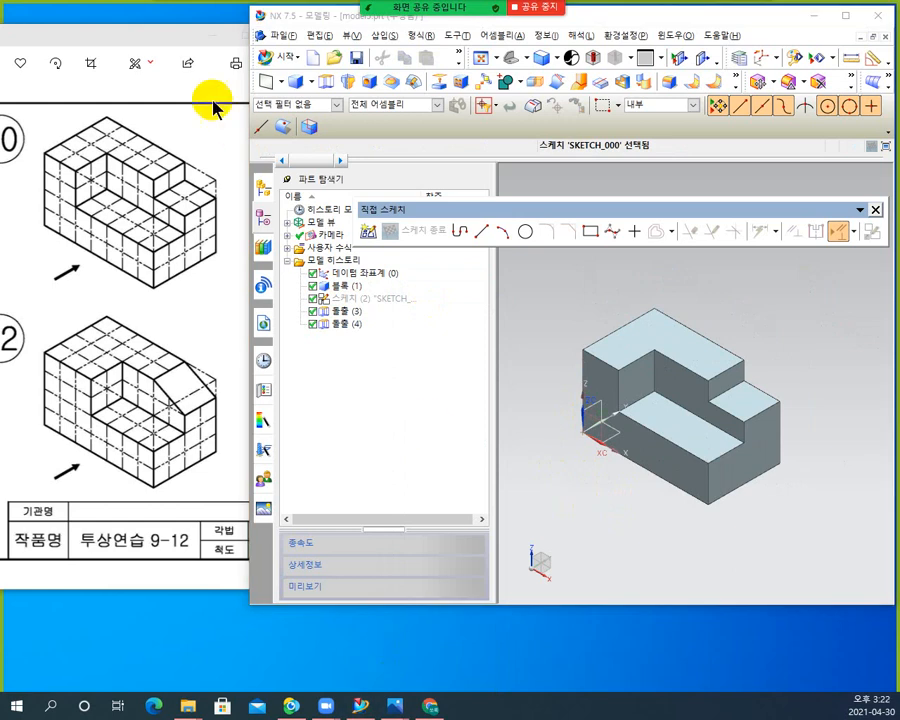
pyautogui.moveTo(165, 47); pyautogui.dragTo(525, 60)
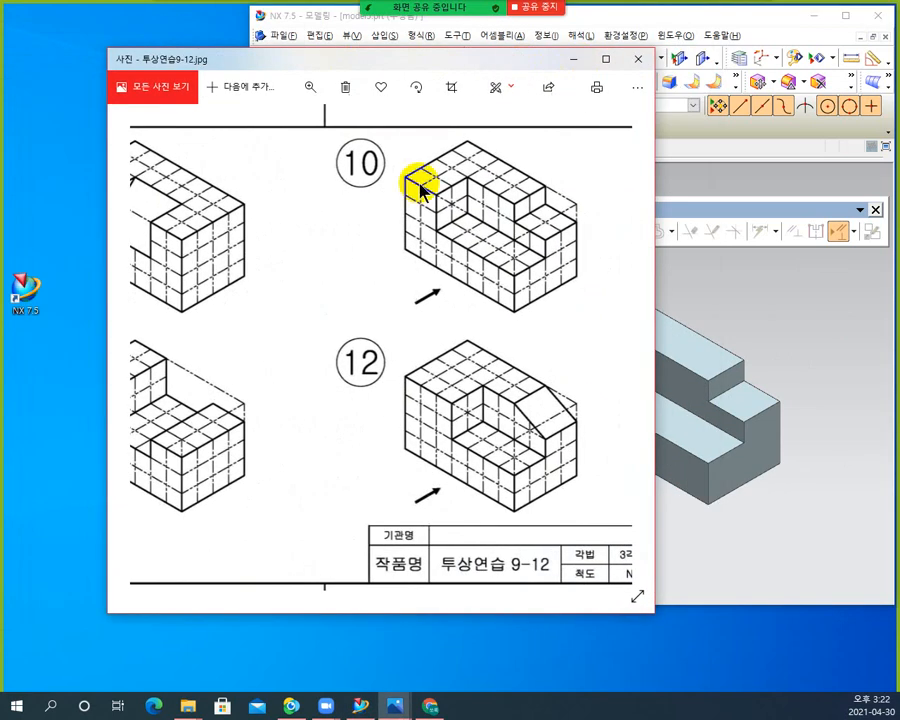
pyautogui.click(605, 59)
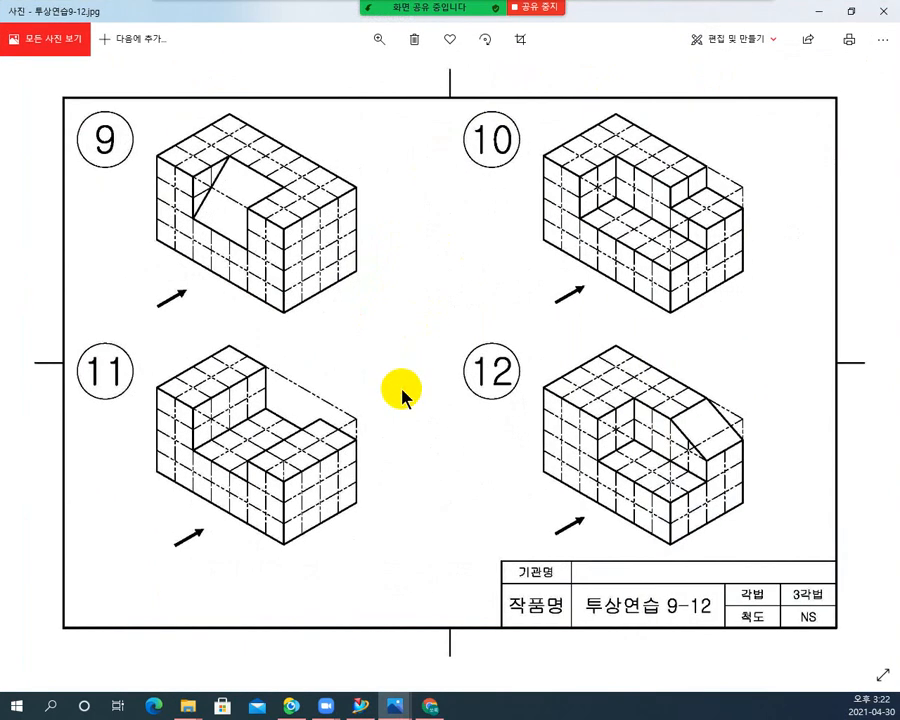
pyautogui.press('Left')
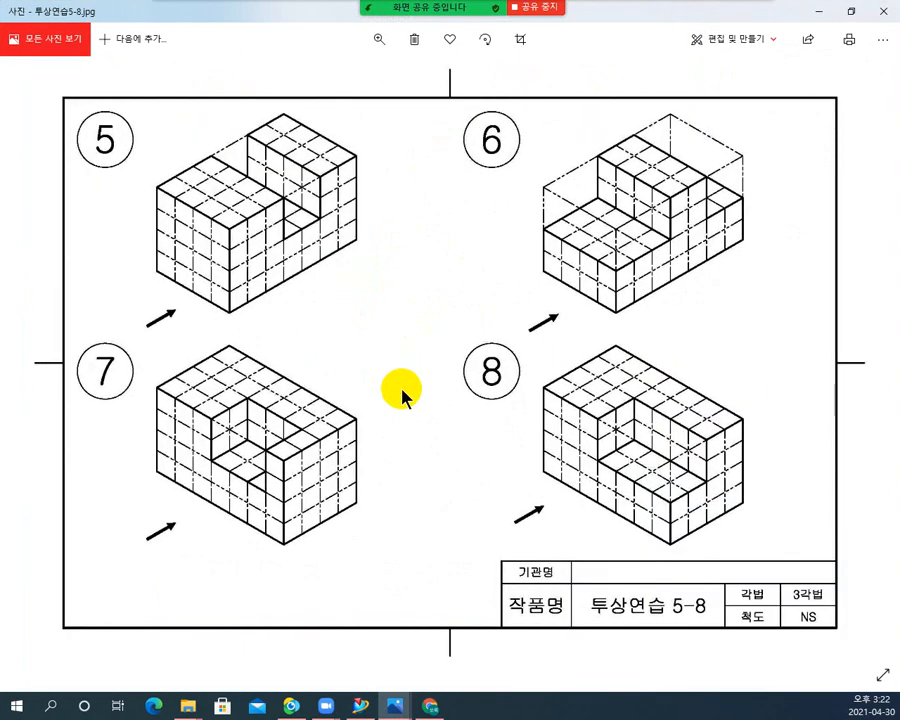
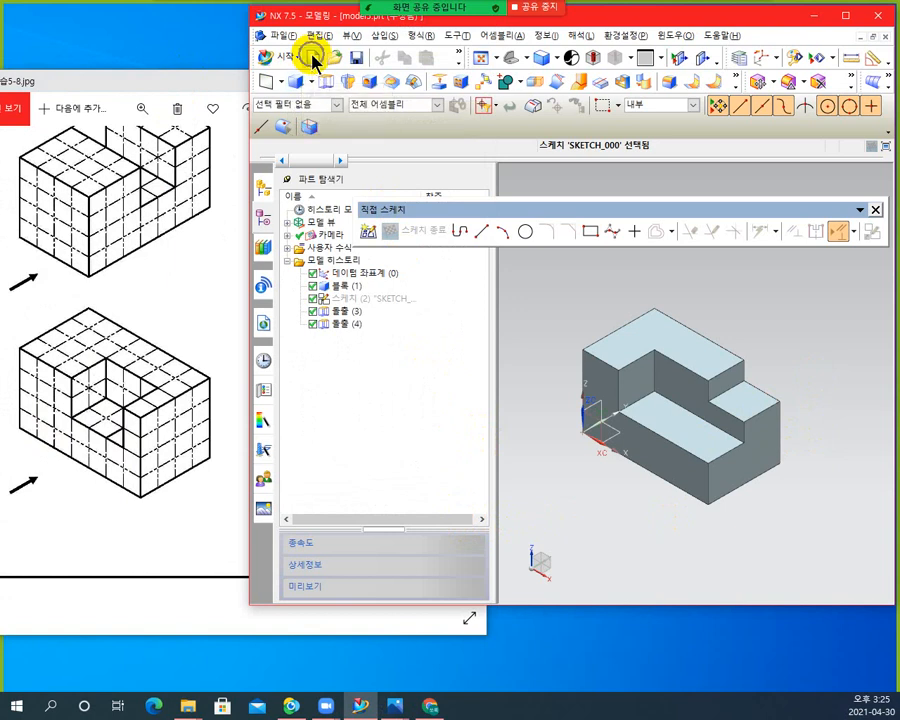
# Step: Create a new part file model6.prt from the millimetre model template and shift the direct sketch toolbar clear of the model area
pyautogui.click(313, 59)
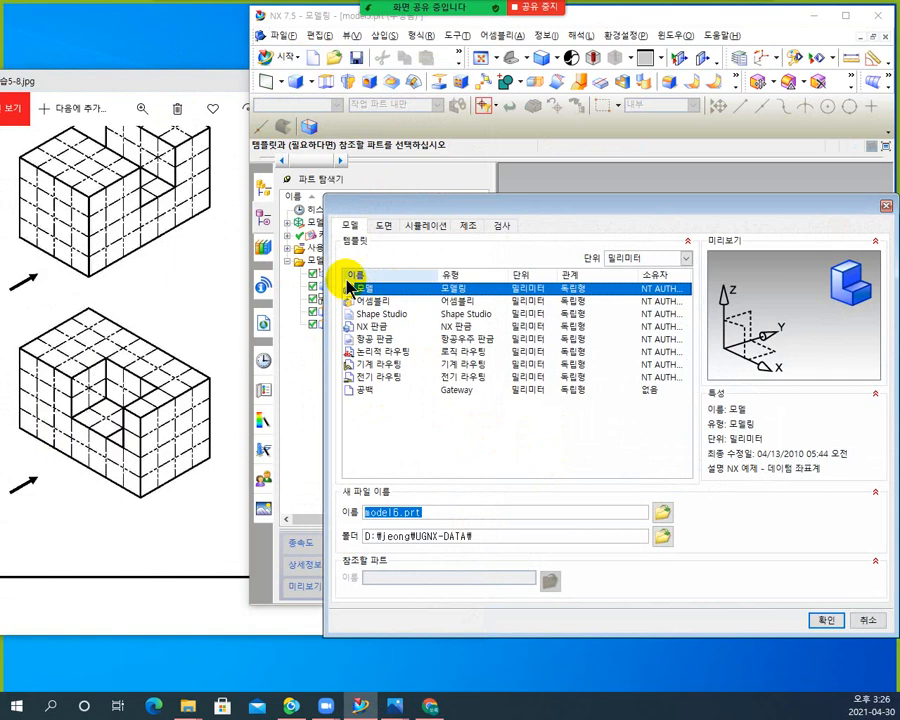
pyautogui.click(830, 622)
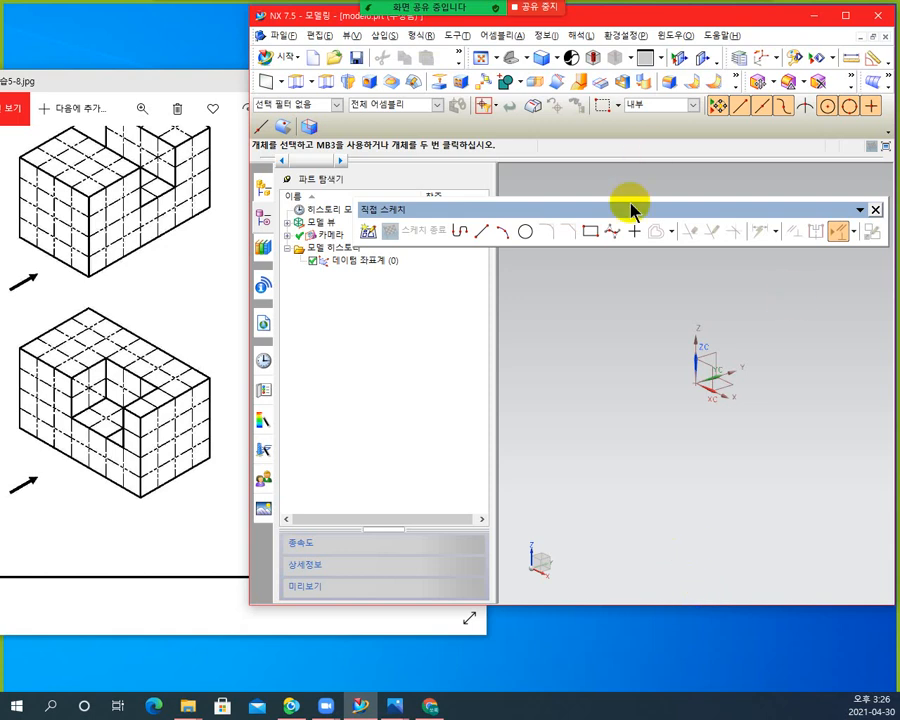
pyautogui.moveTo(629, 206); pyautogui.dragTo(630, 175)
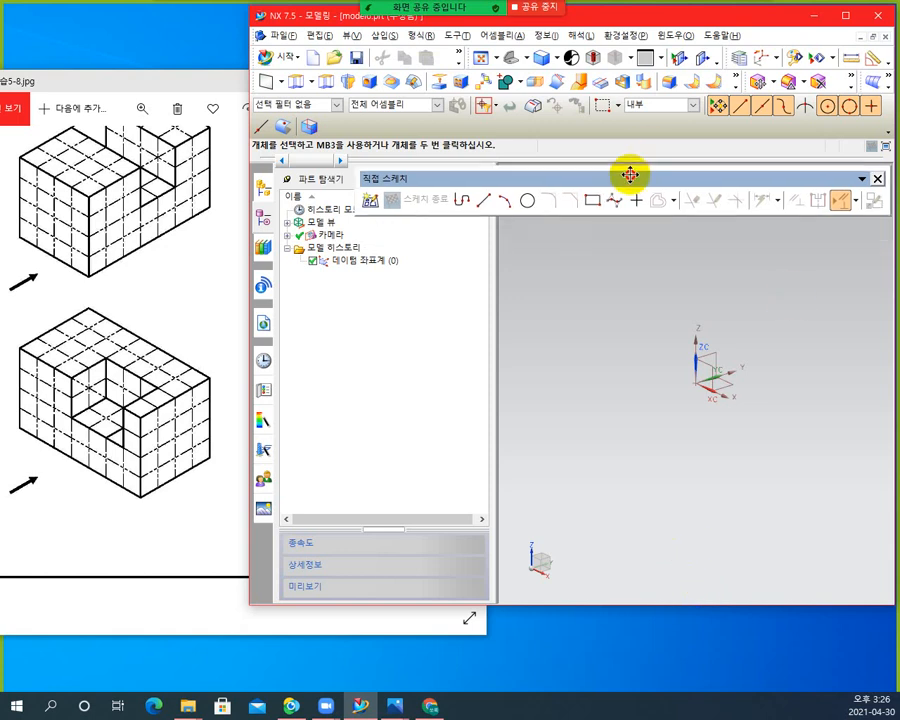
# Step: Create a block 70 mm long, 40 mm wide and 20 mm high at the origin
pyautogui.click(312, 84)
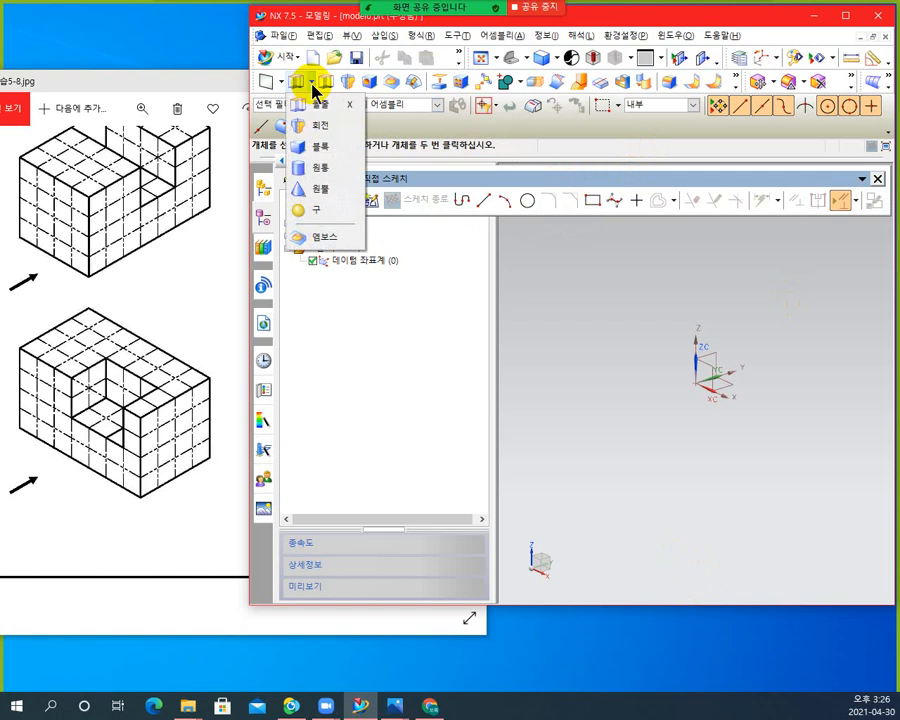
pyautogui.click(305, 146)
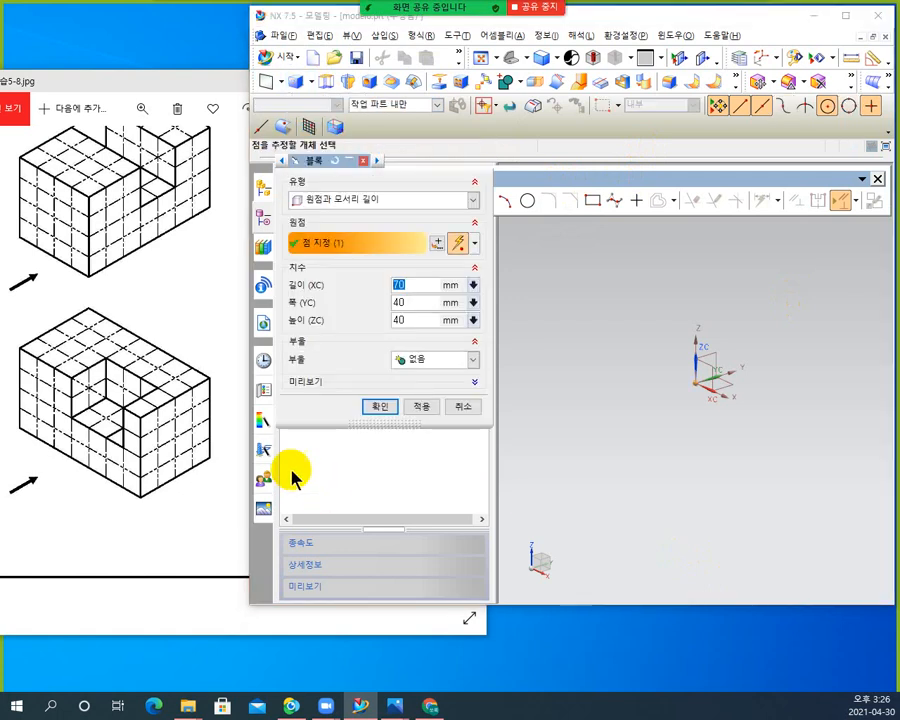
pyautogui.doubleClick(409, 301)
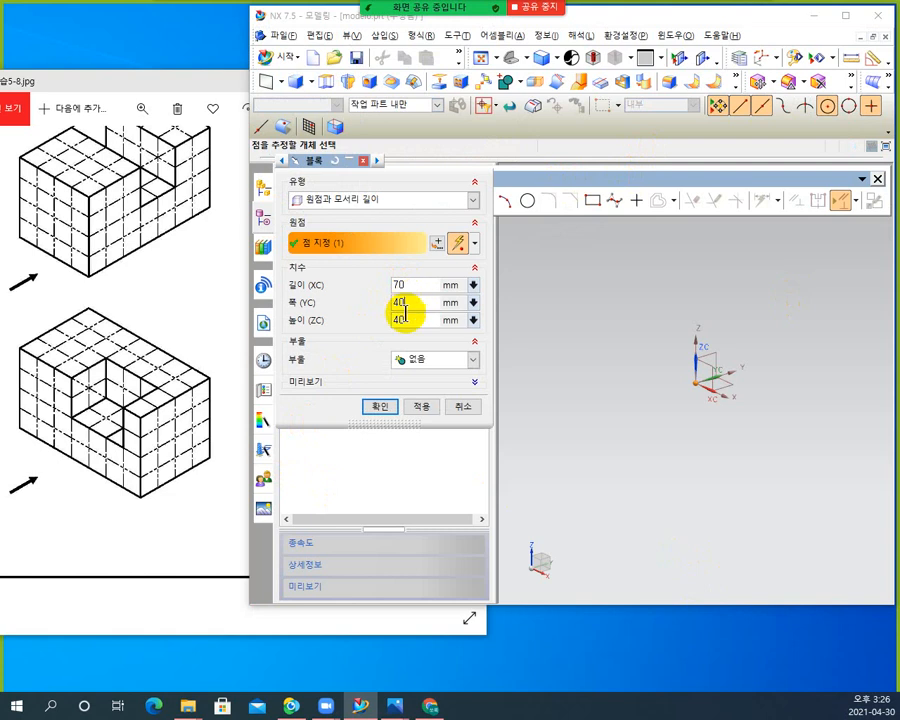
pyautogui.doubleClick(402, 320)
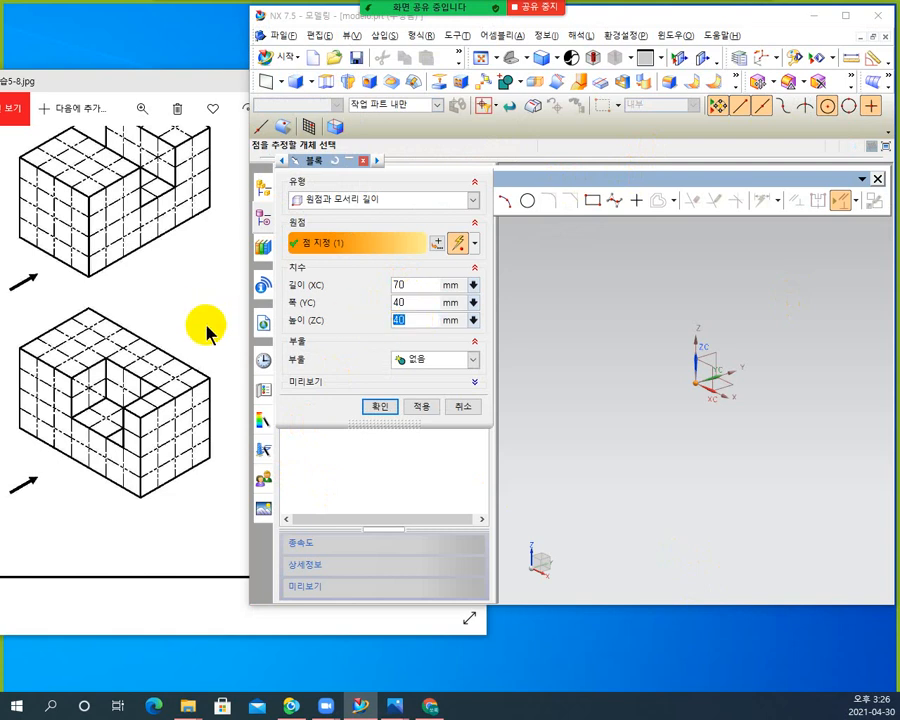
pyautogui.write('20')
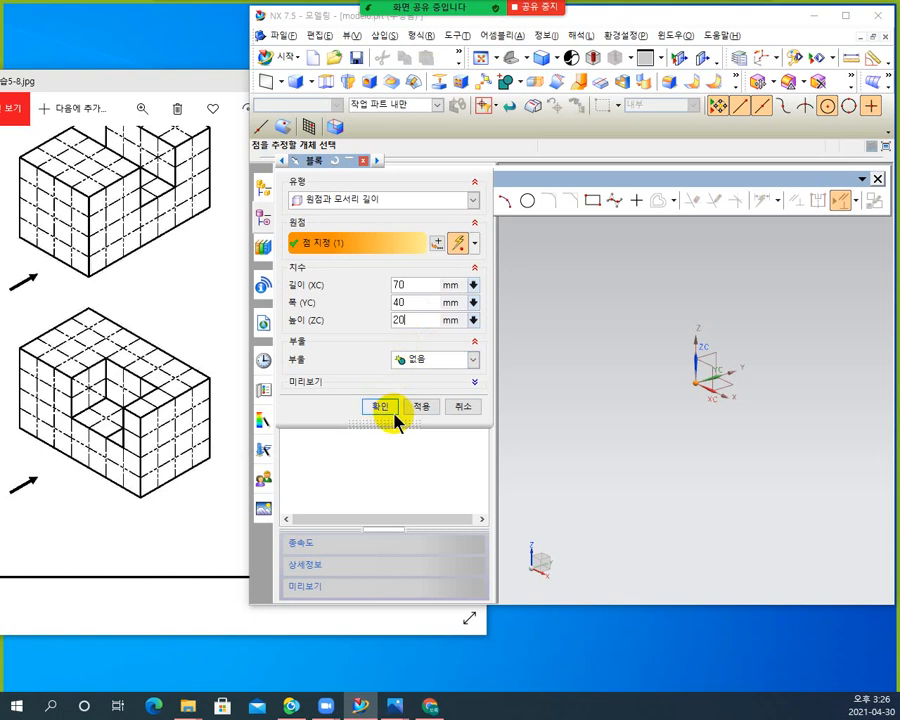
pyautogui.click(381, 408)
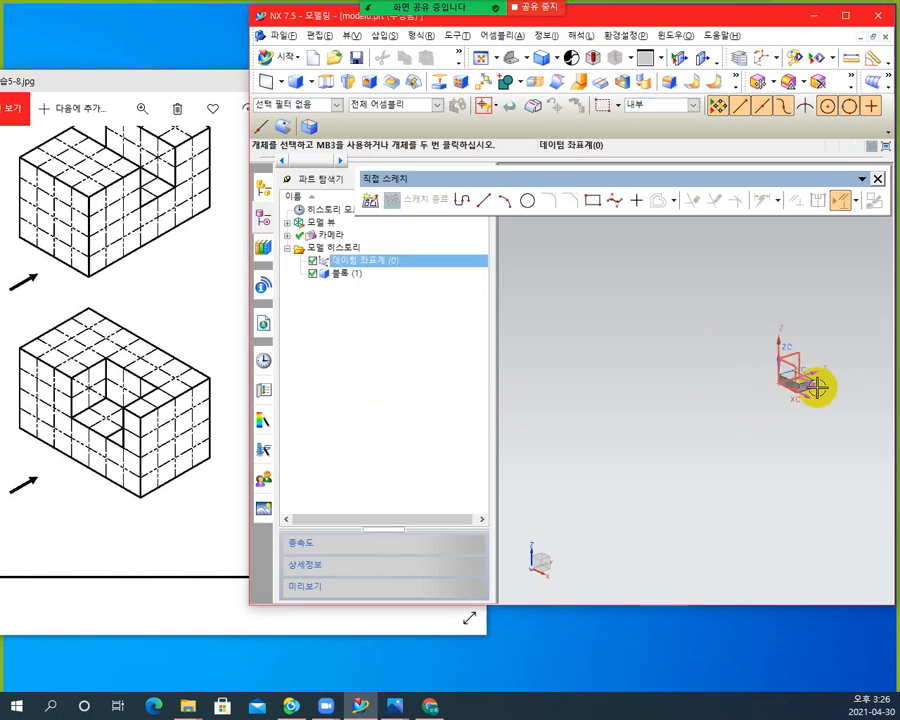
pyautogui.scroll(4, 730, 402)
pyautogui.scroll(-2, 819, 402)
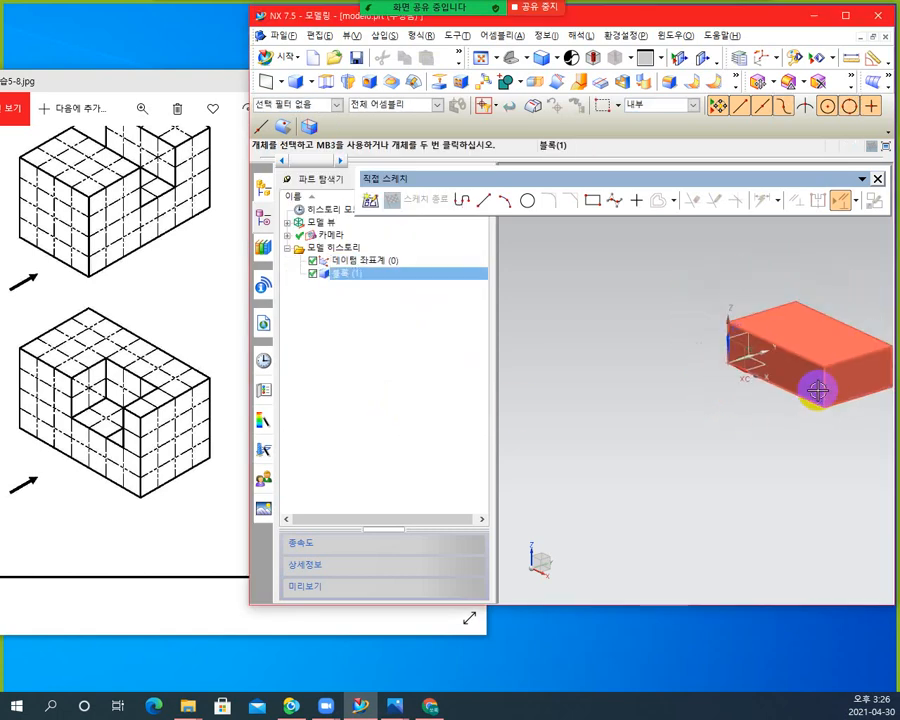
pyautogui.keyDown('shift'); pyautogui.moveTo(815, 395); pyautogui.dragTo(683, 415, button='middle'); pyautogui.keyUp('shift')
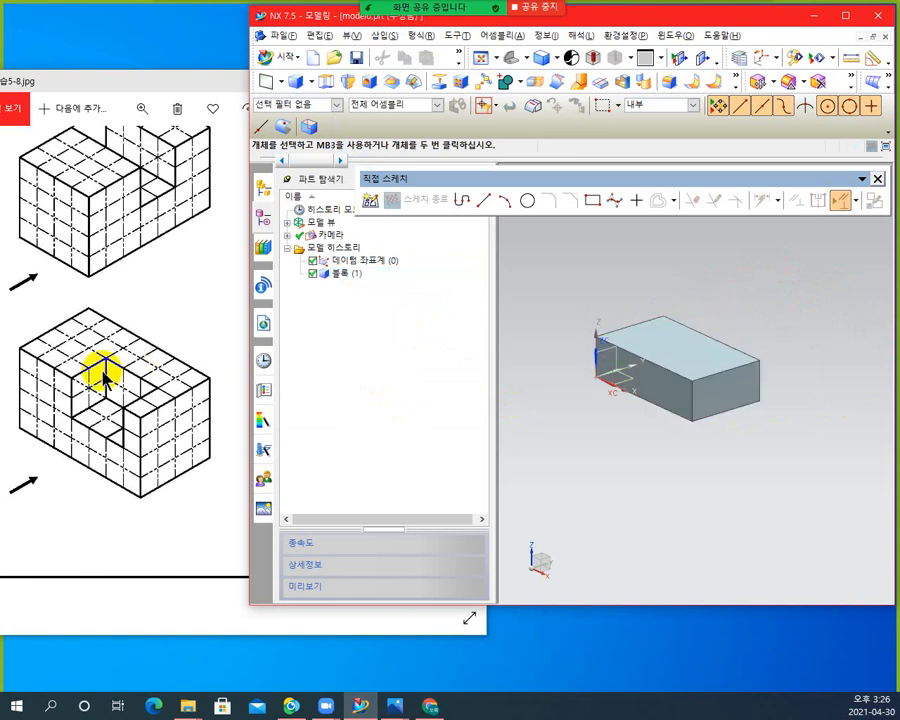
# Step: Create a sketch on the block's top face with the short edge as horizontal reference, and finish it empty
pyautogui.click(370, 203)
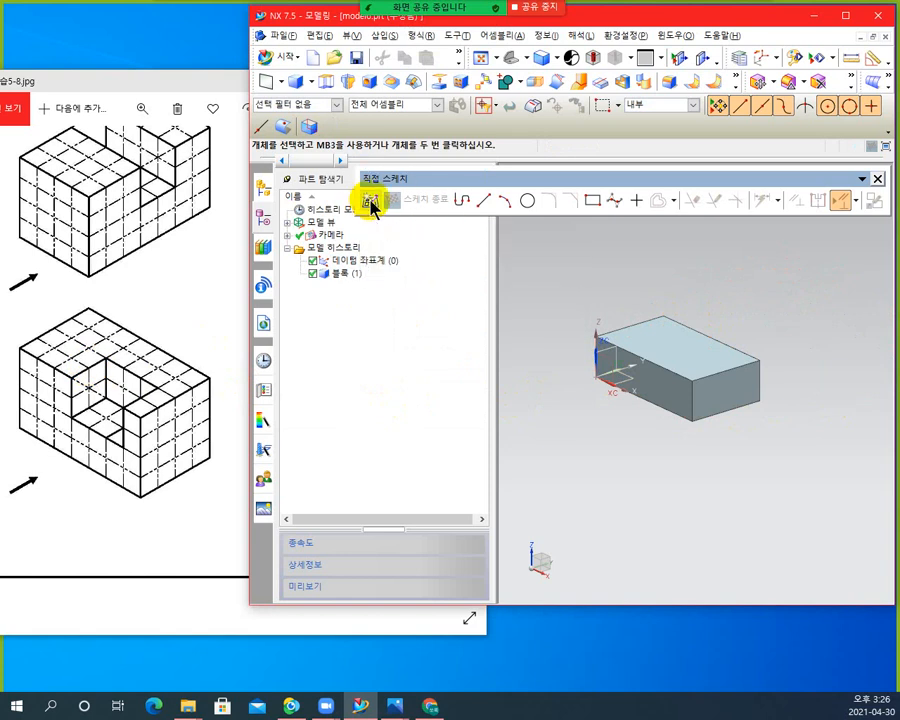
pyautogui.click(642, 341)
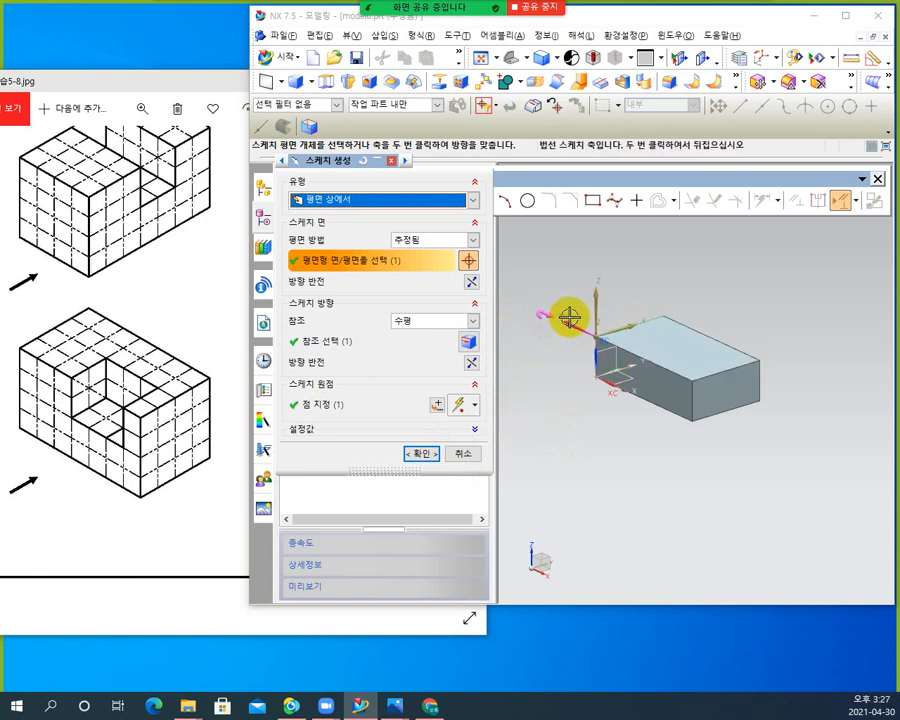
pyautogui.doubleClick(569, 317)
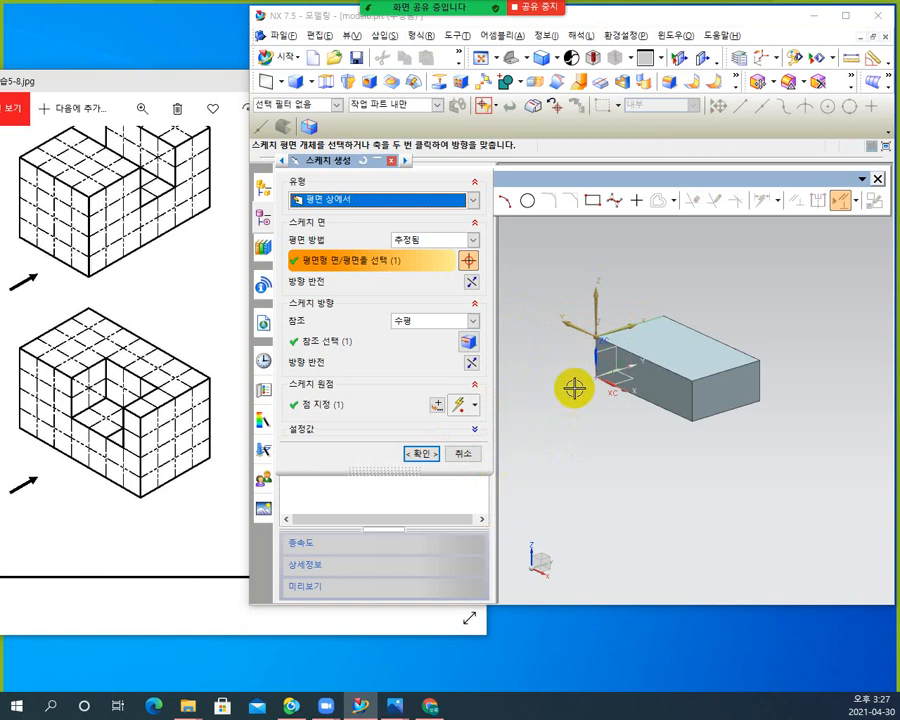
pyautogui.scroll(3, 640, 347)
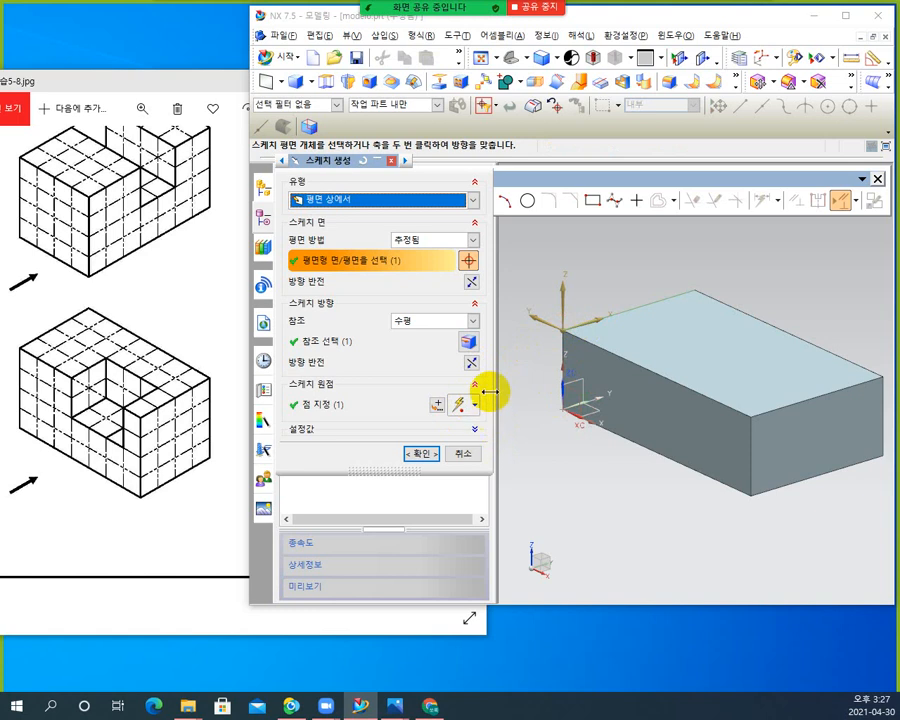
pyautogui.click(475, 432)
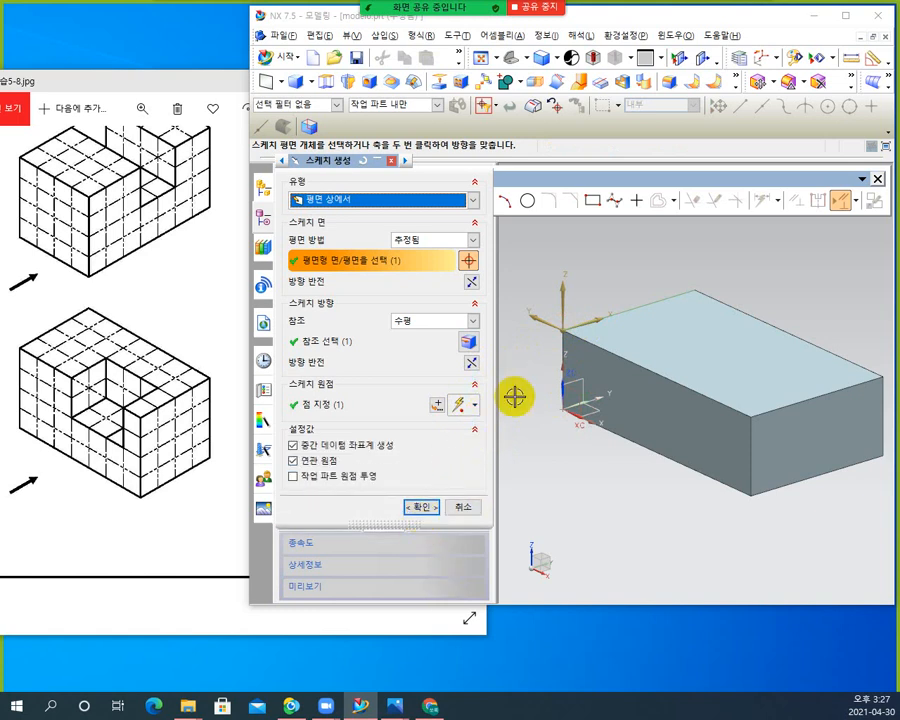
pyautogui.click(420, 506)
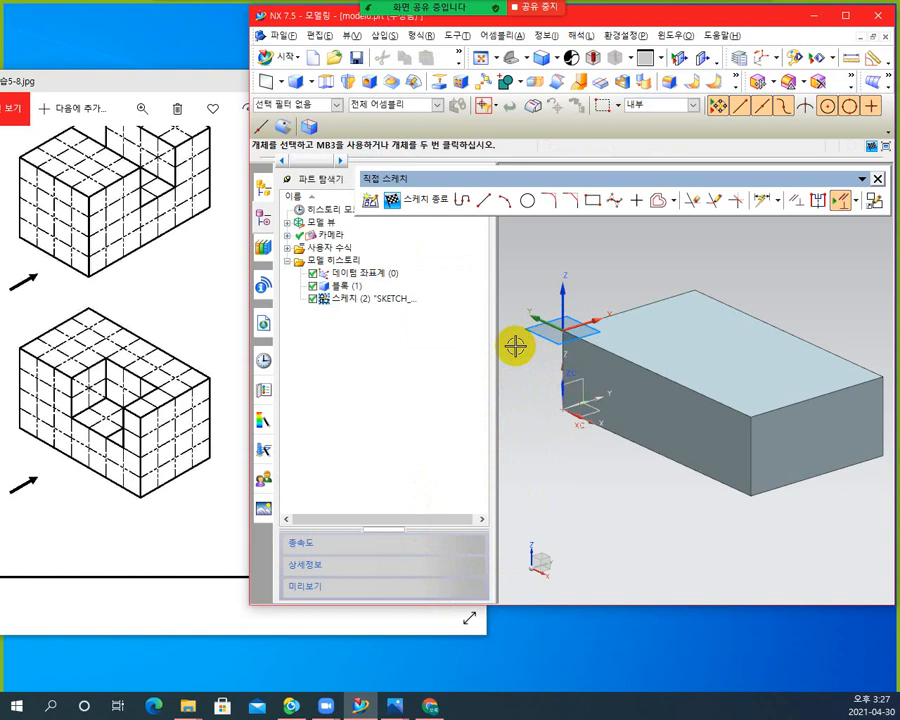
pyautogui.click(425, 200)
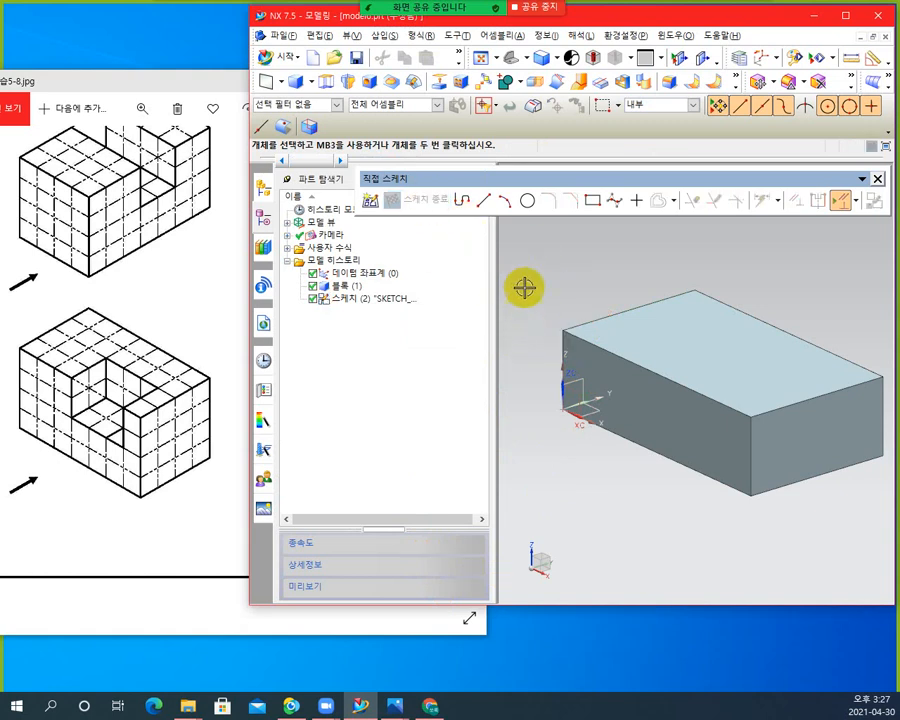
# Step: Create a new sketch on the block's top face using the long front edge as the horizontal reference
pyautogui.click(369, 200)
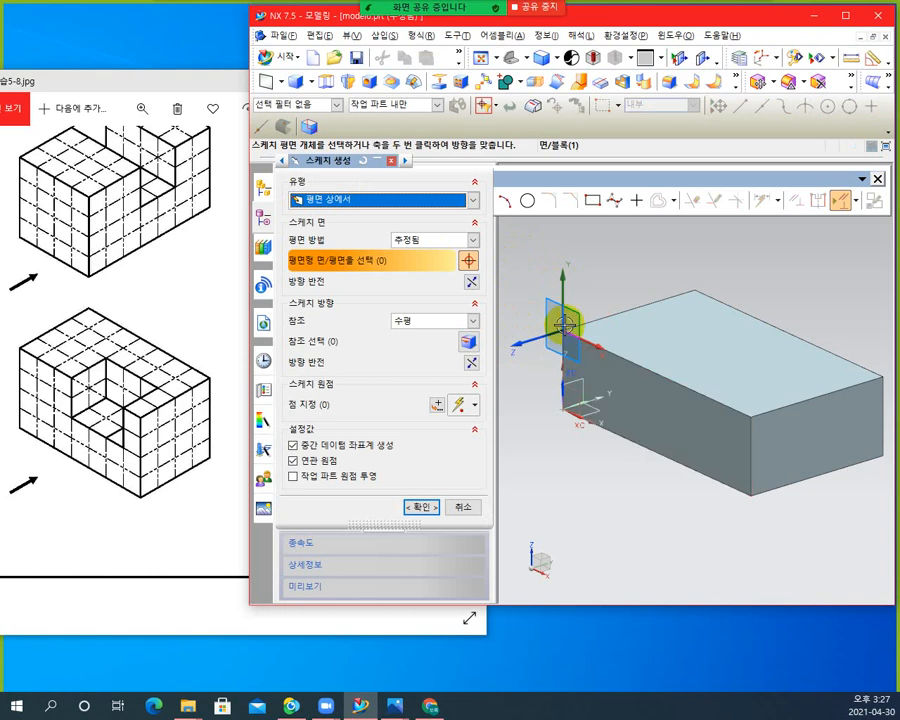
pyautogui.click(565, 325)
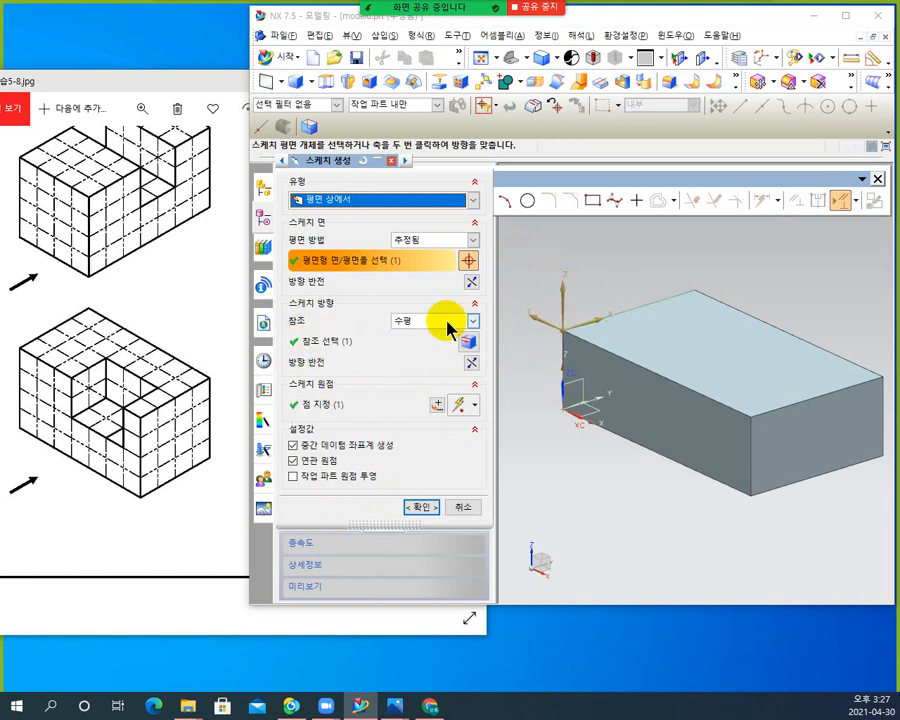
pyautogui.click(346, 342)
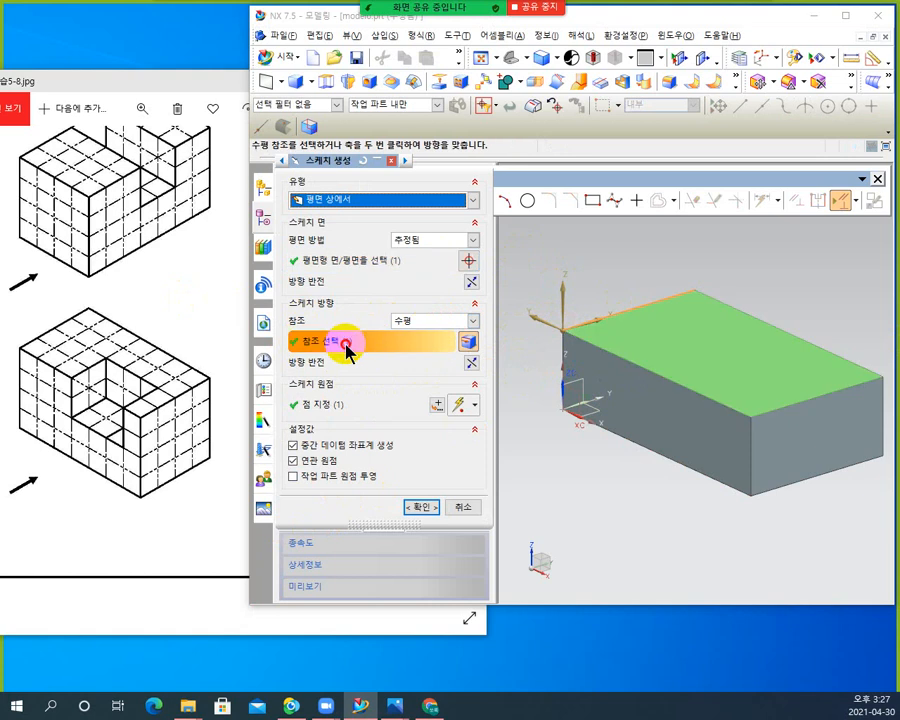
pyautogui.click(631, 364)
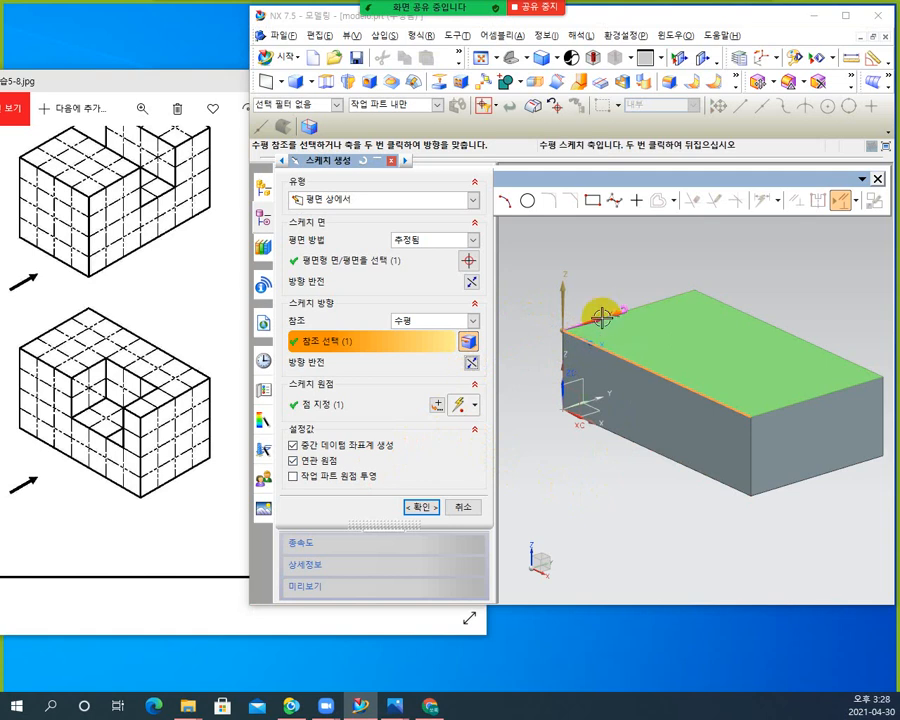
pyautogui.click(418, 510)
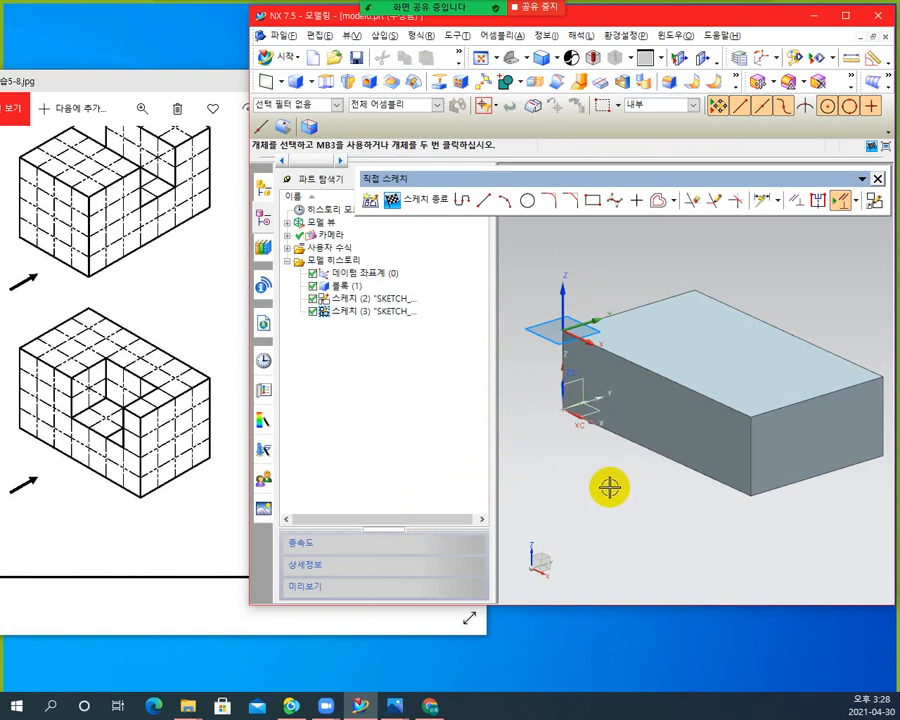
# Step: Enable point-on-curve snapping and sketch a two-point rectangle on the top face, its base lying on the middle of the long front edge
pyautogui.click(593, 203)
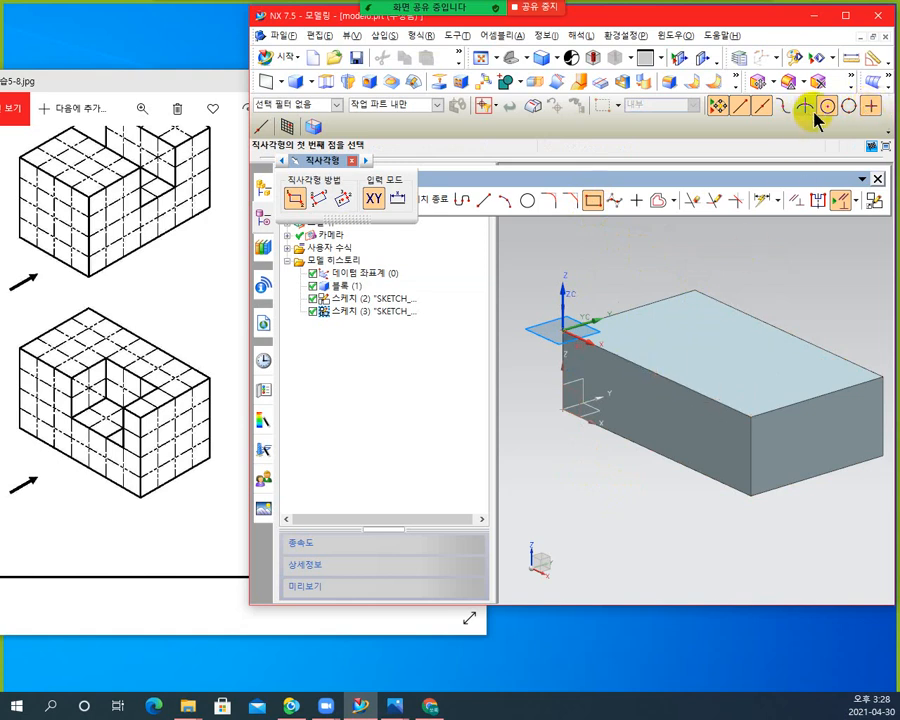
pyautogui.click(260, 128)
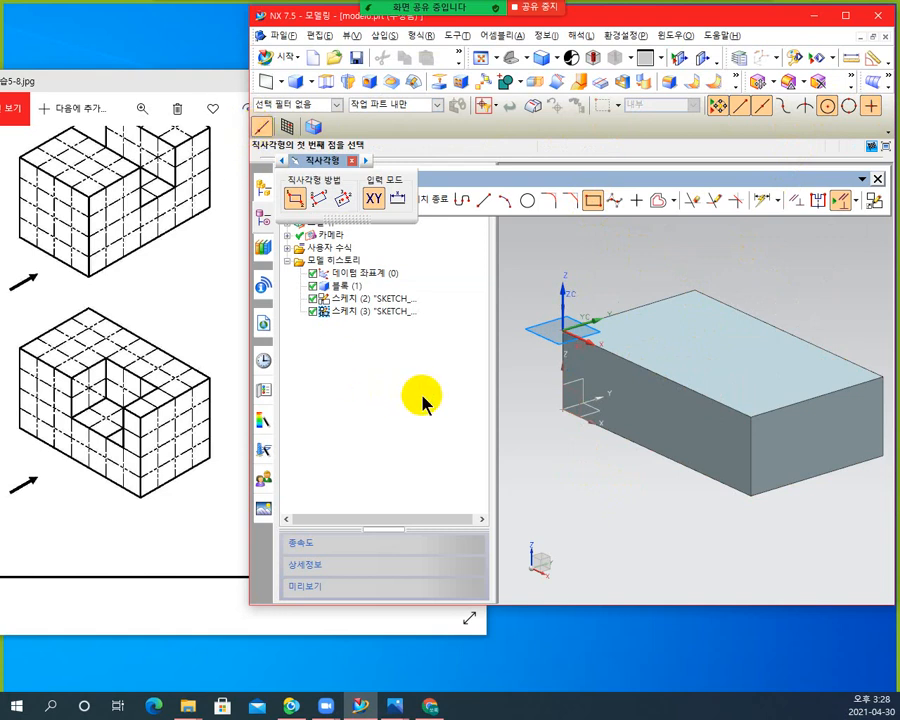
pyautogui.click(631, 360)
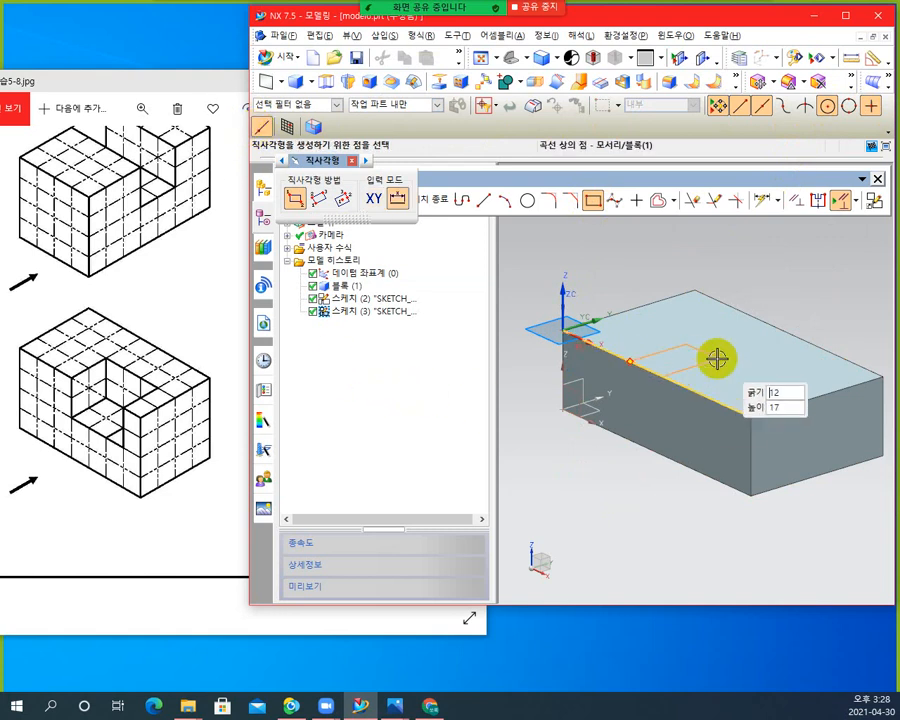
pyautogui.click(743, 373)
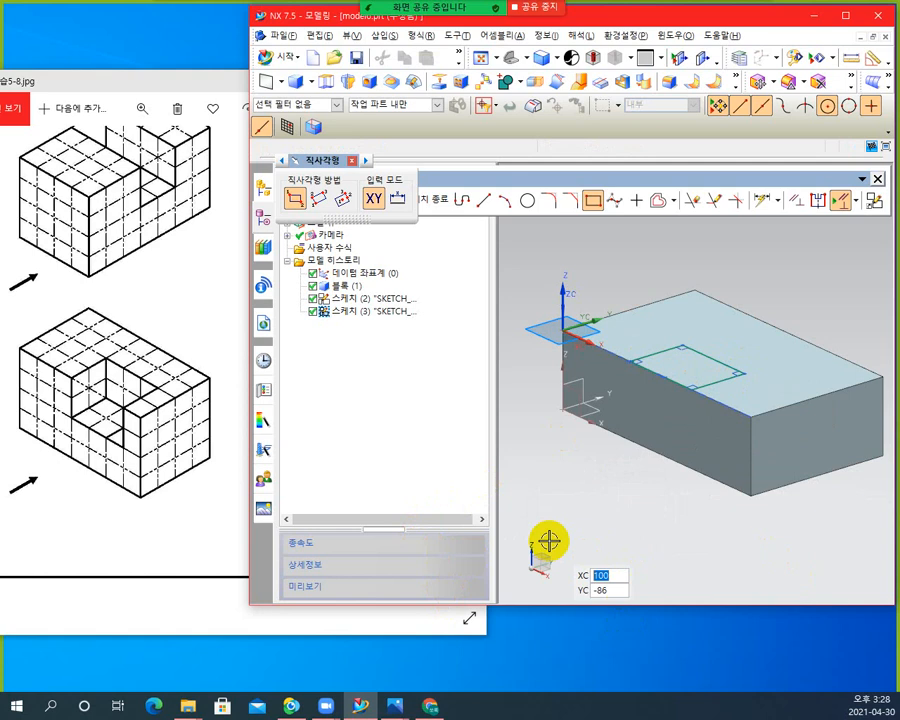
pyautogui.press('F8')
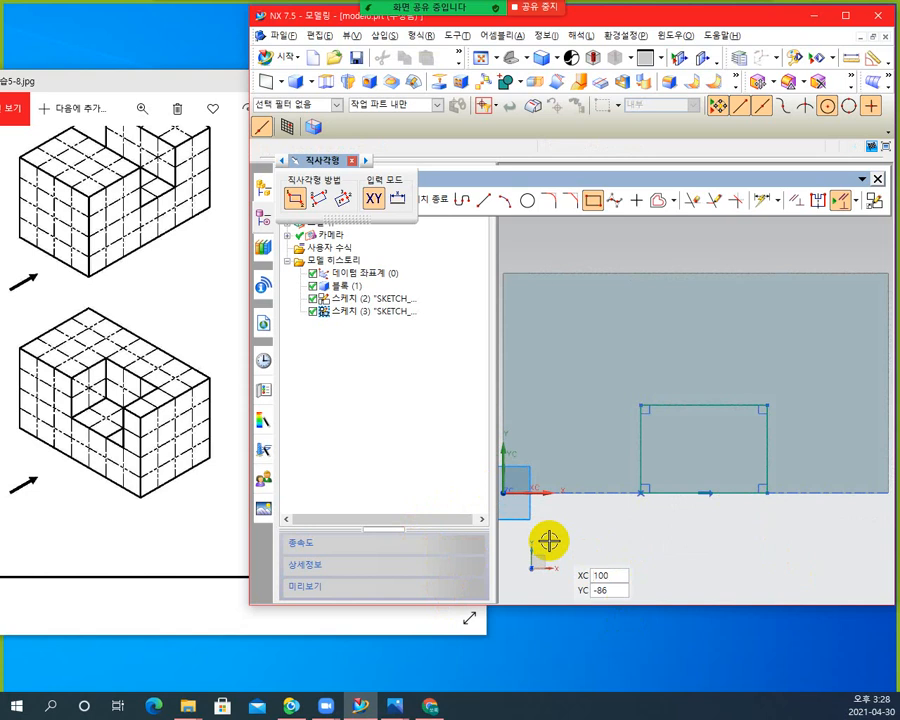
pyautogui.click(352, 164)
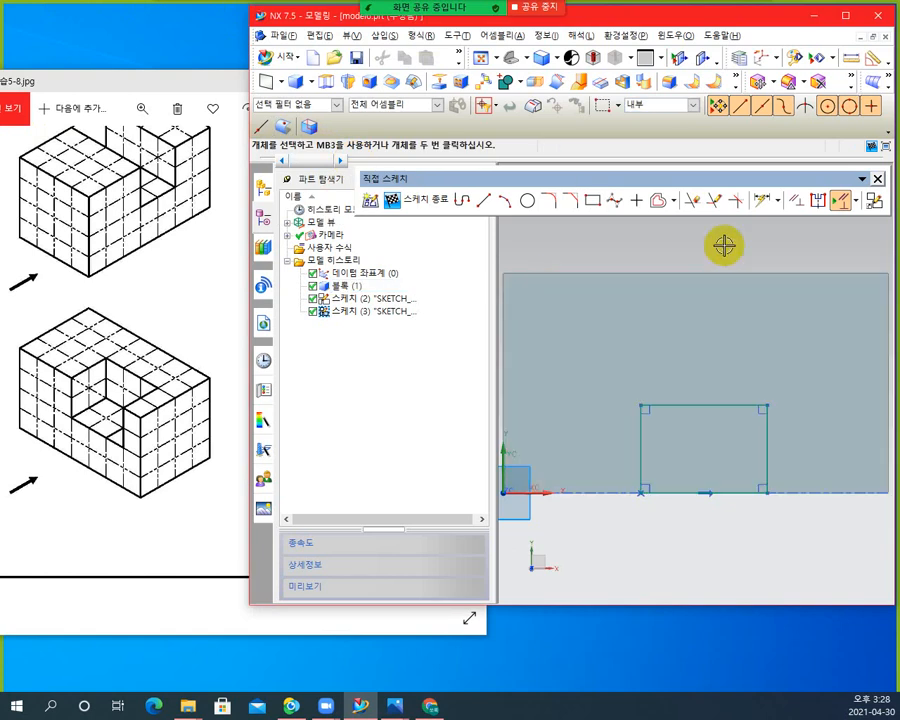
pyautogui.press('End')
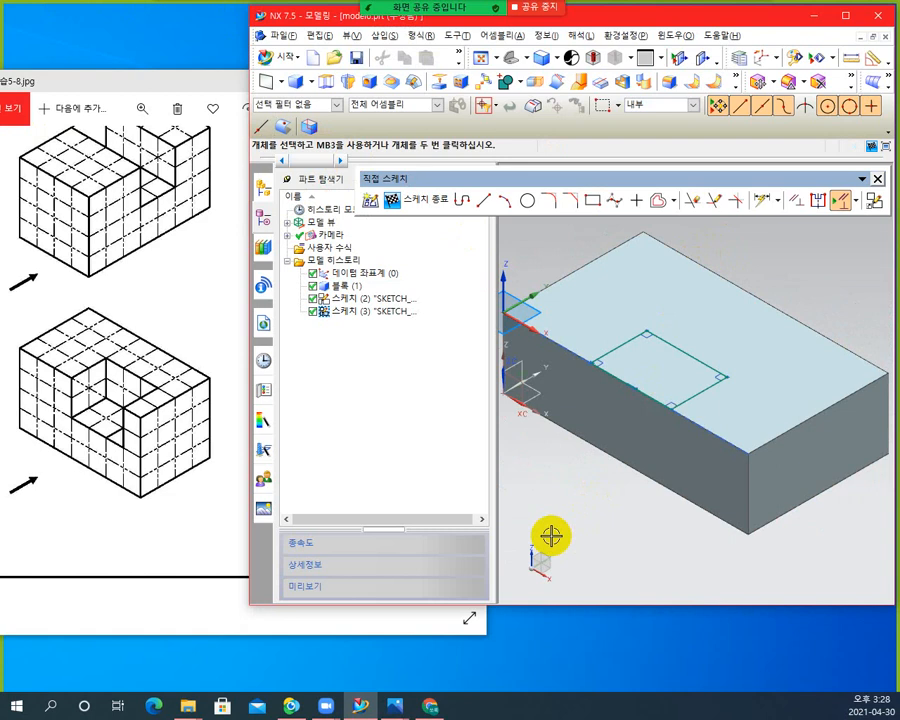
# Step: Dimension the rectangle's side parallel to the block's long front edge as 30 mm
pyautogui.click(573, 334)
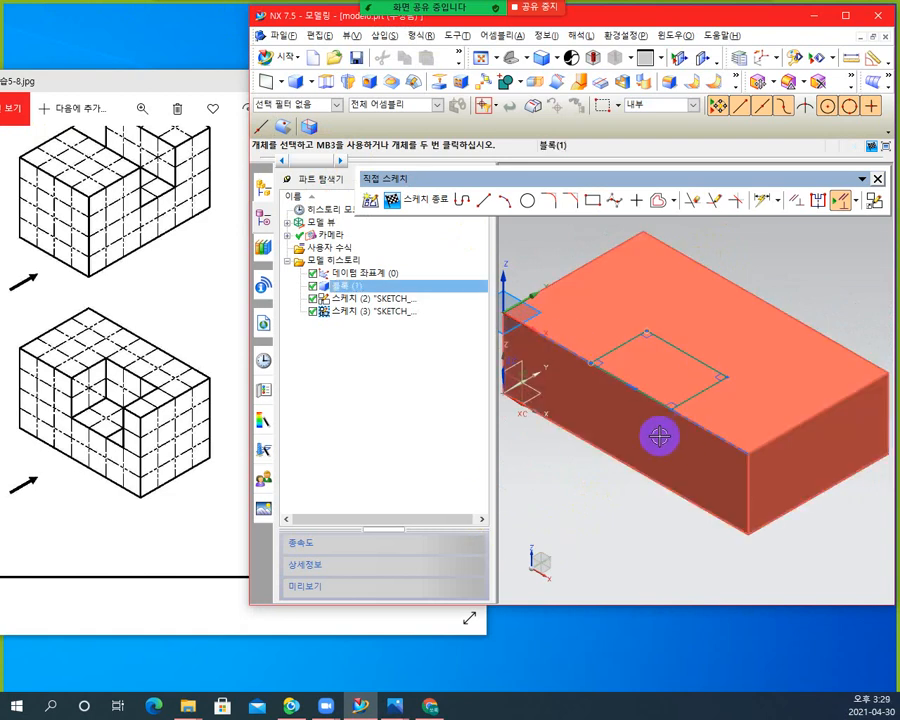
pyautogui.scroll(-1, 571, 464)
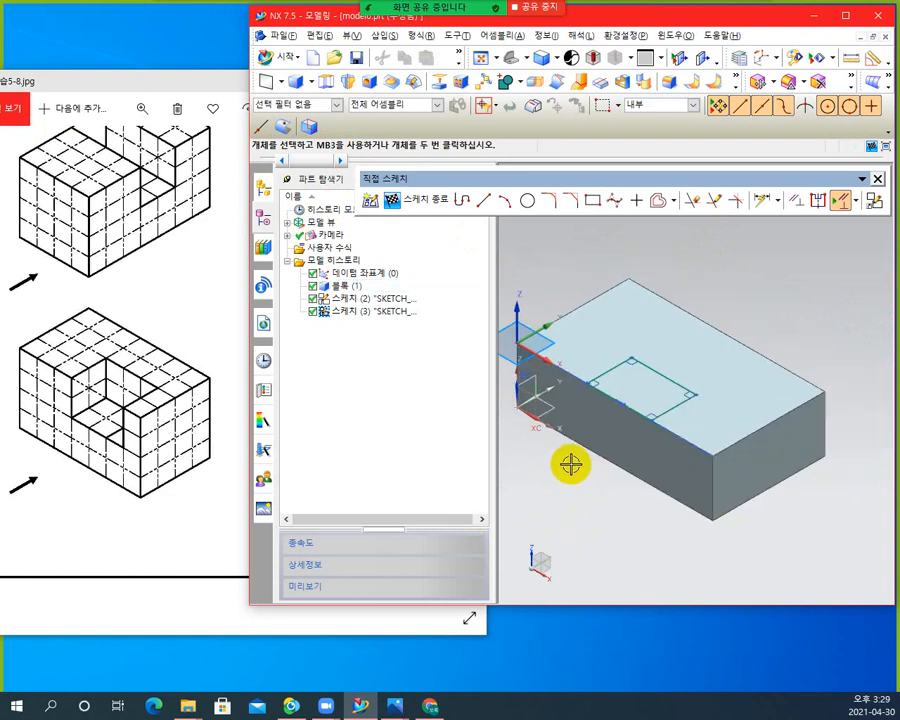
pyautogui.scroll(1, 571, 464)
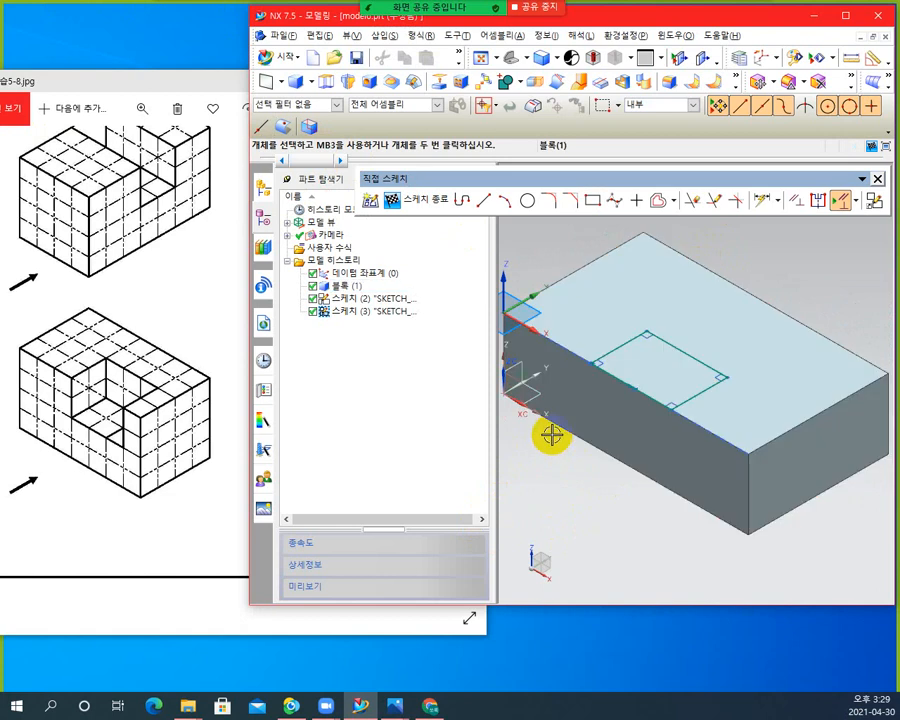
pyautogui.click(762, 203)
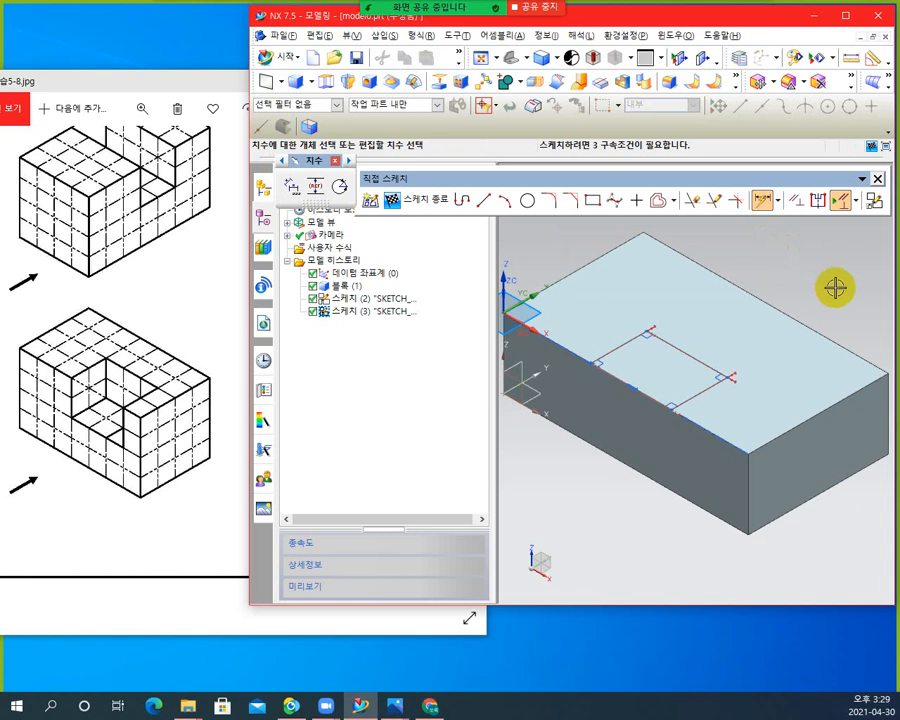
pyautogui.click(681, 343)
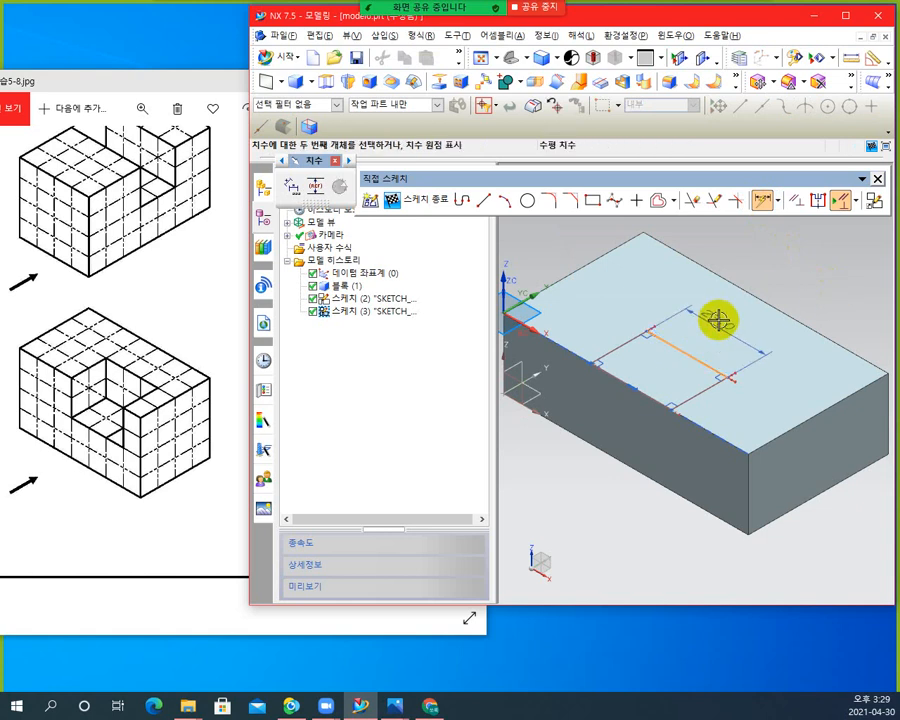
pyautogui.click(716, 322)
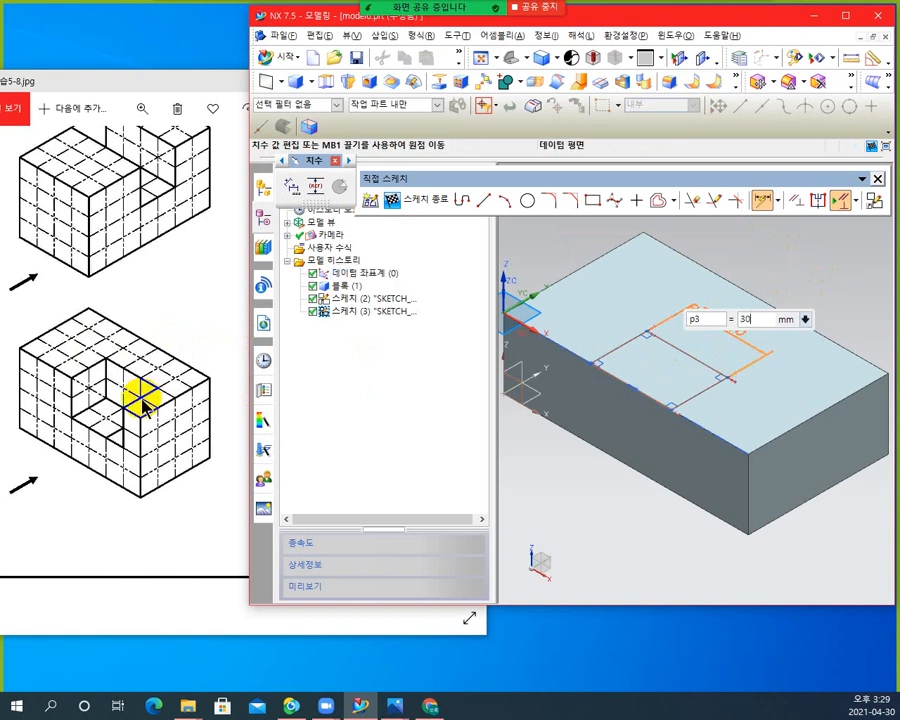
# Step: Dimension the rectangle's short side as 20 mm and move that dimension clear of the sketch lines
pyautogui.click(617, 342)
pyautogui.click(593, 323)
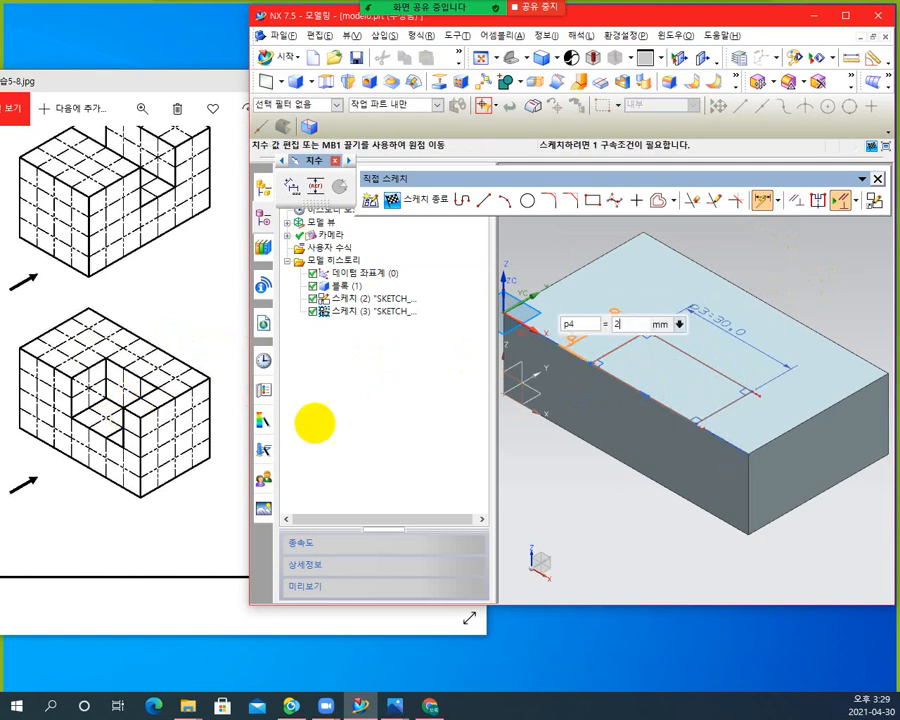
pyautogui.write('20')
pyautogui.press('Return')
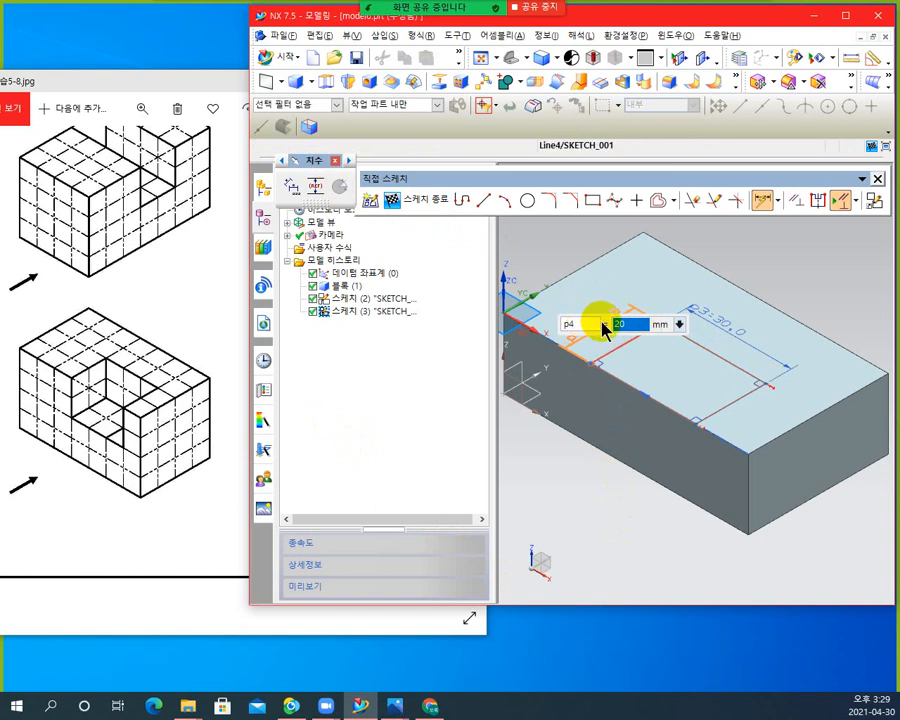
pyautogui.moveTo(610, 318); pyautogui.dragTo(590, 258)
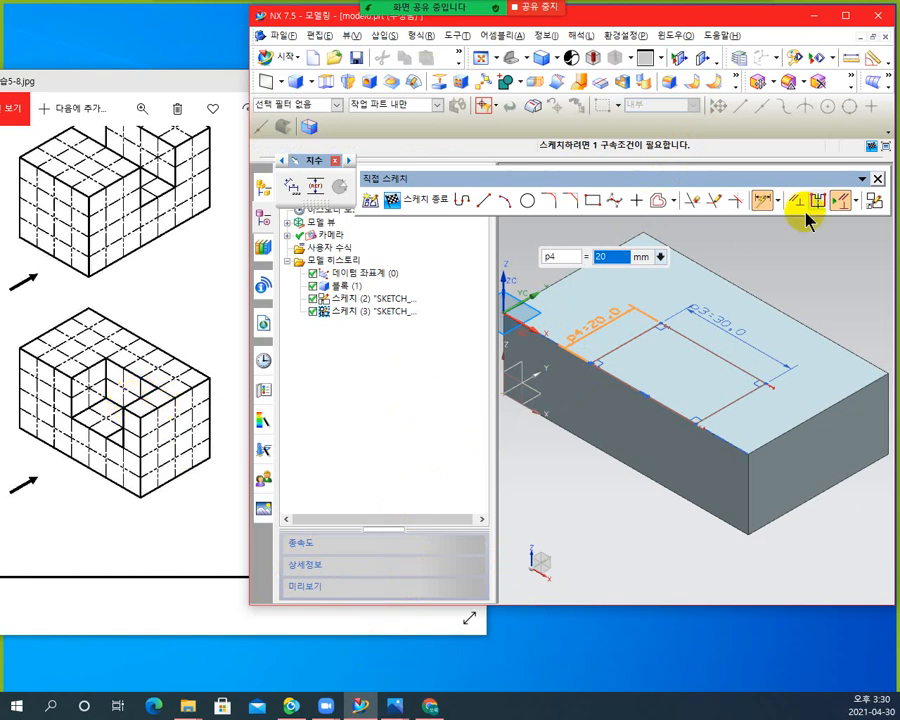
# Step: Dimension 10 mm between the block's short edge and the rectangle's nearest side, and finish the sketch
pyautogui.click(772, 437)
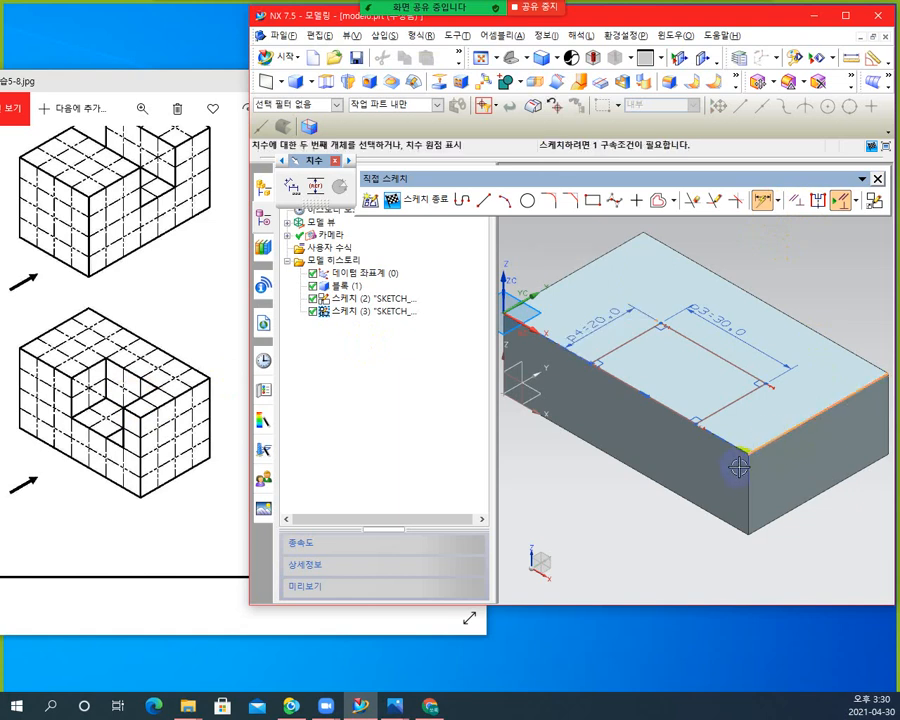
pyautogui.click(723, 401)
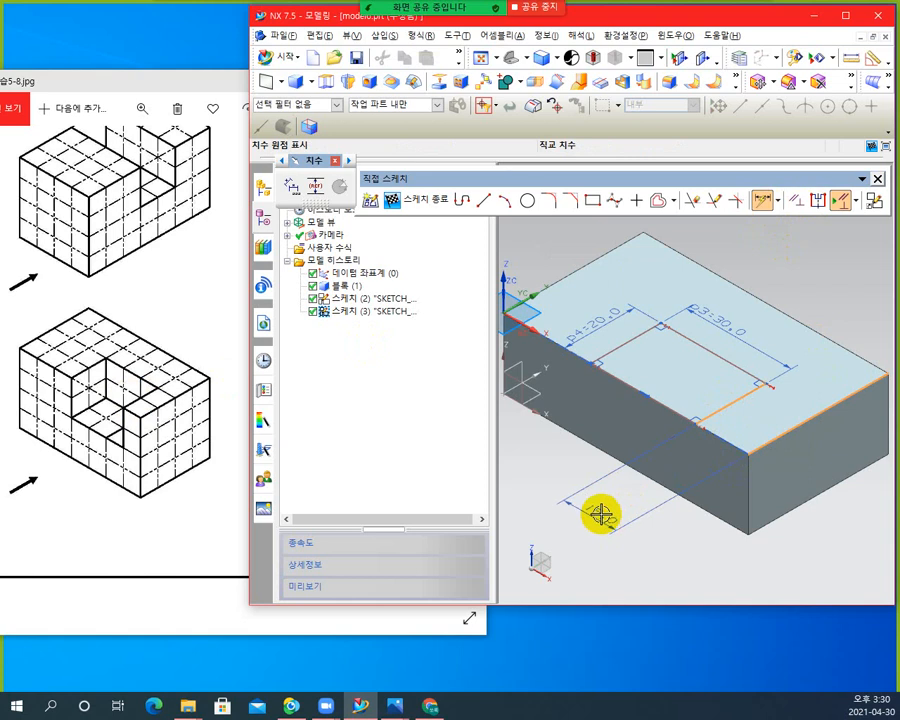
pyautogui.click(597, 513)
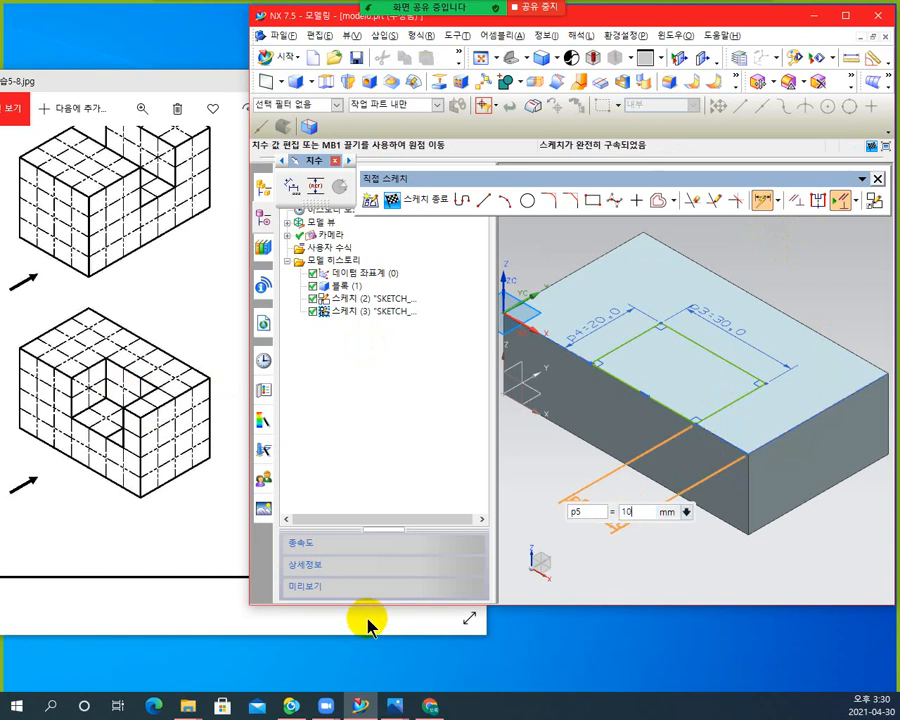
pyautogui.write('10')
pyautogui.press('Return')
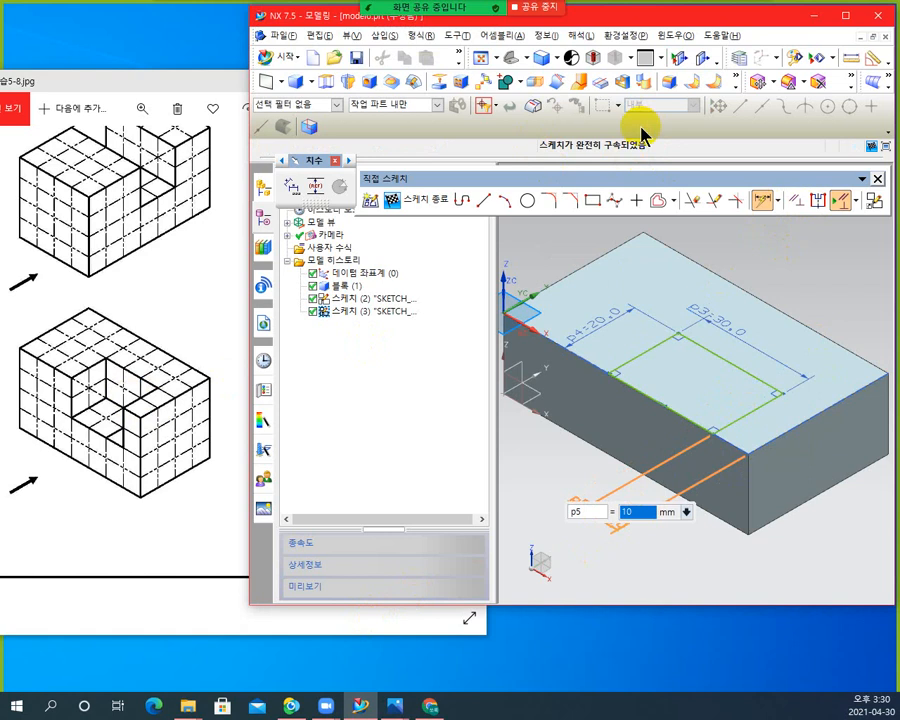
pyautogui.click(440, 200)
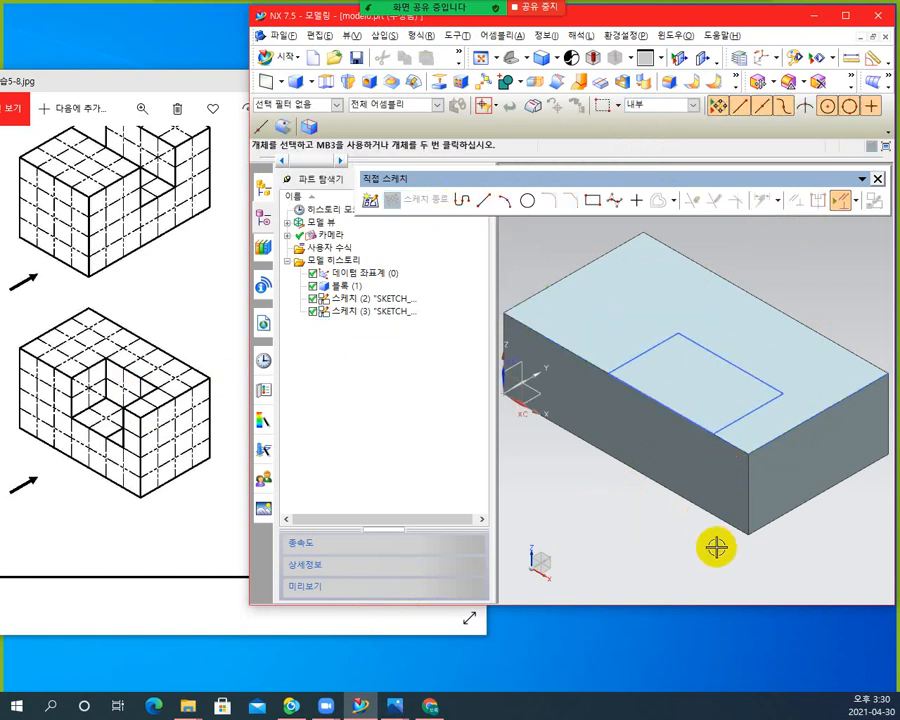
pyautogui.scroll(-3, 714, 542)
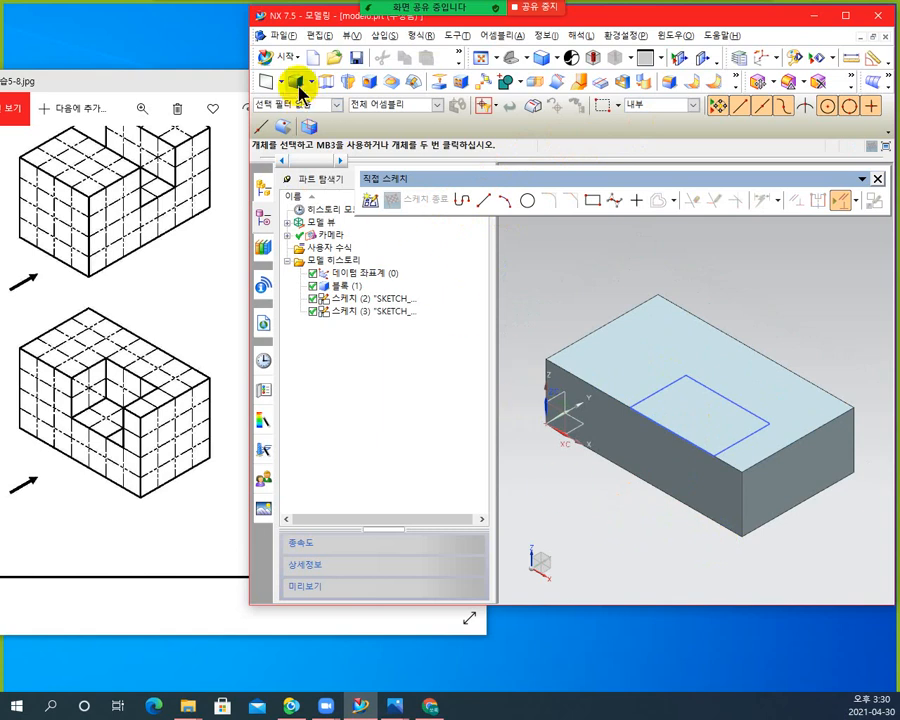
pyautogui.click(327, 84)
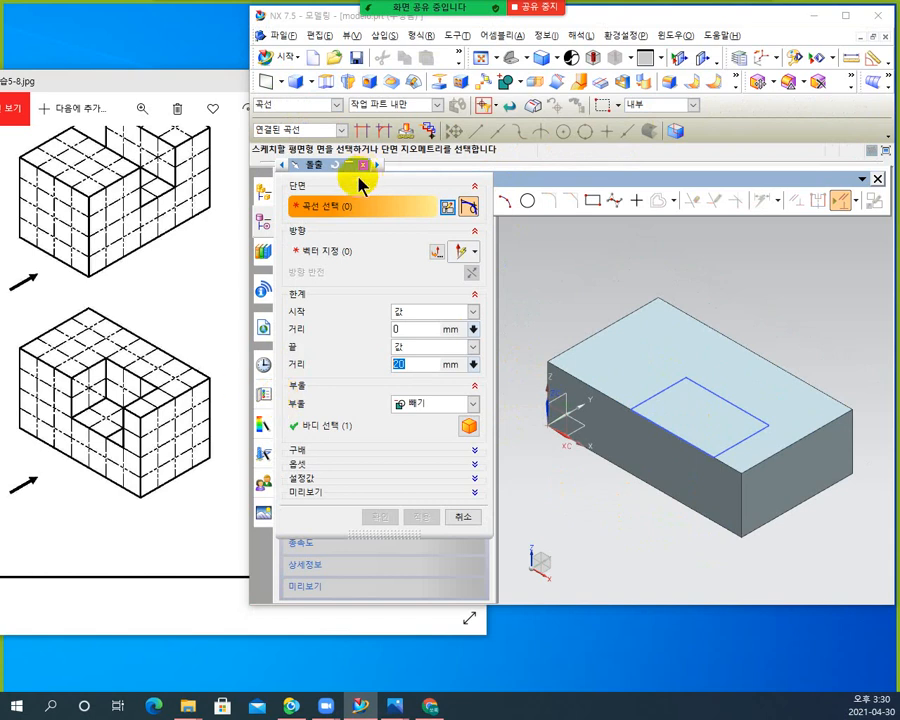
pyautogui.click(711, 391)
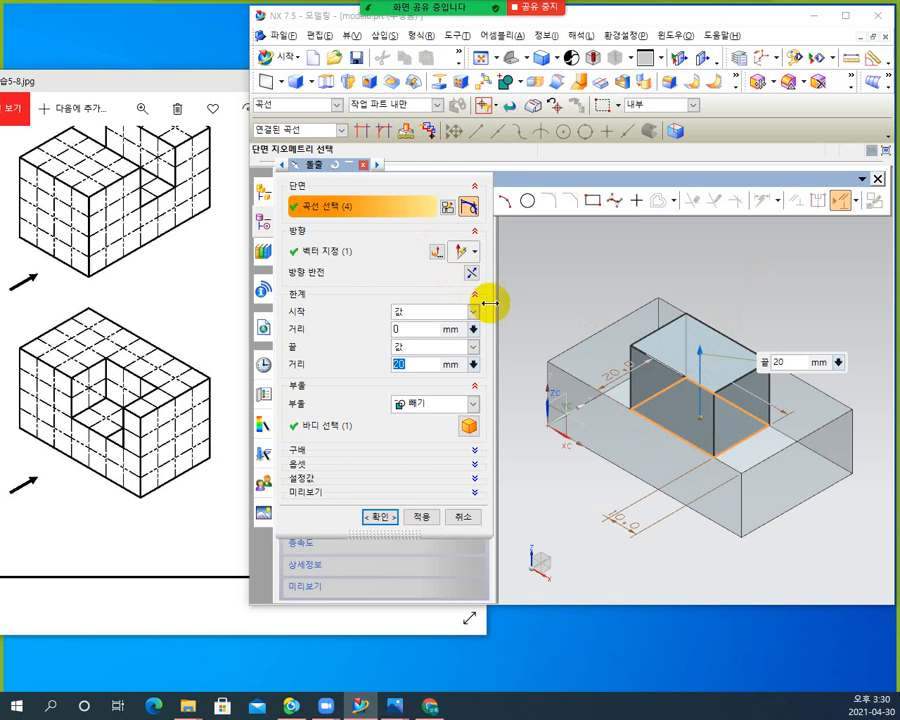
pyautogui.keyDown('shift'); pyautogui.click(731, 409); pyautogui.keyUp('shift')
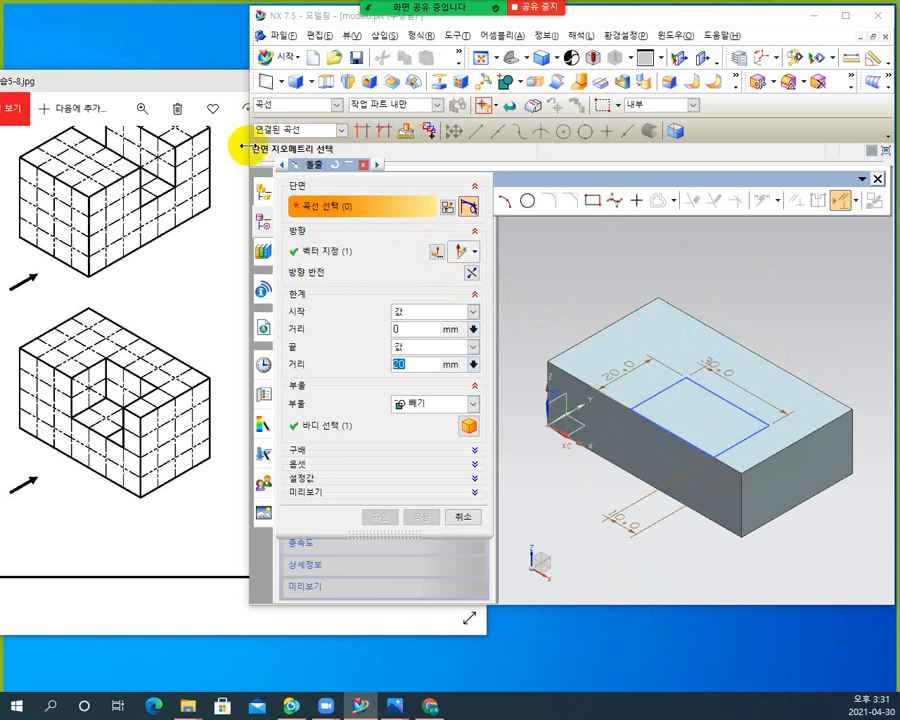
pyautogui.click(341, 131)
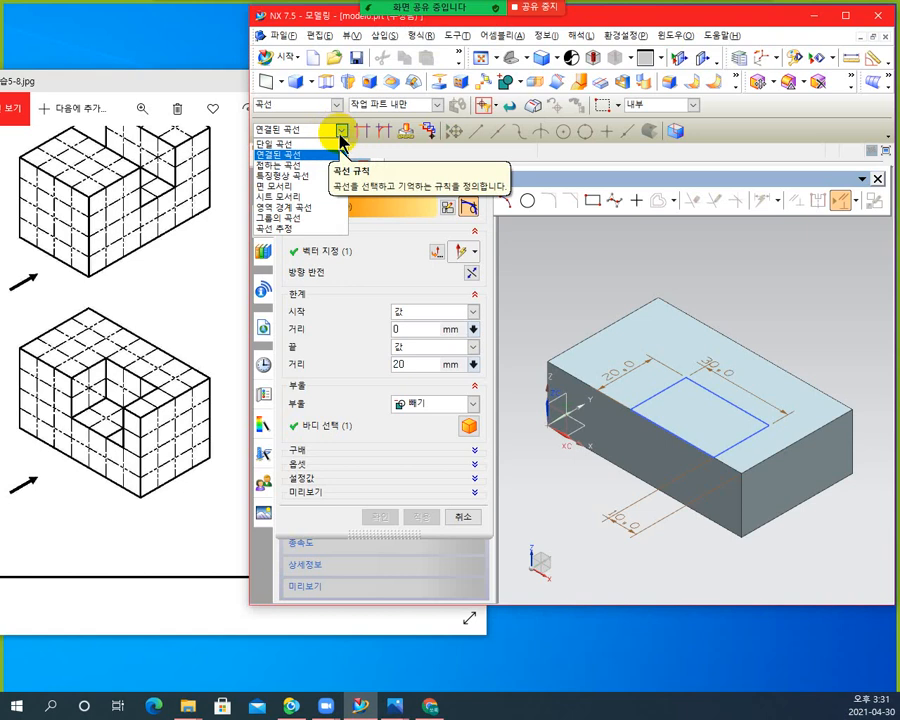
pyautogui.click(321, 207)
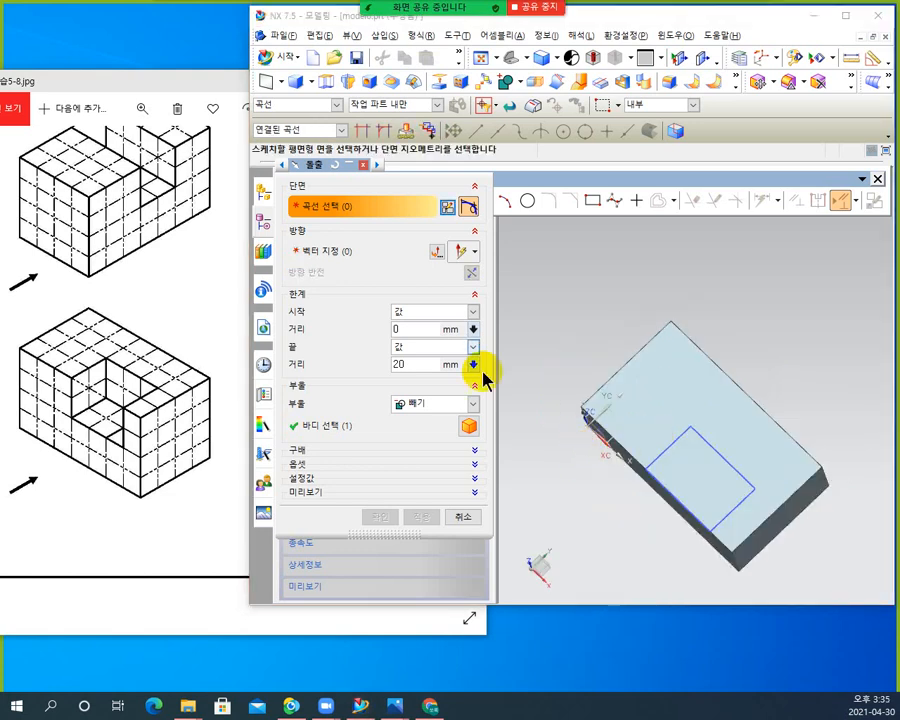
pyautogui.click(388, 253)
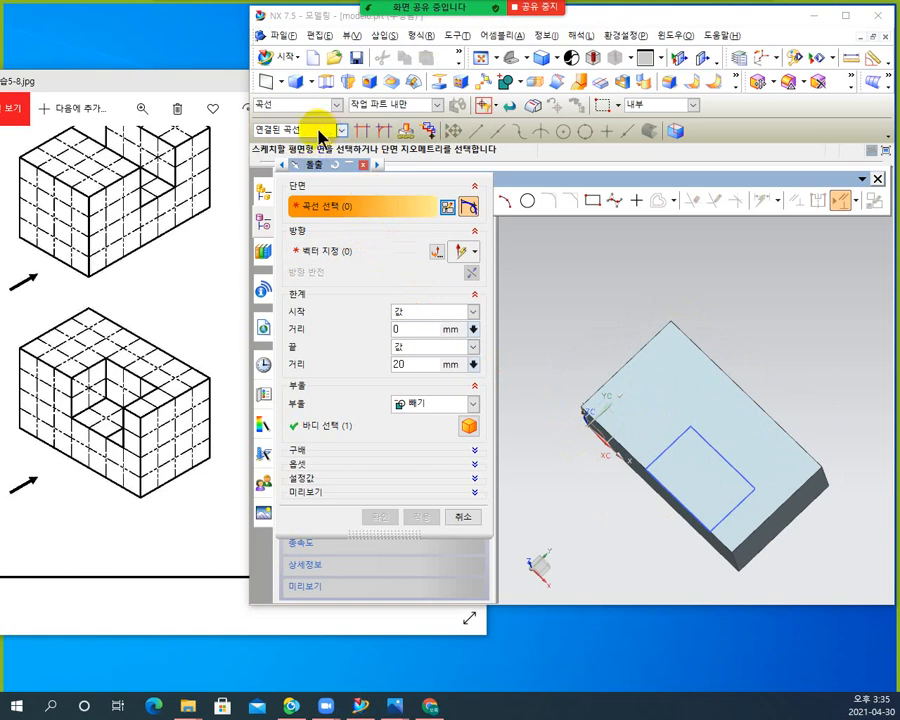
# Step: Select the top-face region surrounding the rectangle as the Extrude section, using the Region Boundary Curve rule and no selection filter
pyautogui.click(340, 130)
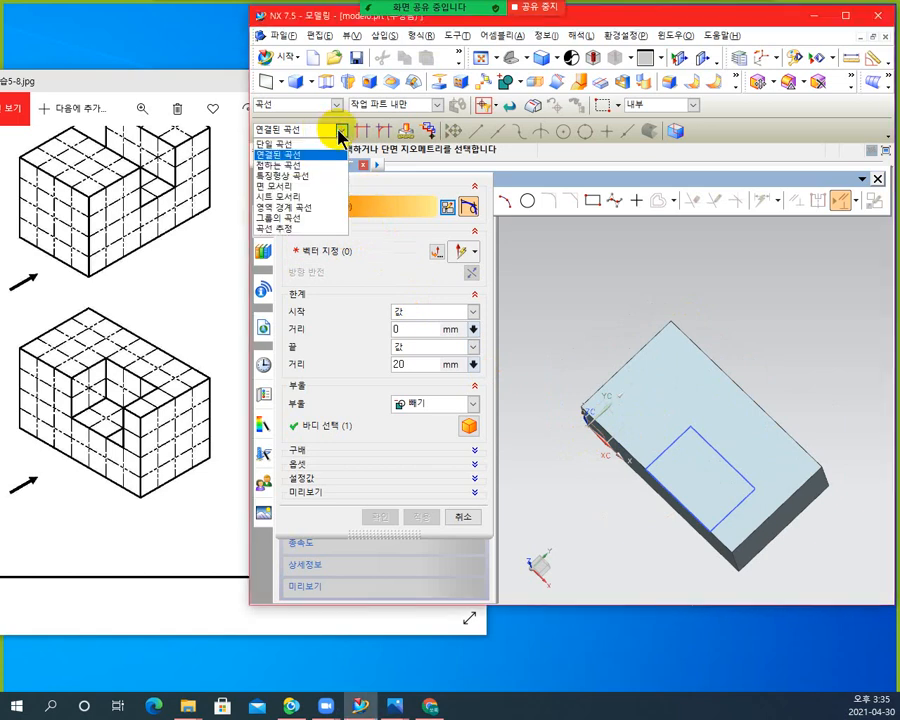
pyautogui.click(285, 207)
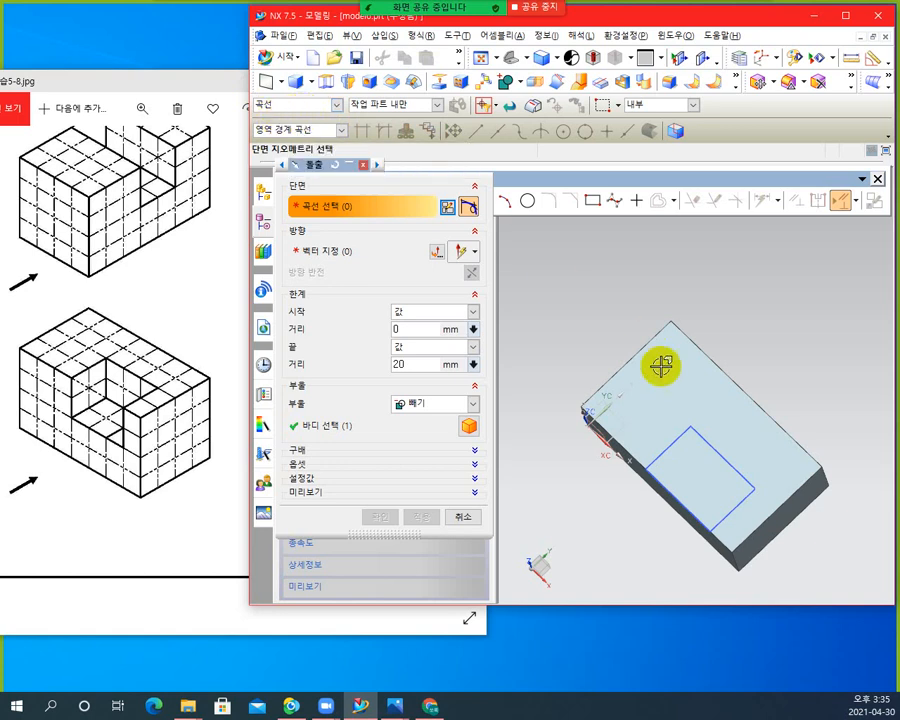
pyautogui.click(337, 106)
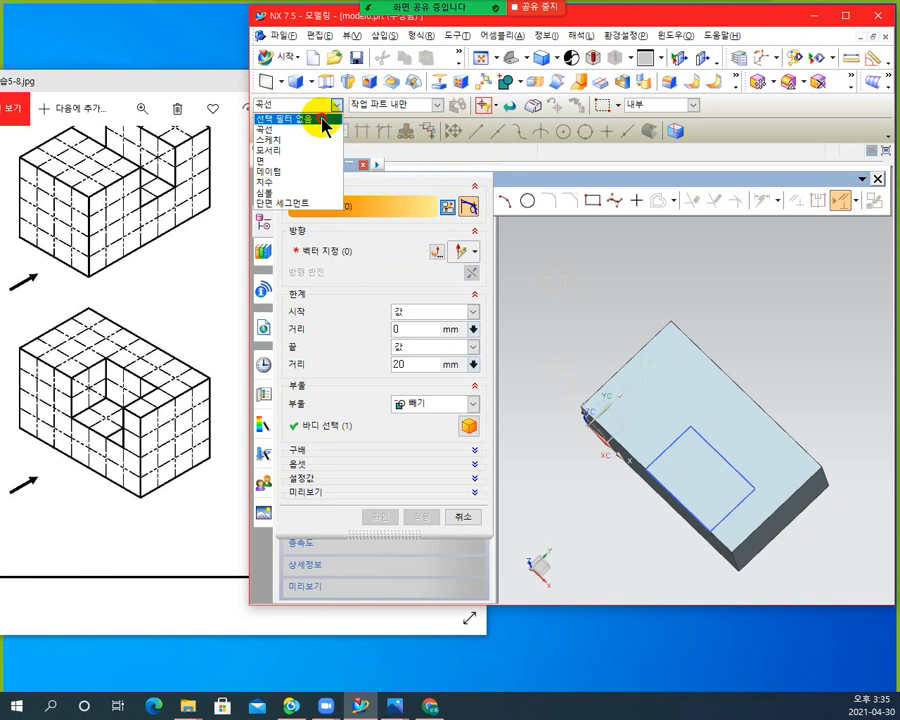
pyautogui.click(322, 121)
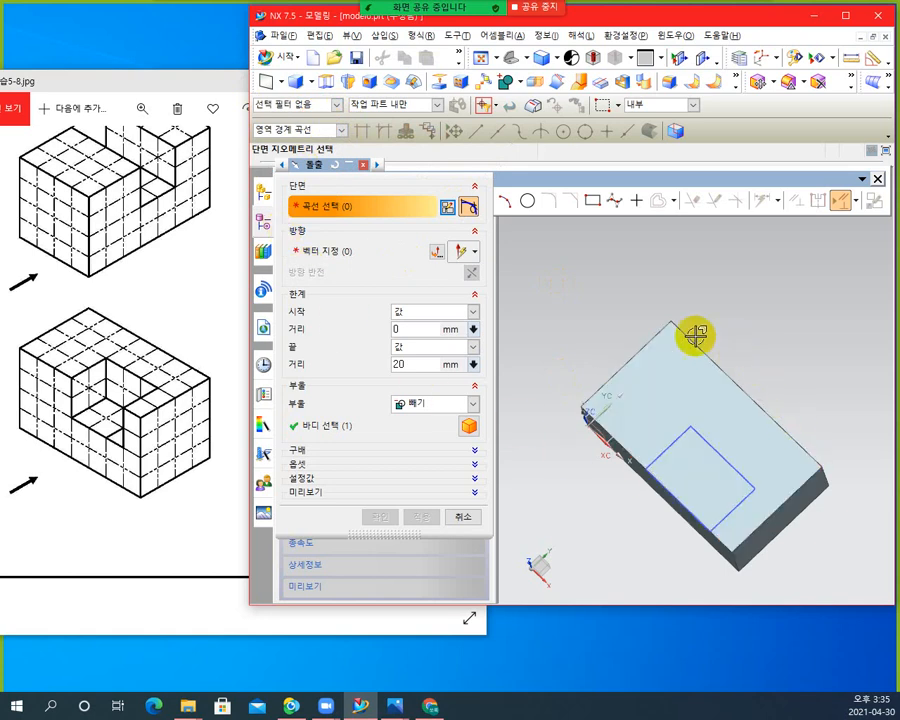
pyautogui.moveTo(573, 510); pyautogui.dragTo(584, 476, button='middle')
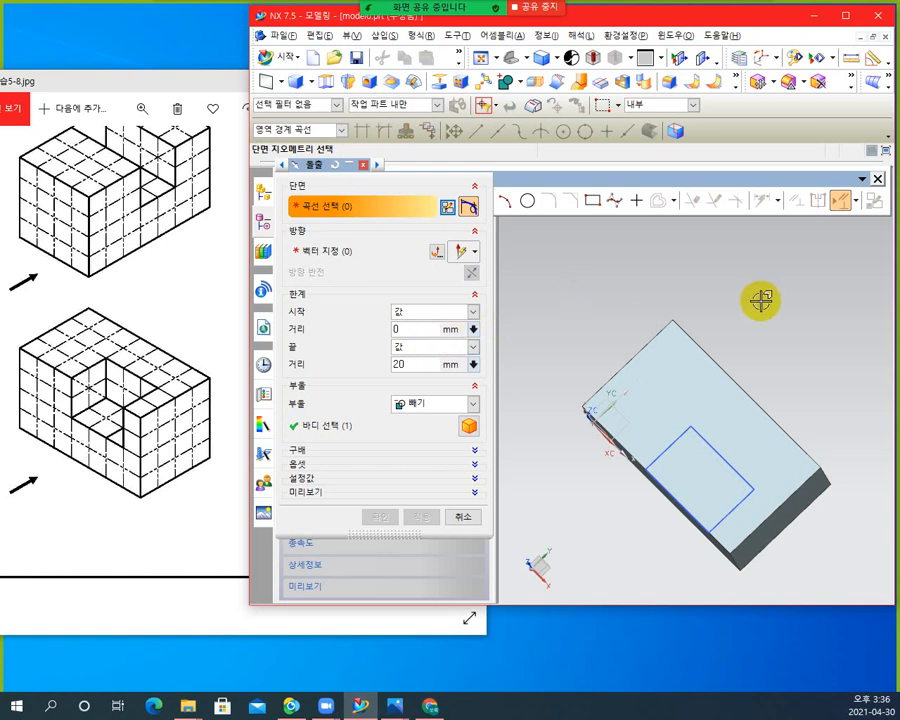
pyautogui.moveTo(830, 307); pyautogui.dragTo(754, 343, button='middle')
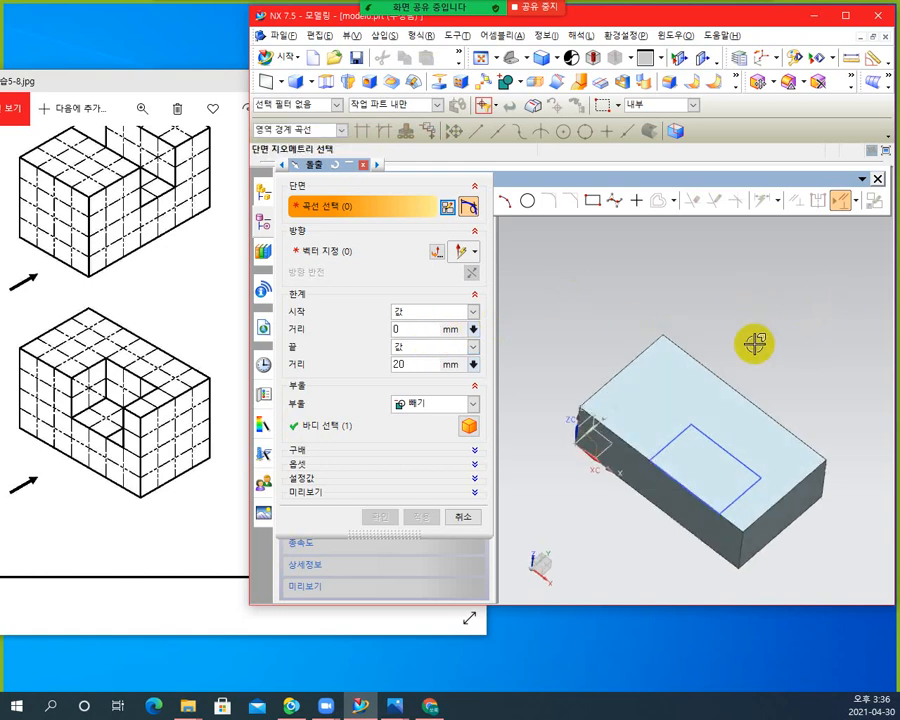
pyautogui.click(666, 381)
# Step: Extrude the selected region 20 mm upward and unite it with the block to form the pocket
pyautogui.moveTo(556, 558); pyautogui.dragTo(620, 505, button='middle')
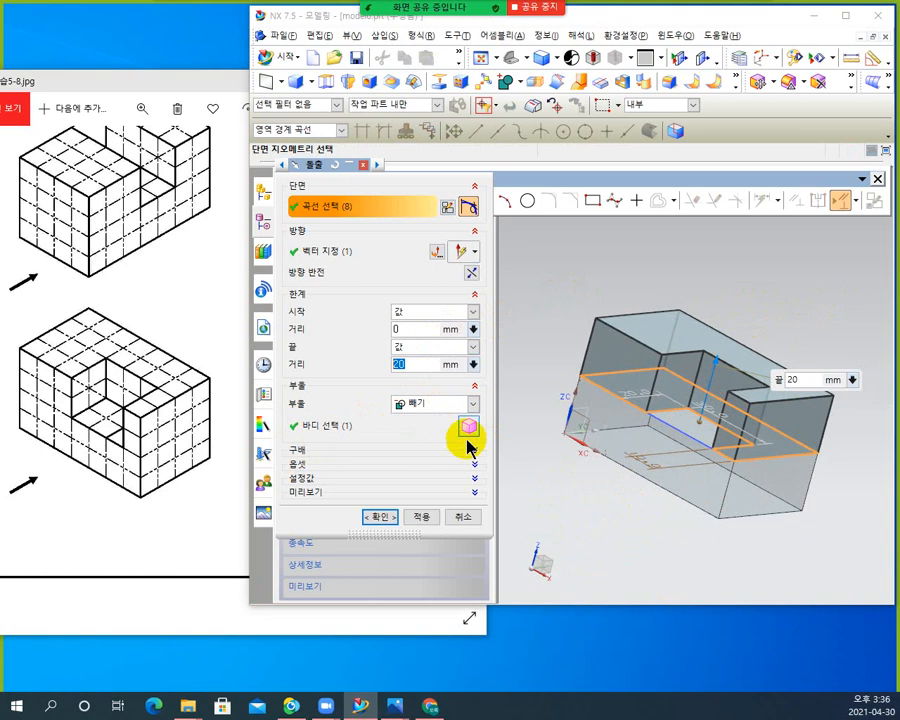
pyautogui.click(473, 404)
pyautogui.click(428, 434)
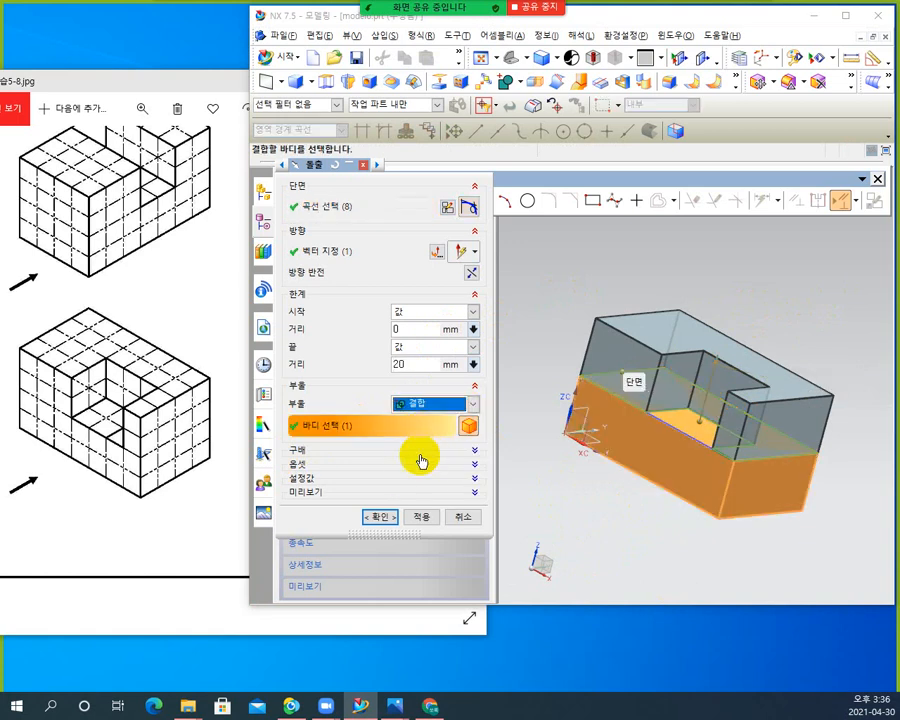
pyautogui.click(380, 517)
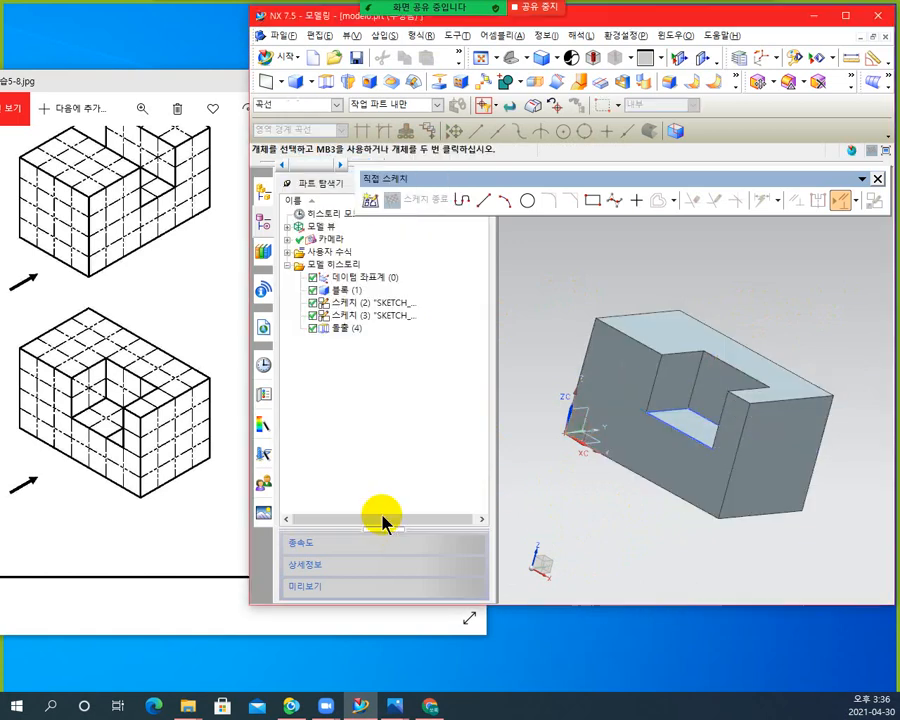
pyautogui.moveTo(536, 500); pyautogui.dragTo(569, 488, button='middle')
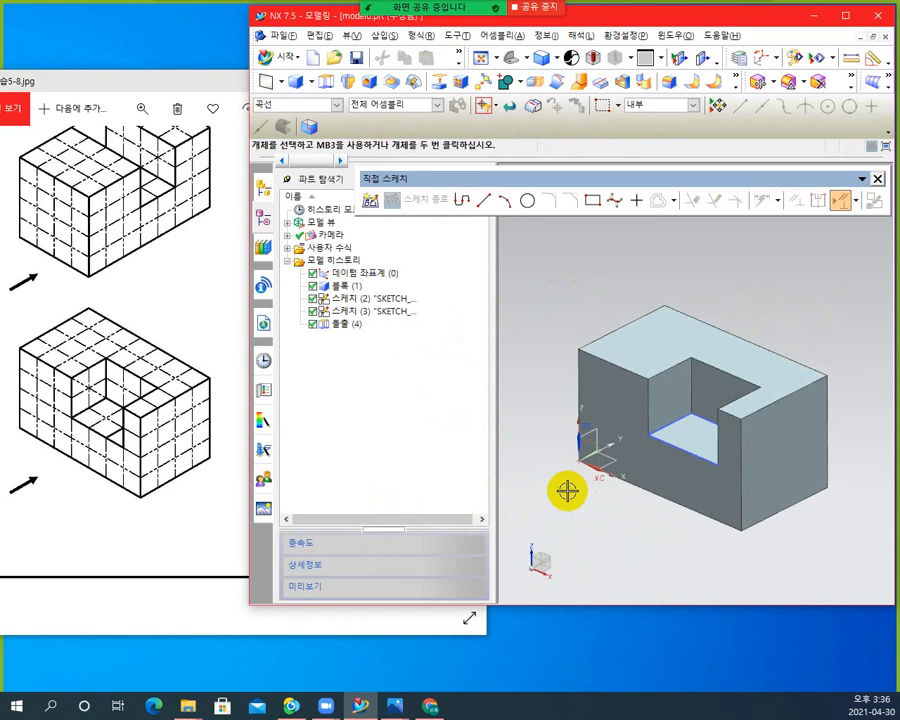